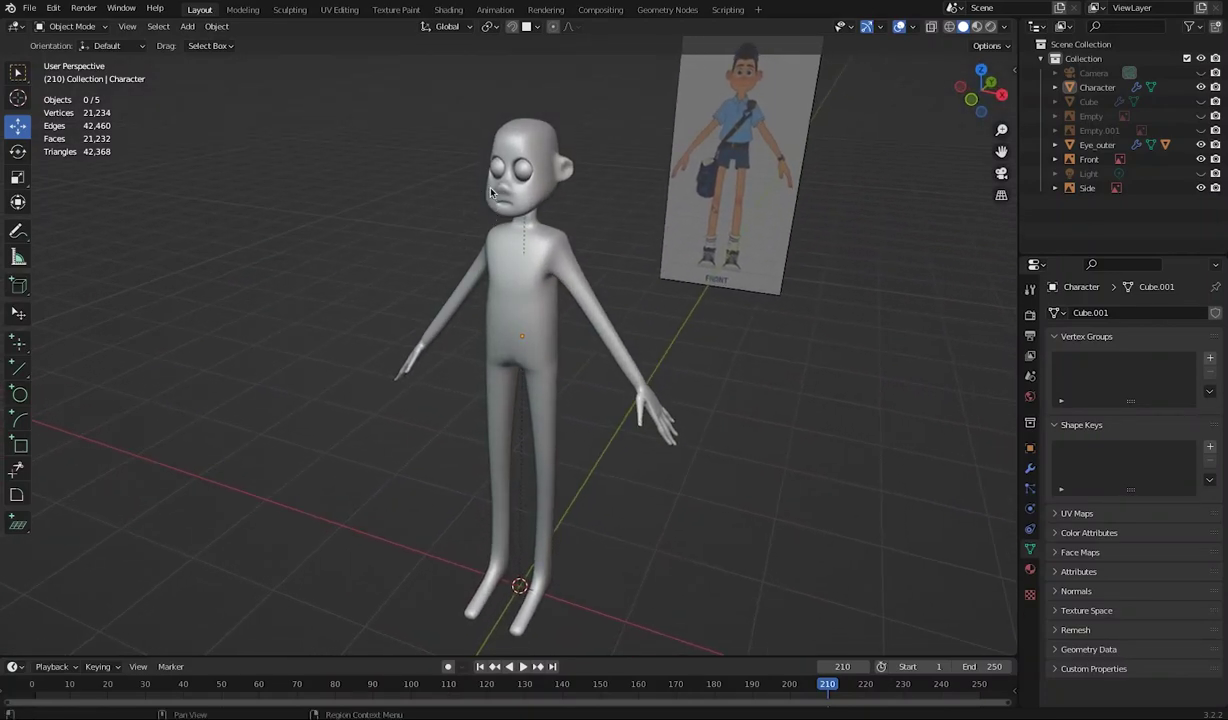
# Select the Character mesh and examine its body proportions and face from several angles
pyautogui.moveTo(594, 395); pyautogui.dragTo(545, 358, button='middle')
pyautogui.click(528, 372)
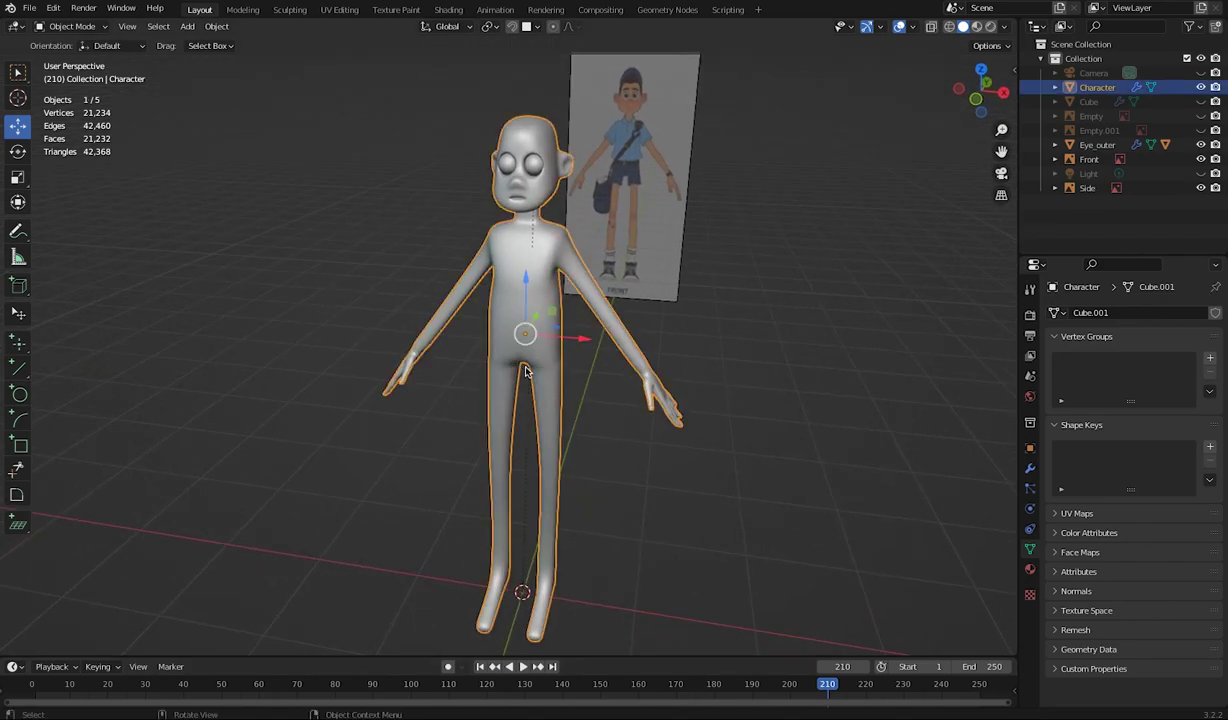
pyautogui.moveTo(592, 403)
pyautogui.mouseDown(button='middle')
pyautogui.moveTo(619, 433)
pyautogui.moveTo(570, 400)
pyautogui.mouseUp(button='middle')
pyautogui.scroll(4, 439, 307)
pyautogui.scroll(-4, 476, 322)
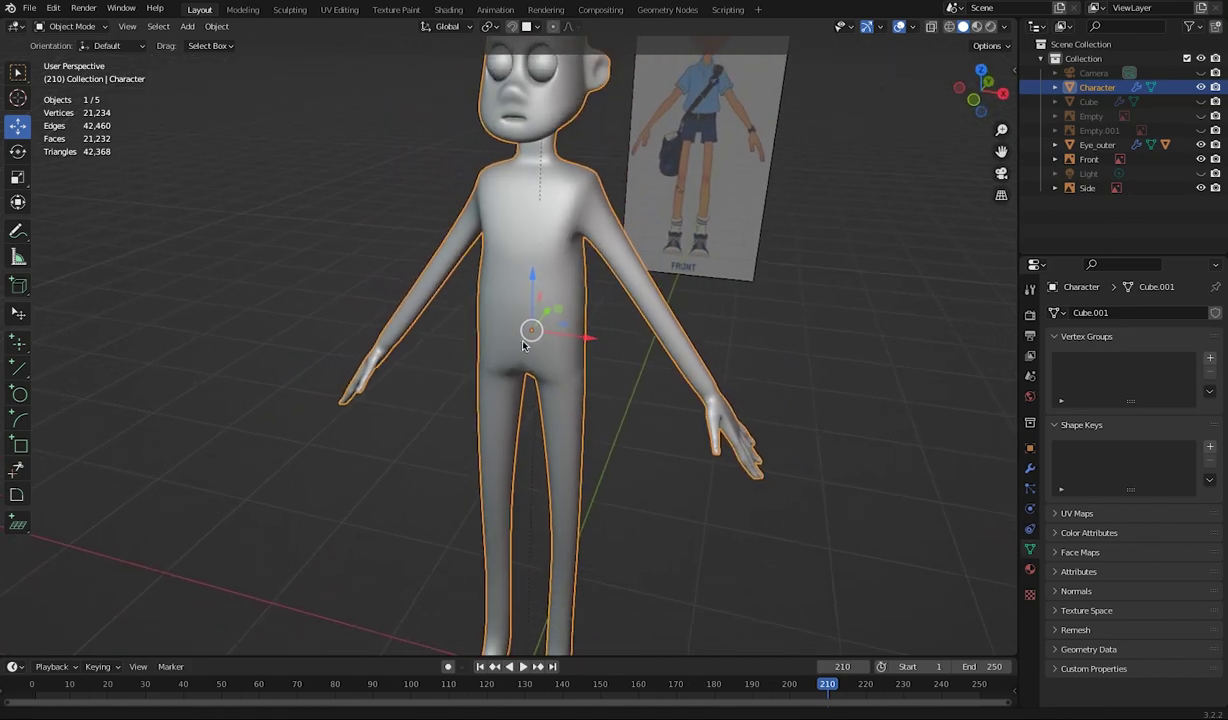
pyautogui.moveTo(496, 344); pyautogui.dragTo(487, 323, button='middle')
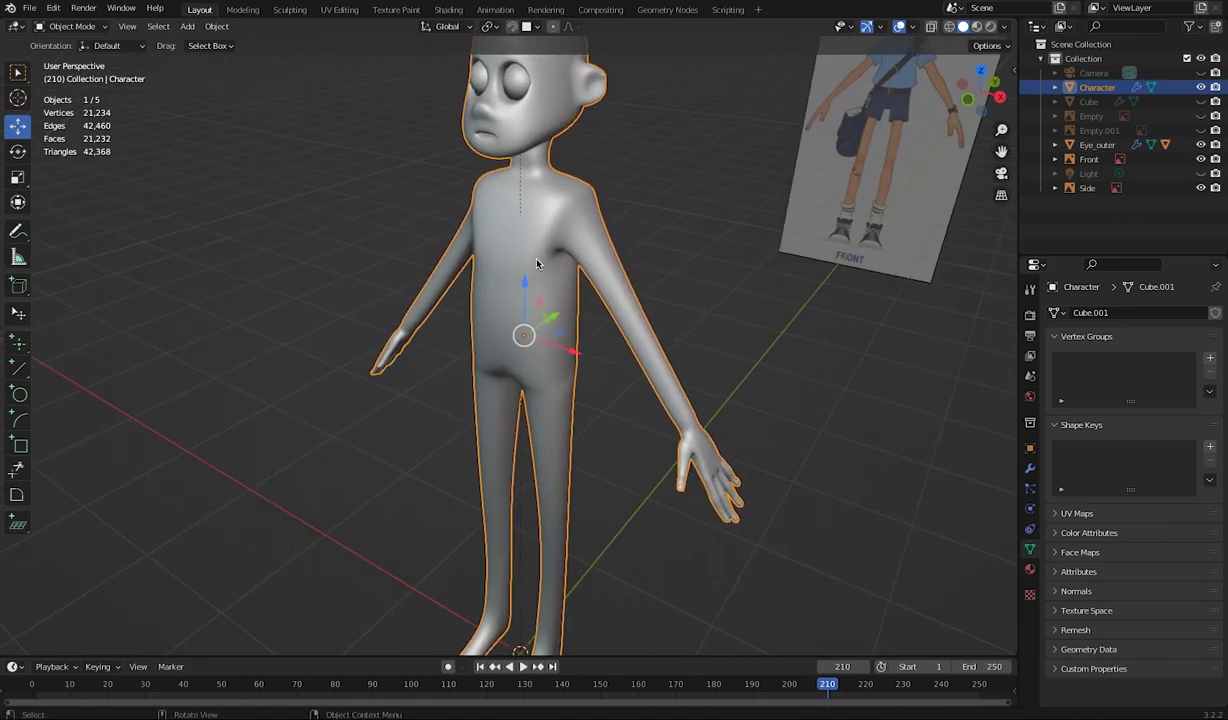
pyautogui.moveTo(537, 264); pyautogui.dragTo(540, 517, button='middle')
pyautogui.moveTo(560, 403); pyautogui.dragTo(540, 359, button='middle')
pyautogui.scroll(3, 424, 266)
pyautogui.scroll(1, 440, 274)
pyautogui.scroll(-1, 440, 274)
pyautogui.moveTo(440, 274); pyautogui.dragTo(512, 338, button='middle')
pyautogui.scroll(5, 513, 340)
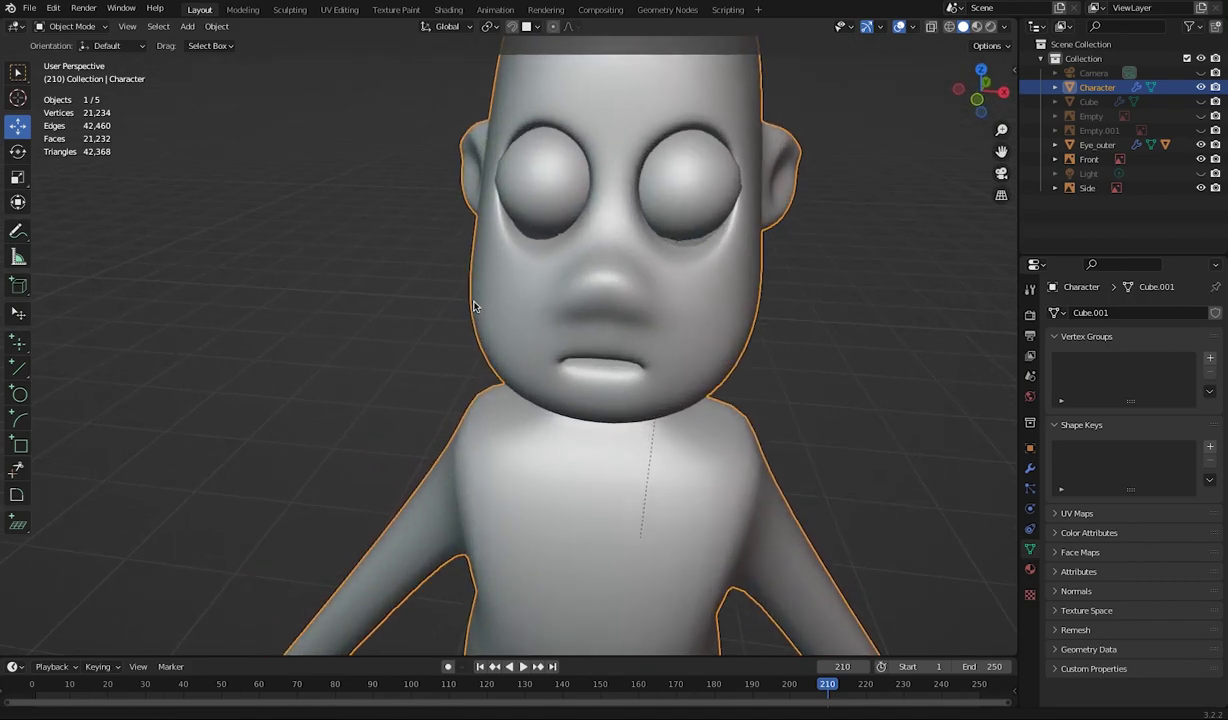
pyautogui.keyDown('shift'); pyautogui.moveTo(645, 260); pyautogui.dragTo(604, 267, button='middle'); pyautogui.keyUp('shift')
pyautogui.scroll(-1, 604, 270)
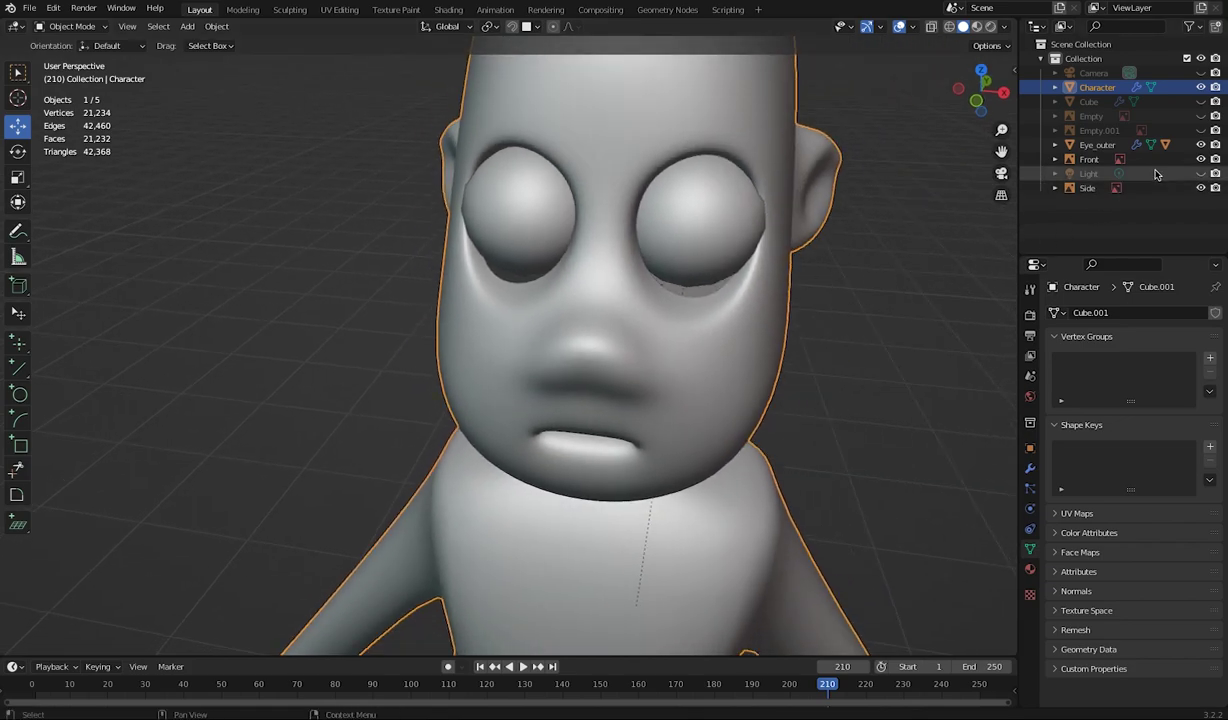
# Hide the Front reference image and switch the Character mesh to Edit Mode
pyautogui.click(1200, 159)
pyautogui.moveTo(806, 336); pyautogui.dragTo(630, 323, button='middle')
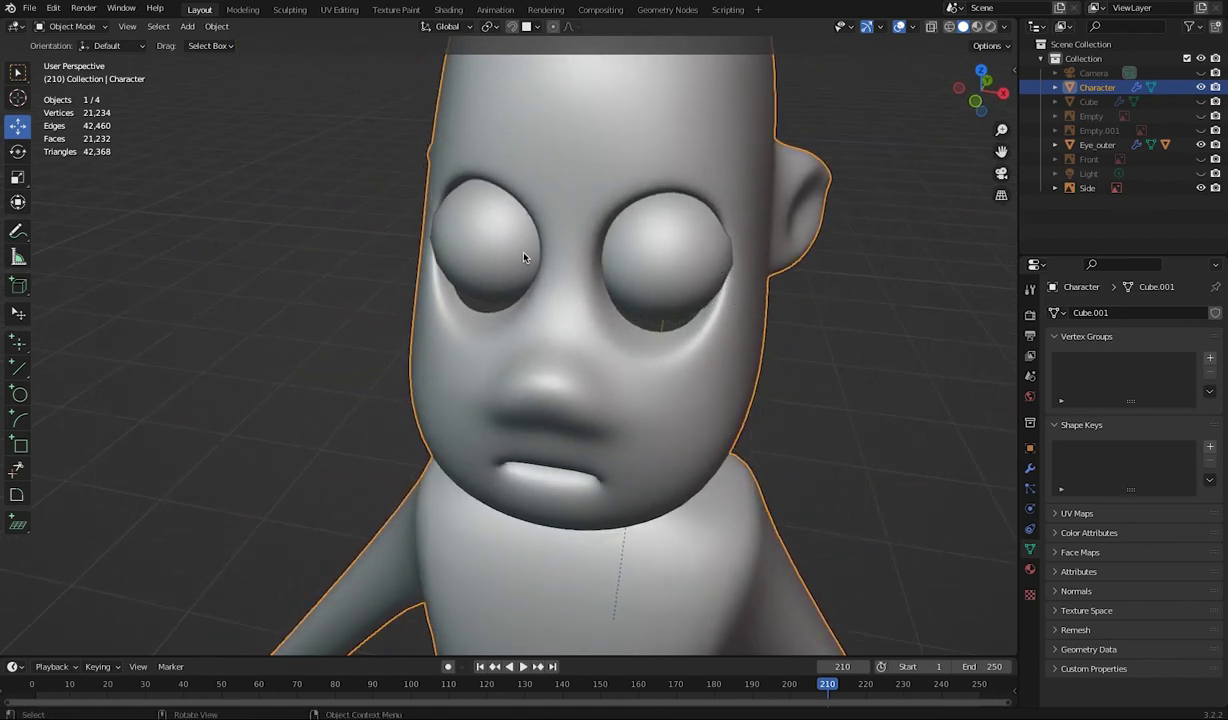
pyautogui.click(68, 26)
pyautogui.click(78, 27)
pyautogui.click(82, 58)
pyautogui.moveTo(660, 330); pyautogui.dragTo(516, 242, button='middle')
pyautogui.moveTo(439, 200); pyautogui.dragTo(488, 228, button='middle')
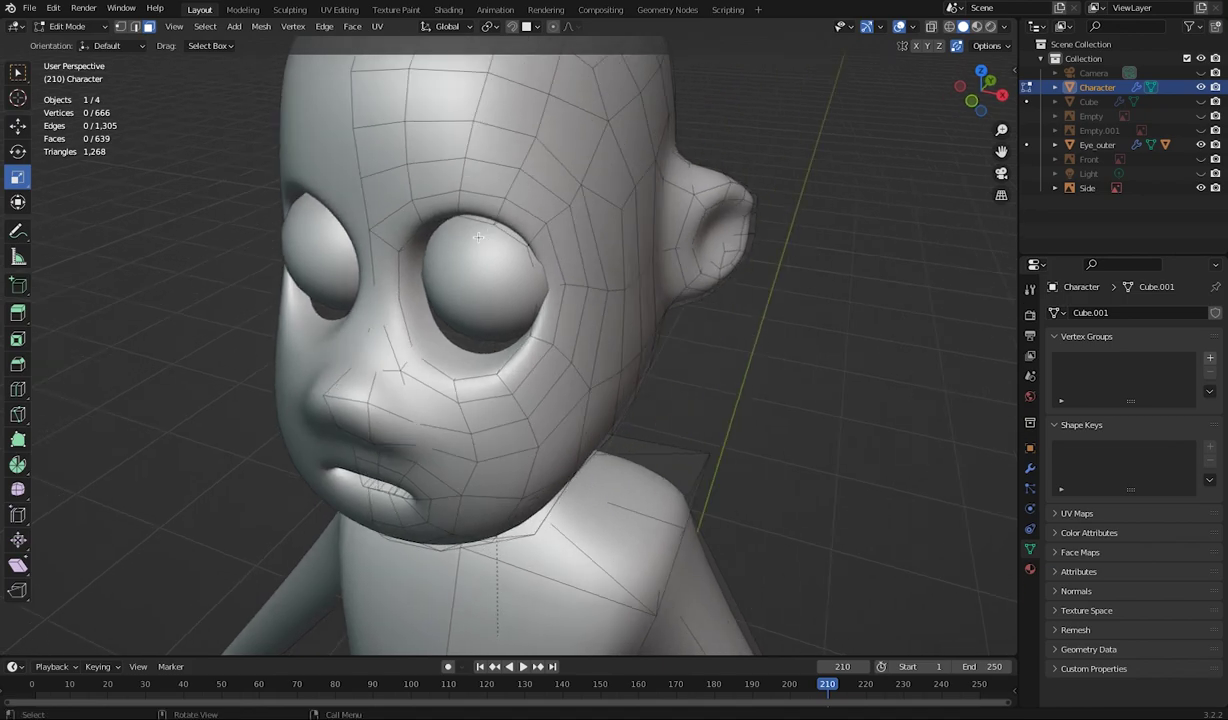
pyautogui.moveTo(408, 203); pyautogui.dragTo(469, 203, button='middle')
# Turn on X-ray display so the head's mesh around the eye socket can be seen through
pyautogui.hotkey('alt', 'z')
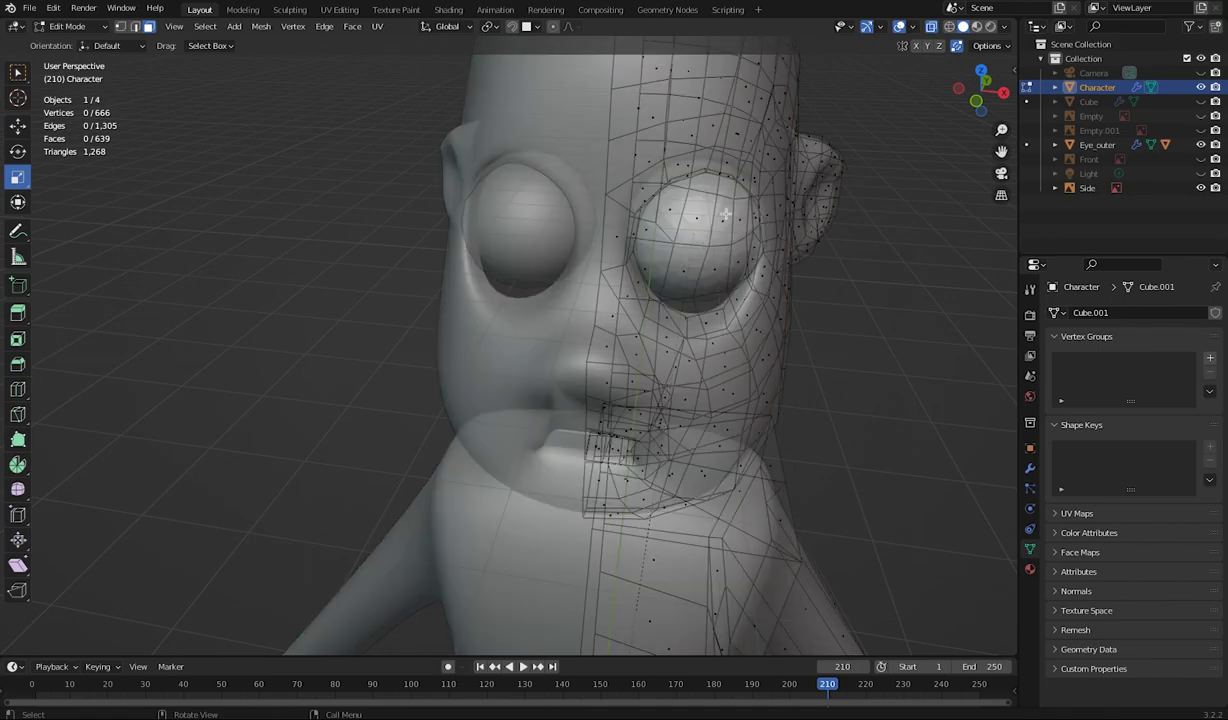
pyautogui.moveTo(662, 298); pyautogui.dragTo(600, 286, button='middle')
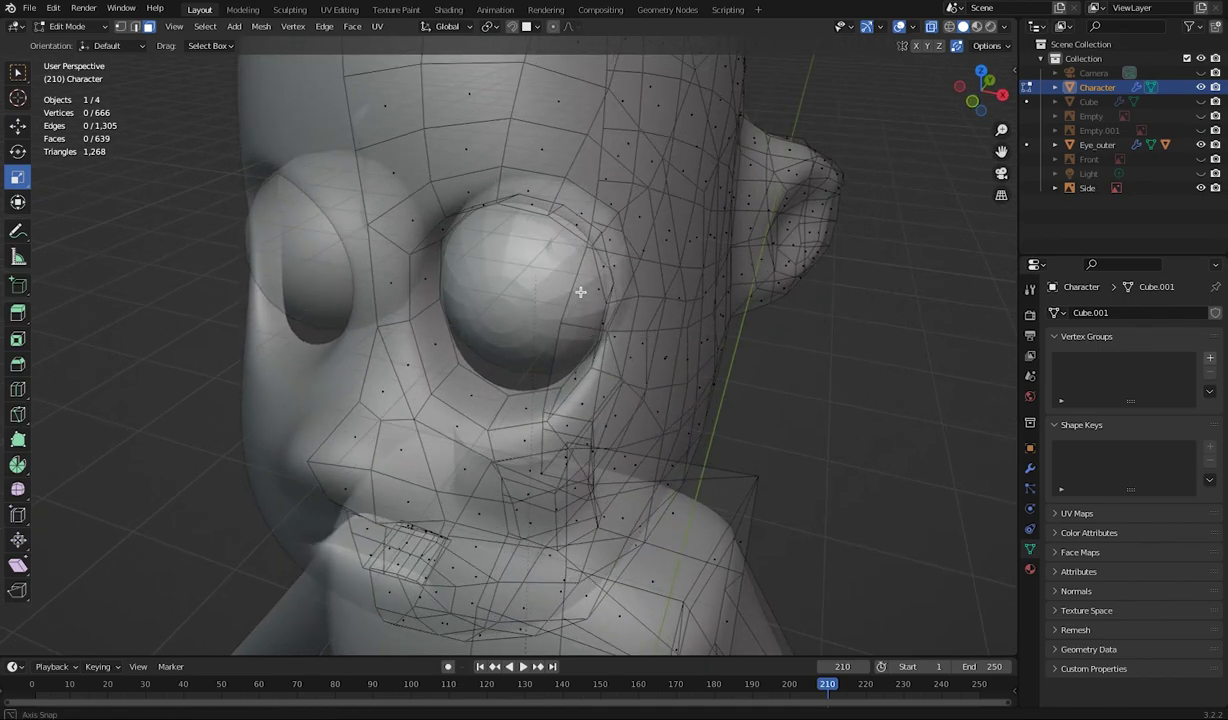
pyautogui.click(930, 27)
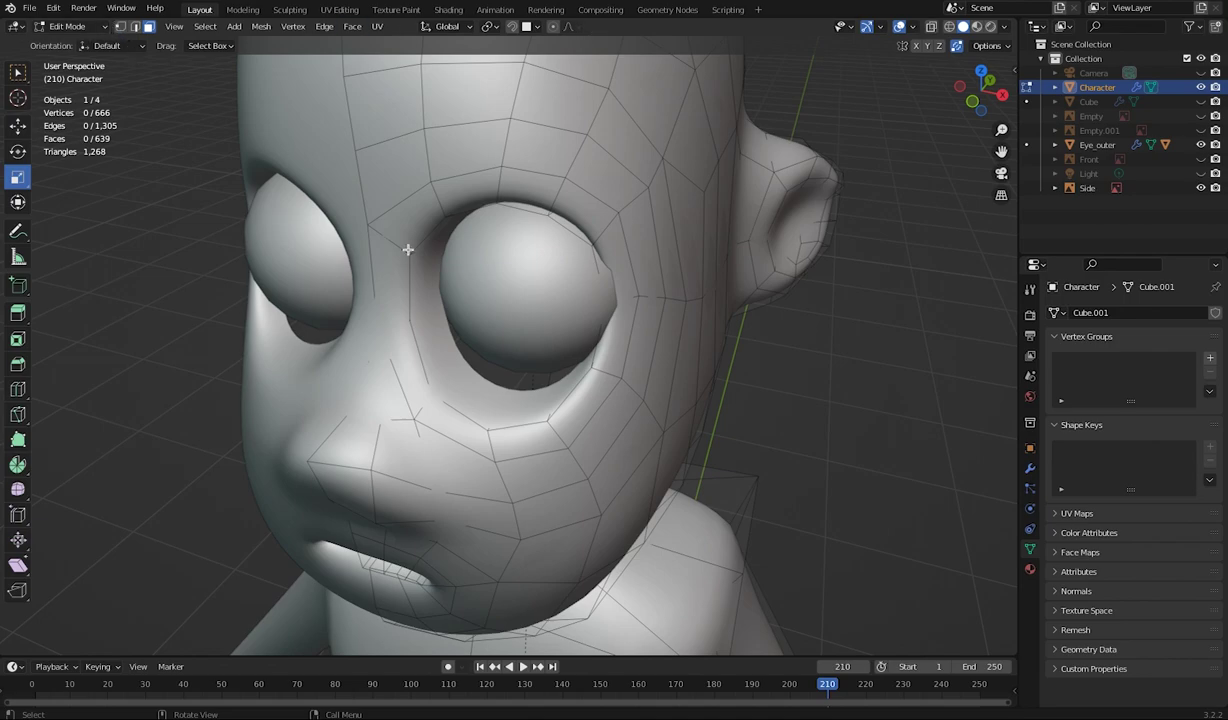
pyautogui.click(931, 27)
pyautogui.click(931, 27)
pyautogui.click(930, 27)
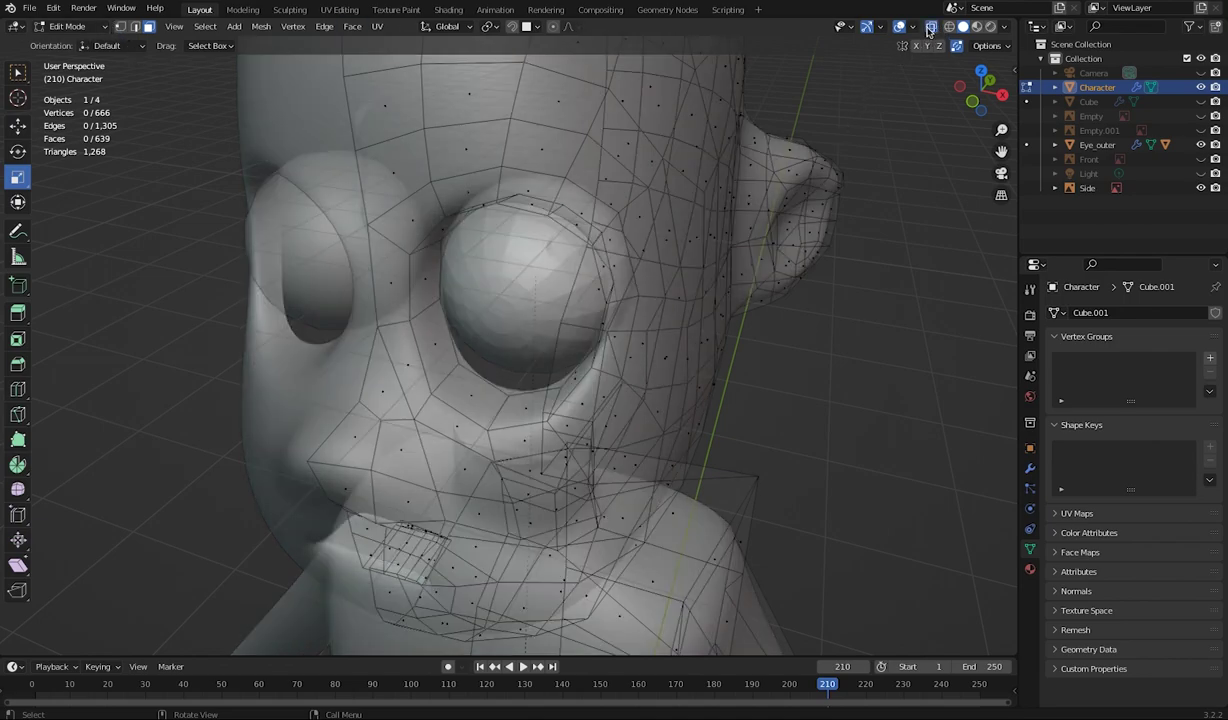
pyautogui.moveTo(557, 371); pyautogui.dragTo(541, 372, button='middle')
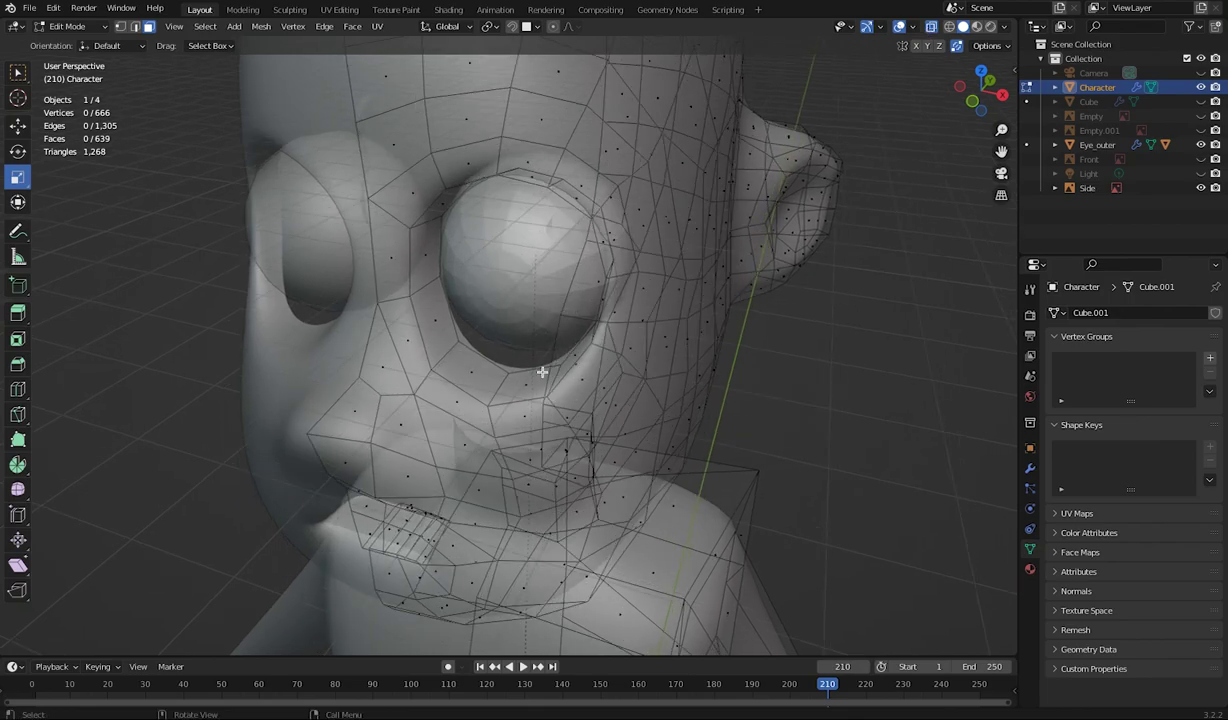
# In vertex selection mode, raise the three vertices on the eye socket's lower rim about 0.015 m along Z
pyautogui.click(120, 27)
pyautogui.moveTo(430, 312); pyautogui.dragTo(545, 366)
pyautogui.hotkey('shift', 'space')
pyautogui.press('g')
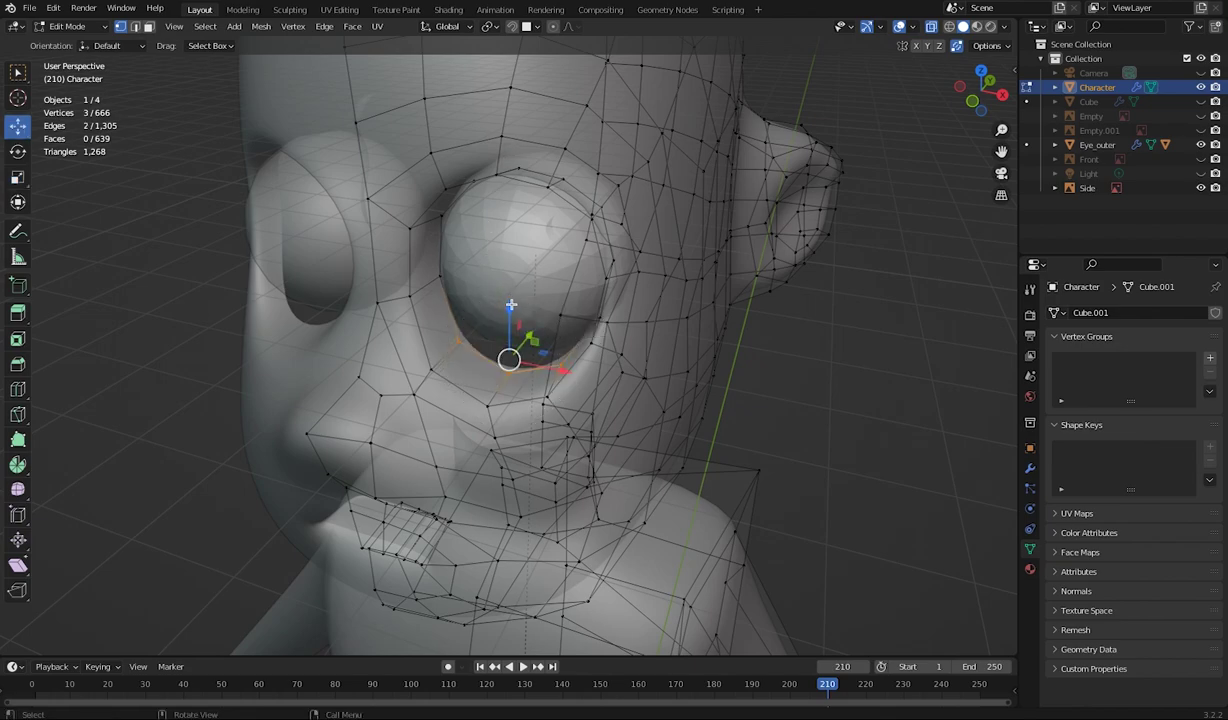
pyautogui.moveTo(509, 302); pyautogui.dragTo(510, 290)
pyautogui.moveTo(536, 358); pyautogui.dragTo(648, 336, button='middle')
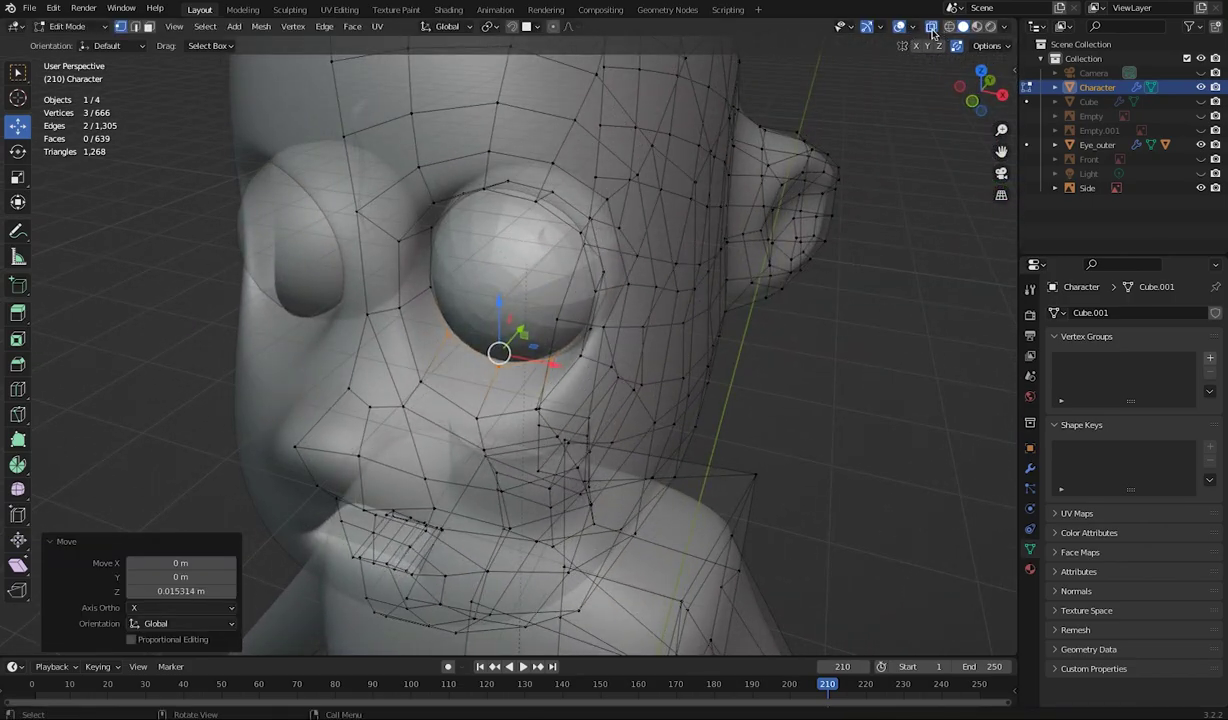
# Turn off X-ray and shift the vertices beneath the eyeball slightly back along Y
pyautogui.hotkey('alt', 'z')
pyautogui.moveTo(389, 446); pyautogui.dragTo(344, 450, button='middle')
pyautogui.click(266, 348)
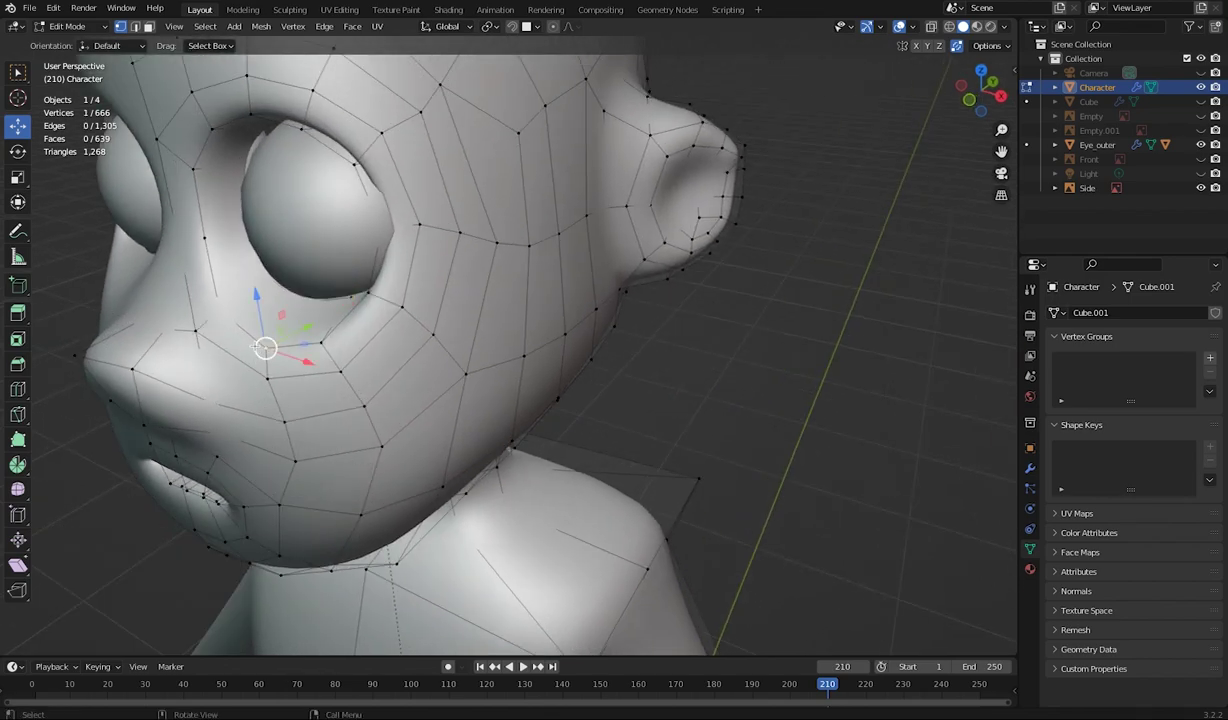
pyautogui.keyDown('shift'); pyautogui.click(224, 317); pyautogui.keyUp('shift')
pyautogui.moveTo(284, 314); pyautogui.dragTo(294, 309)
pyautogui.click(321, 343)
pyautogui.press('g')
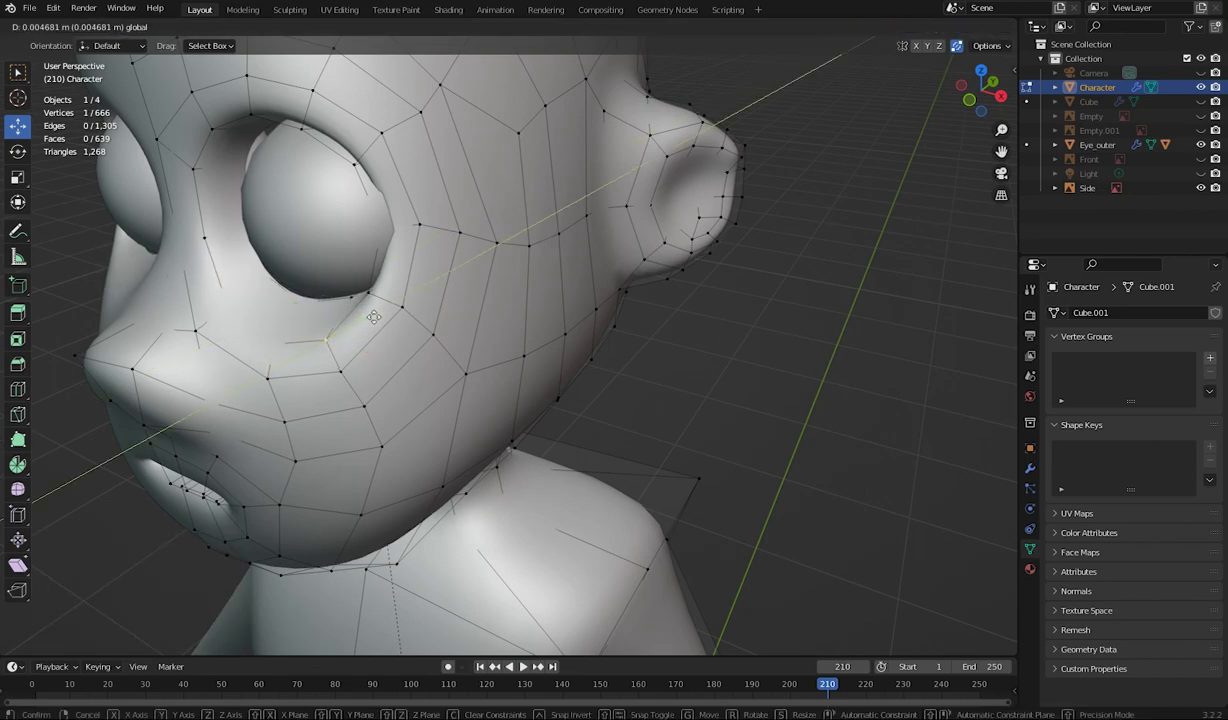
pyautogui.click(330, 337)
# Move two vertices on the eye socket's inner edge back along Y, the lower about 0.016 m and the upper about 0.012 m
pyautogui.click(204, 237)
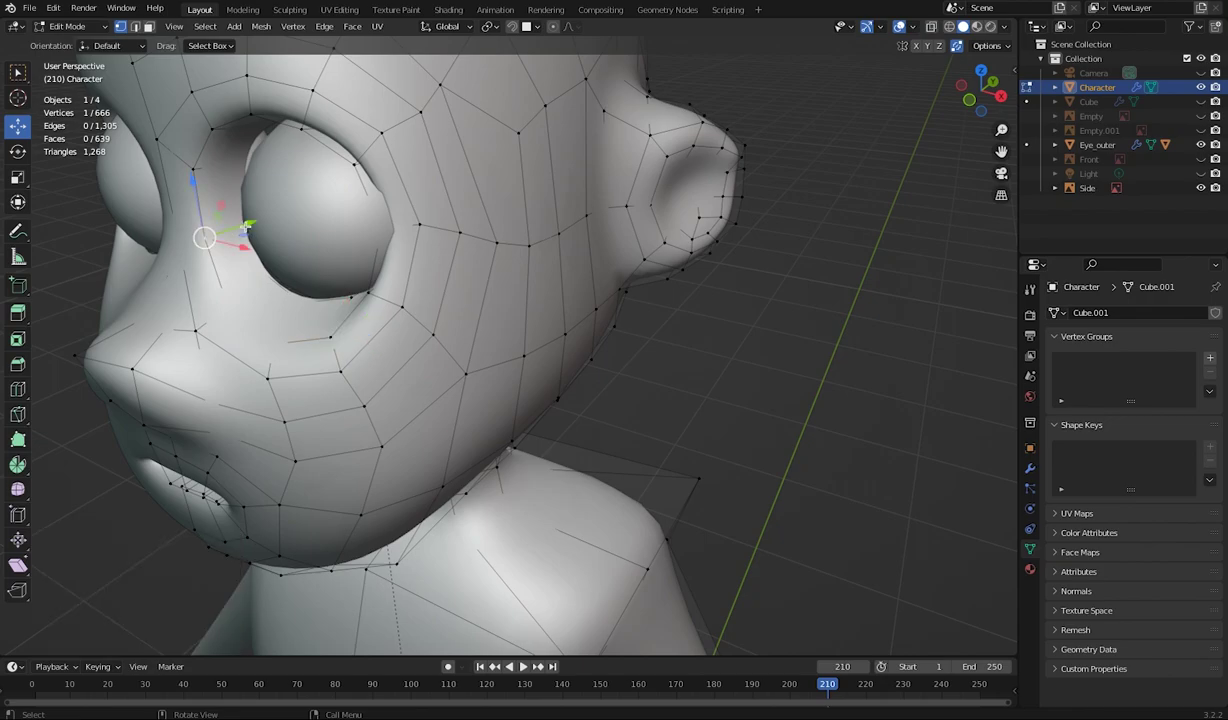
pyautogui.press('g')
pyautogui.press('y')
pyautogui.click(196, 148)
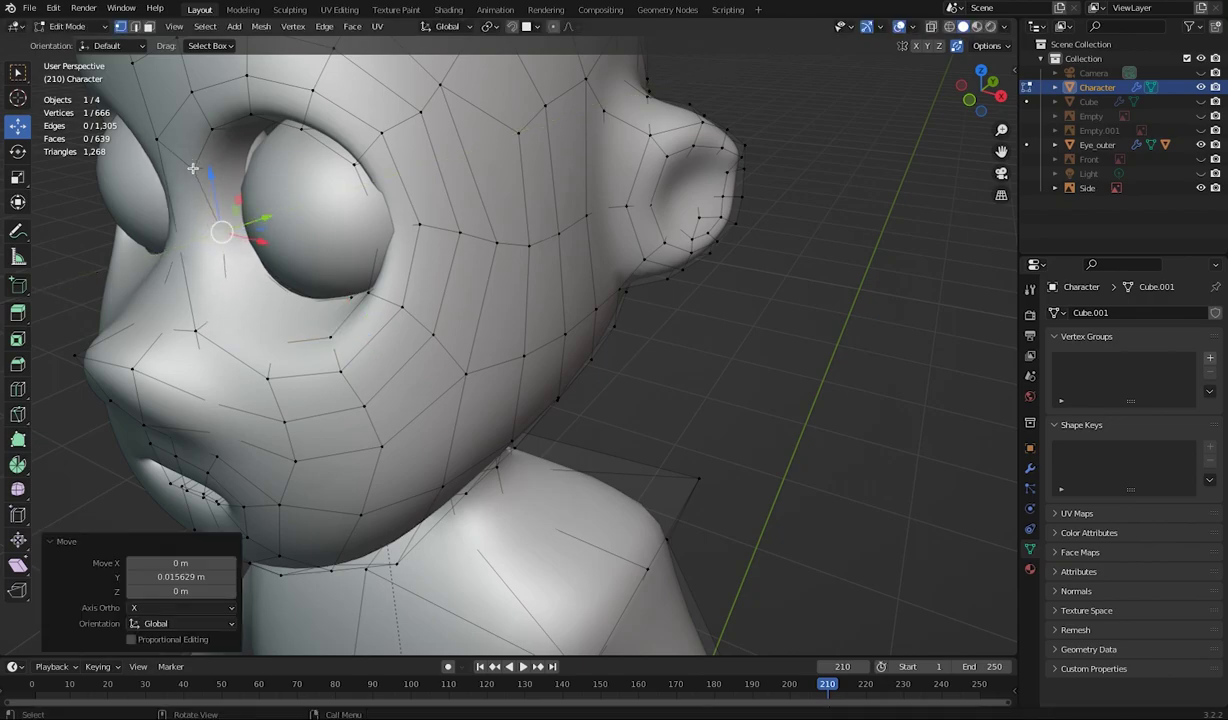
pyautogui.click(192, 168)
pyautogui.press('g')
pyautogui.press('y')
pyautogui.click(283, 183)
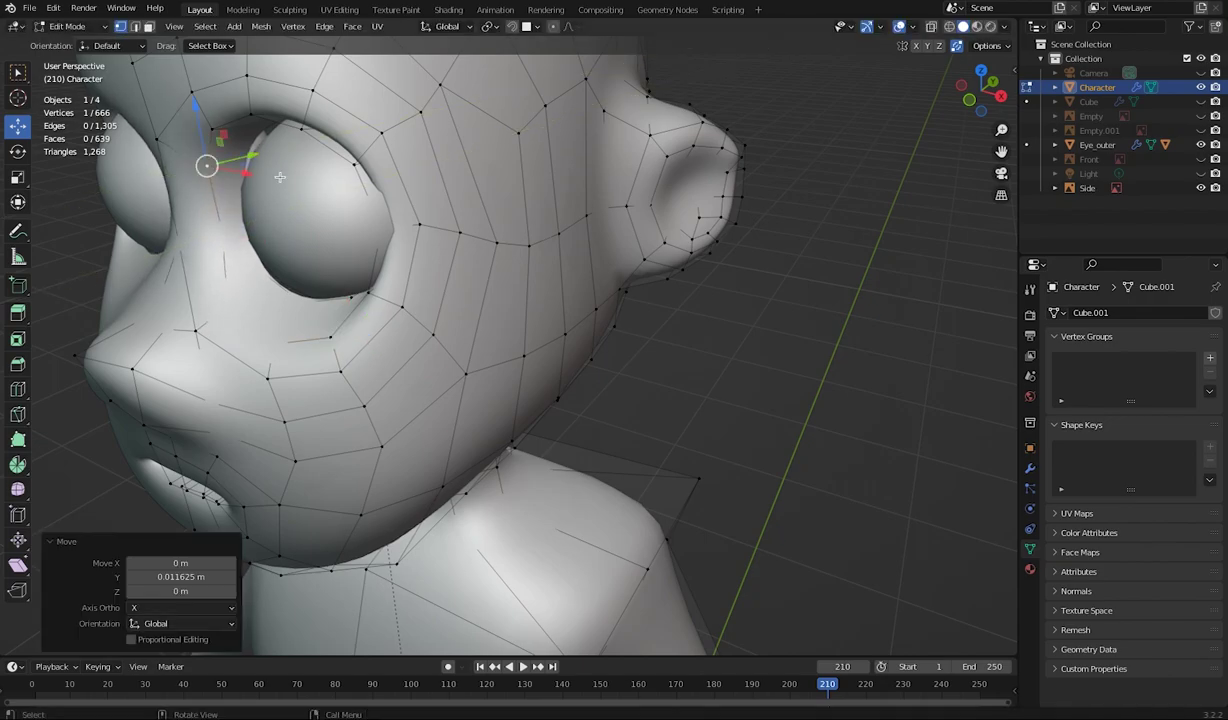
# Review the reshaped face in Object Mode from several angles and return to Edit Mode
pyautogui.moveTo(283, 183); pyautogui.dragTo(326, 254, button='middle')
pyautogui.scroll(-3, 330, 258)
pyautogui.moveTo(495, 335); pyautogui.dragTo(515, 498, button='middle')
pyautogui.keyDown('ctrl'); pyautogui.moveTo(523, 400); pyautogui.dragTo(562, 318, button='middle'); pyautogui.keyUp('ctrl')
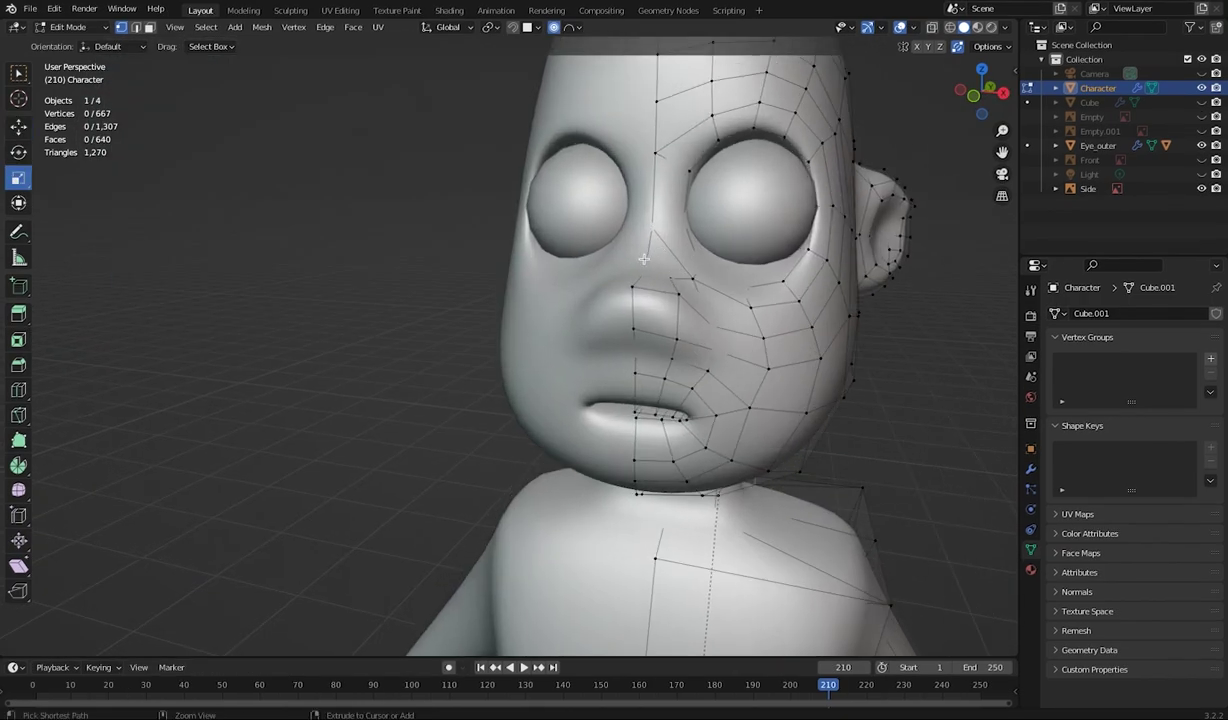
pyautogui.moveTo(644, 263); pyautogui.dragTo(576, 332, button='middle')
pyautogui.click(69, 26)
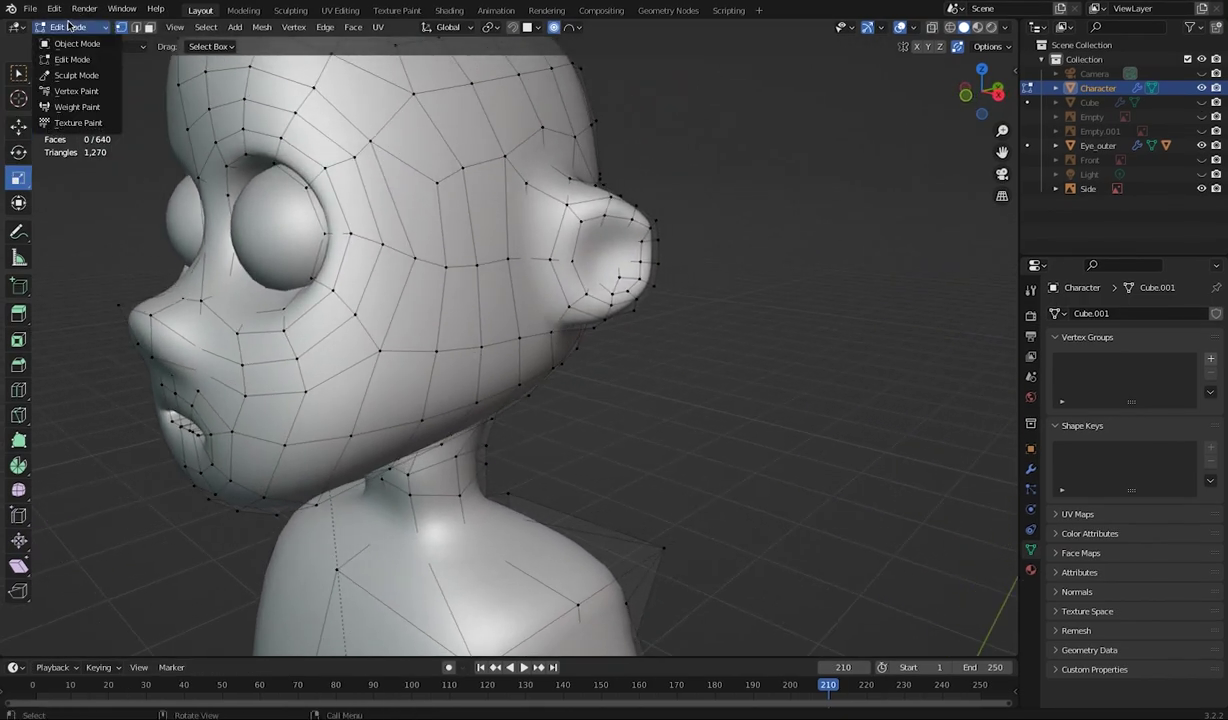
pyautogui.click(69, 45)
pyautogui.moveTo(243, 313); pyautogui.dragTo(166, 287, button='middle')
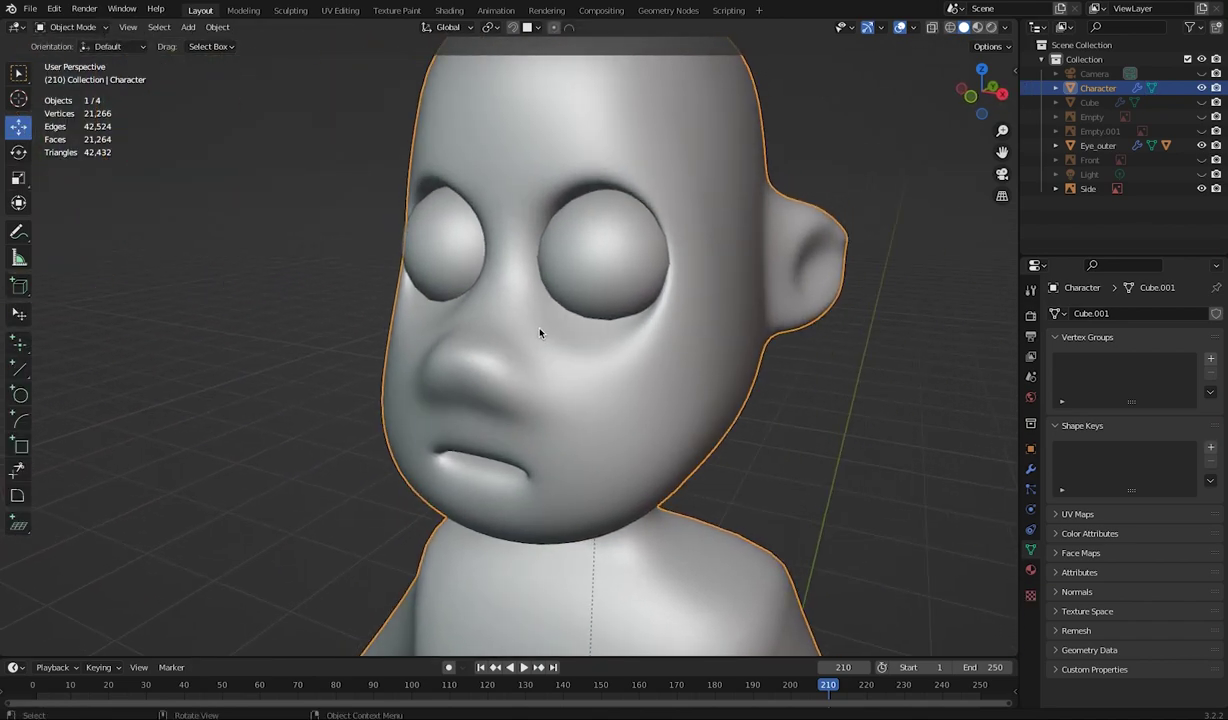
pyautogui.click(72, 27)
pyautogui.click(67, 60)
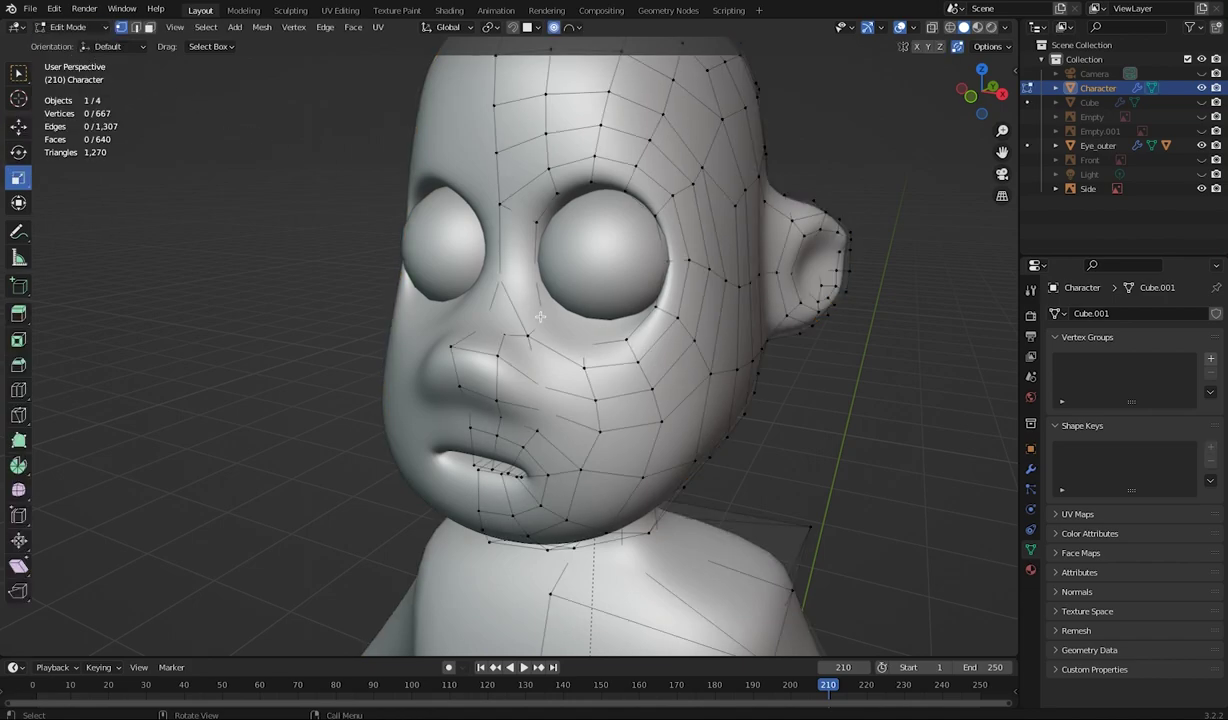
# Clear the vertex selection and toggle proportional editing off and on again
pyautogui.click(559, 332)
pyautogui.moveTo(560, 330); pyautogui.dragTo(577, 335, button='middle')
pyautogui.click(377, 90)
pyautogui.scroll(-5, 496, 60)
pyautogui.click(553, 28)
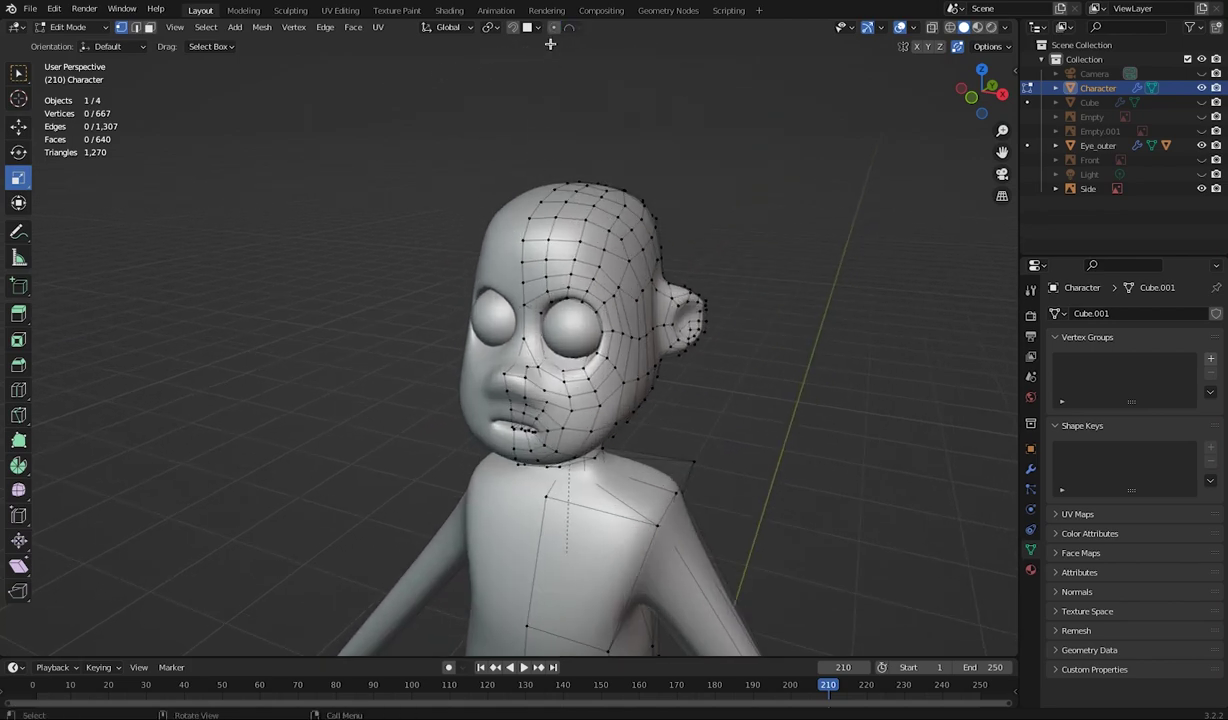
pyautogui.press('o')
pyautogui.scroll(4, 555, 91)
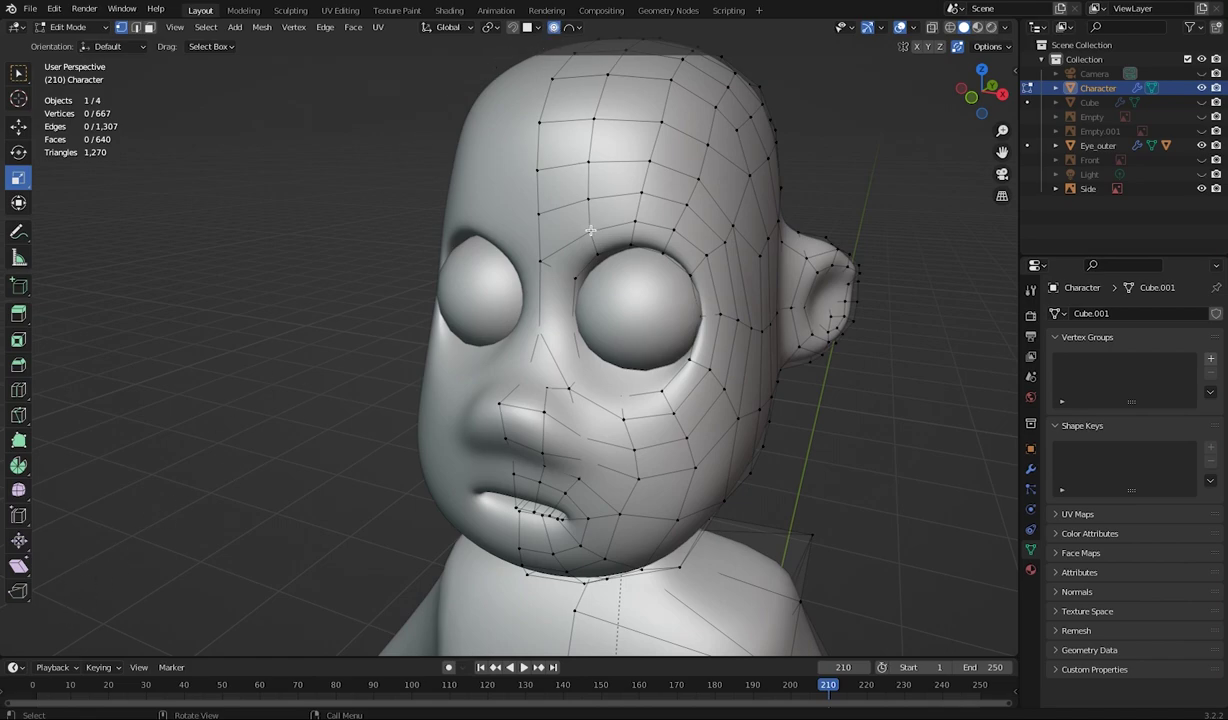
# Scale the area around the vertex above the eye to 0.919 with Sphere falloff and set the proportional size to 0.16
pyautogui.click(630, 226)
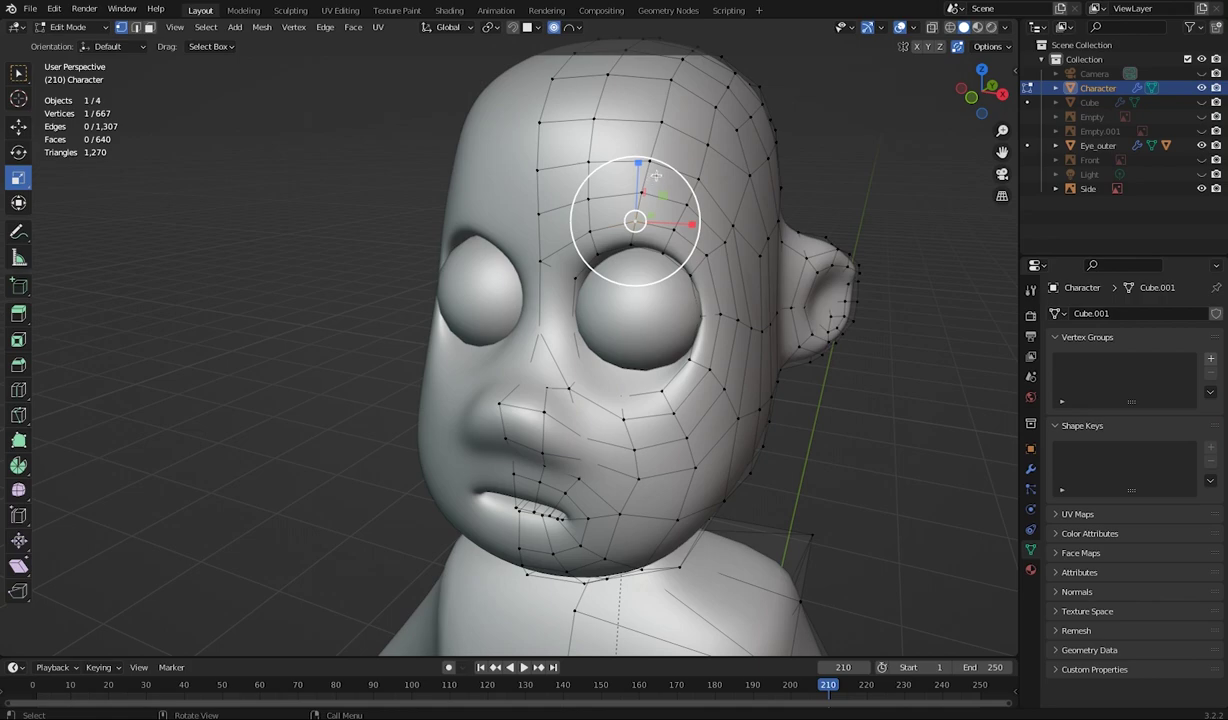
pyautogui.press('s')
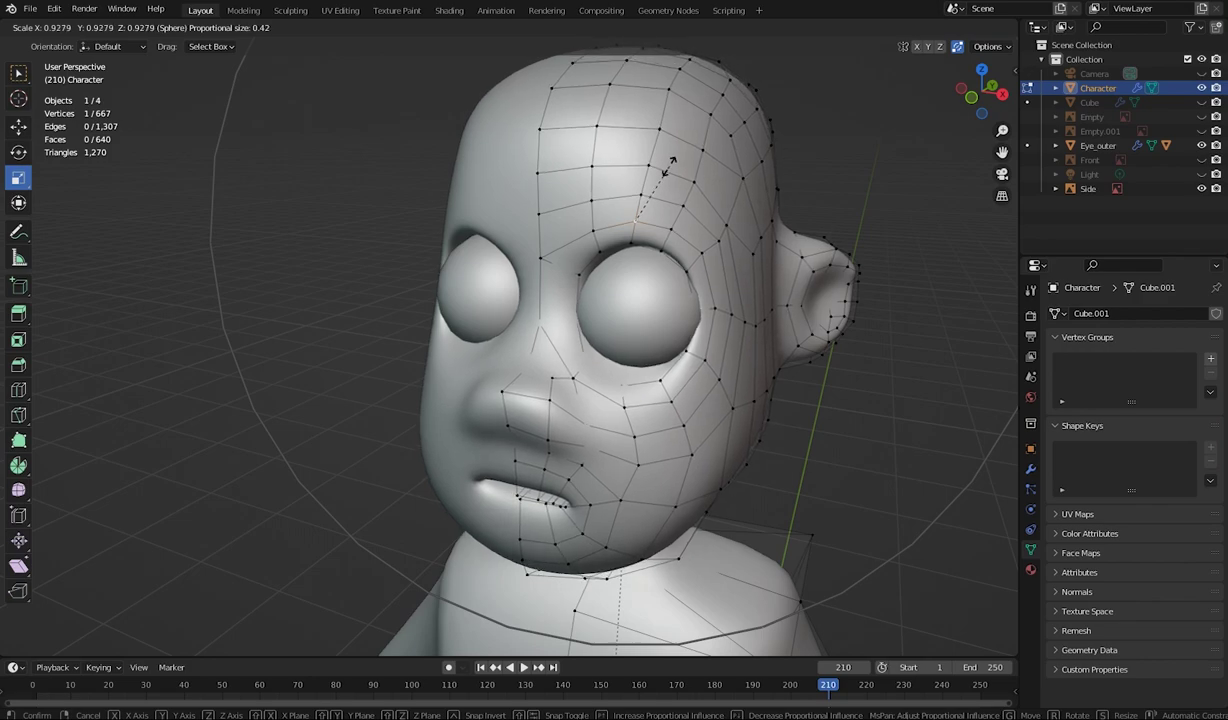
pyautogui.click(666, 168)
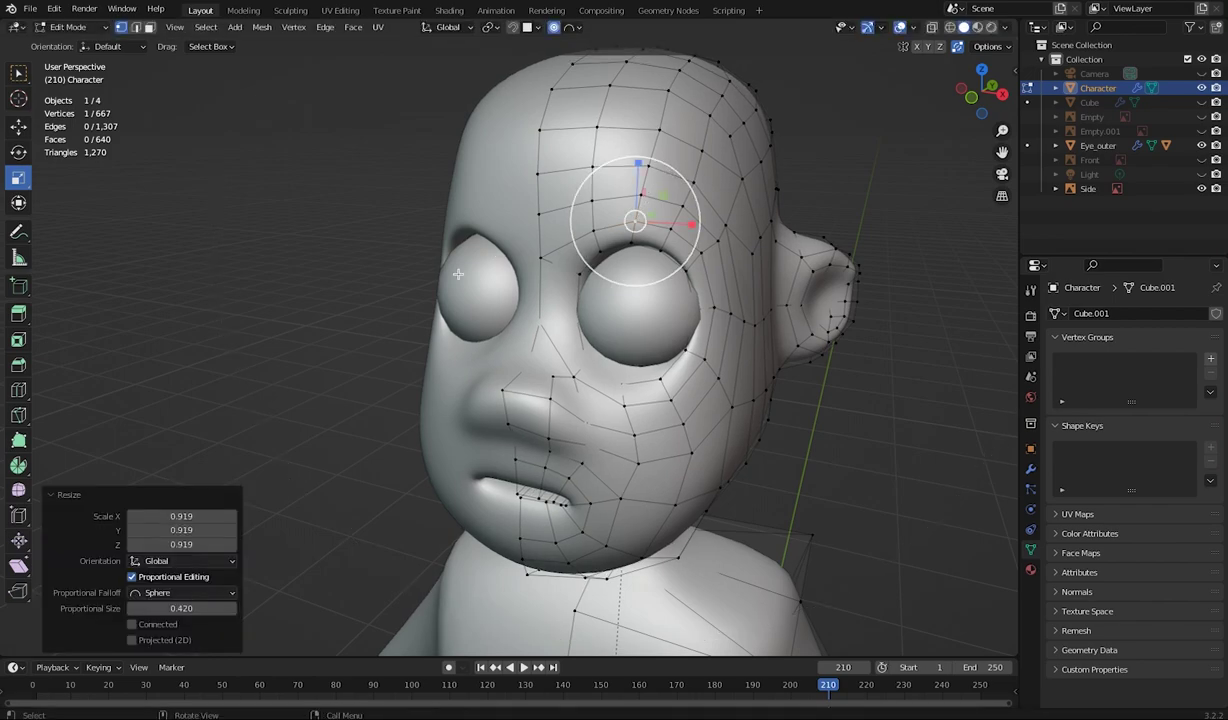
pyautogui.moveTo(185, 609)
pyautogui.mouseDown()
pyautogui.moveTo(170, 609)
pyautogui.moveTo(197, 614)
pyautogui.mouseUp()
pyautogui.keyDown('ctrl'); pyautogui.scroll(3, 197, 612); pyautogui.keyUp('ctrl')
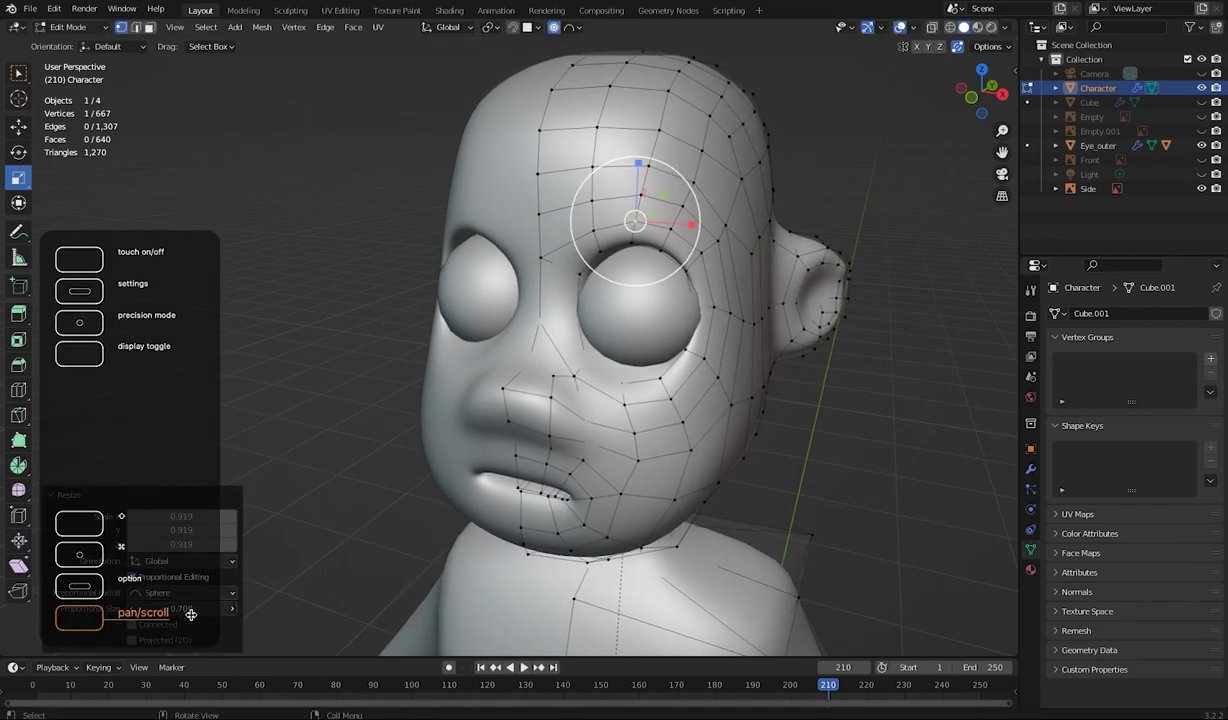
pyautogui.keyDown('ctrl'); pyautogui.scroll(-13, 207, 614); pyautogui.keyUp('ctrl')
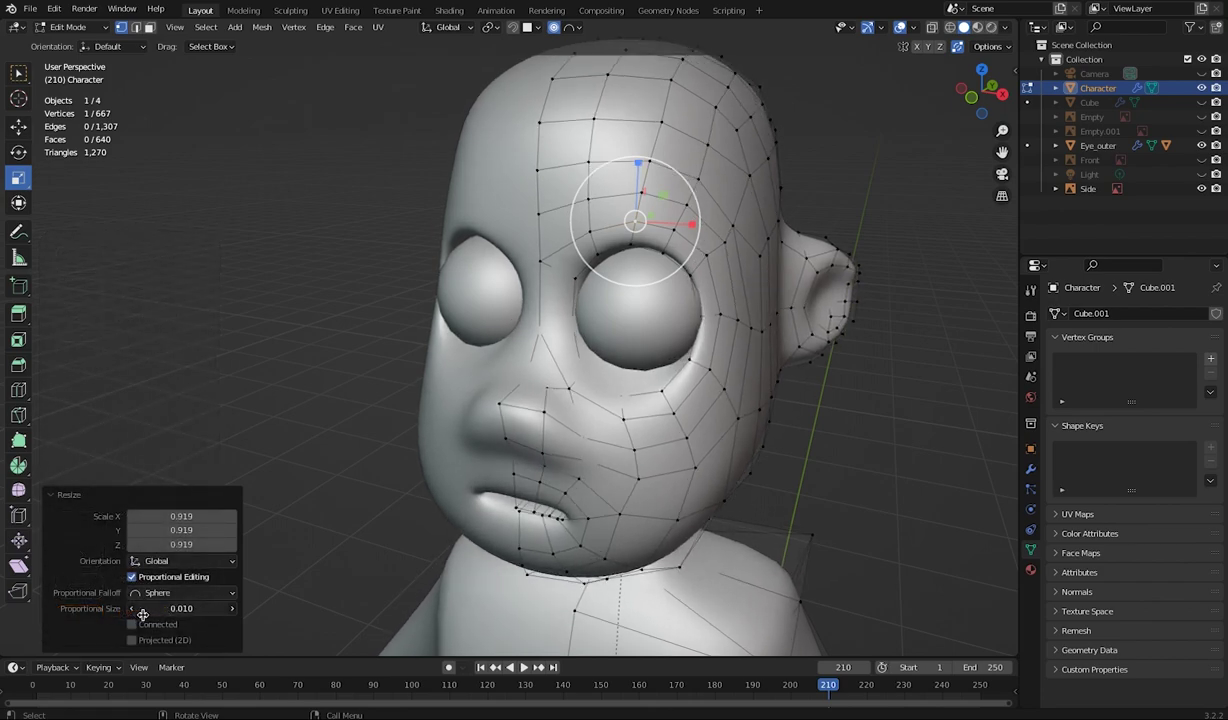
pyautogui.keyDown('ctrl'); pyautogui.scroll(-3, 153, 613); pyautogui.keyUp('ctrl')
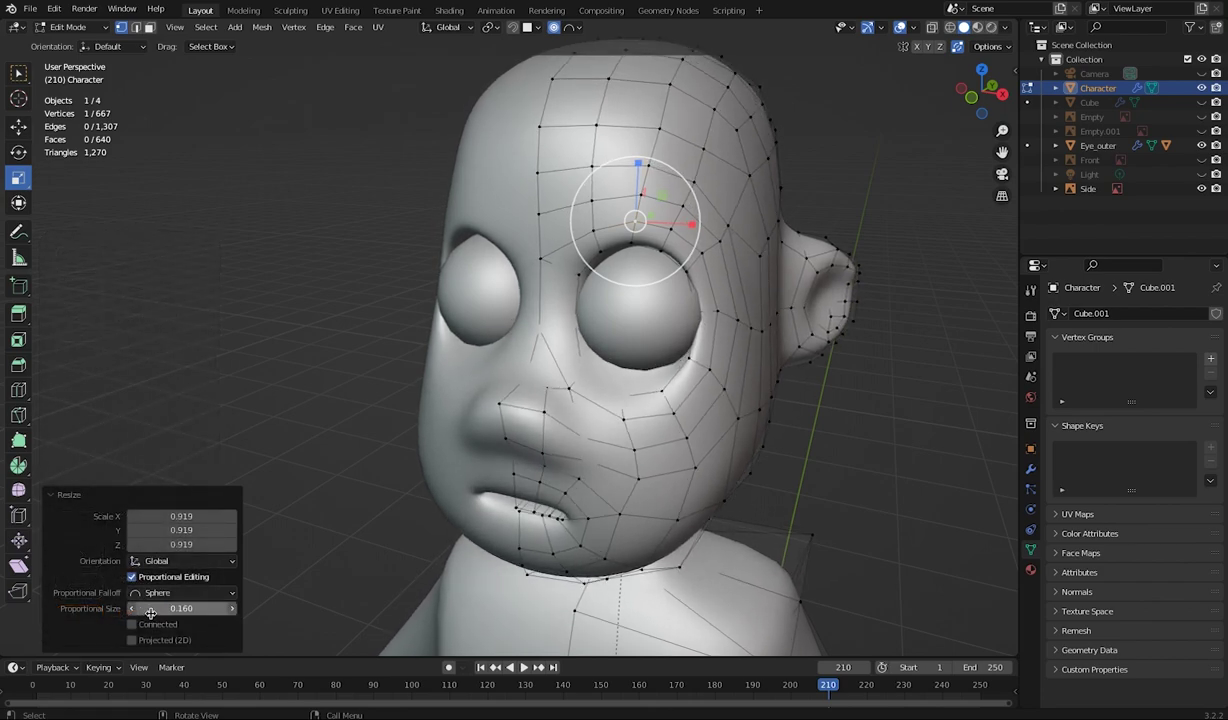
# Scale the area above the eye to about 0.623 along Y and set the proportional size to 0.02
pyautogui.press('s')
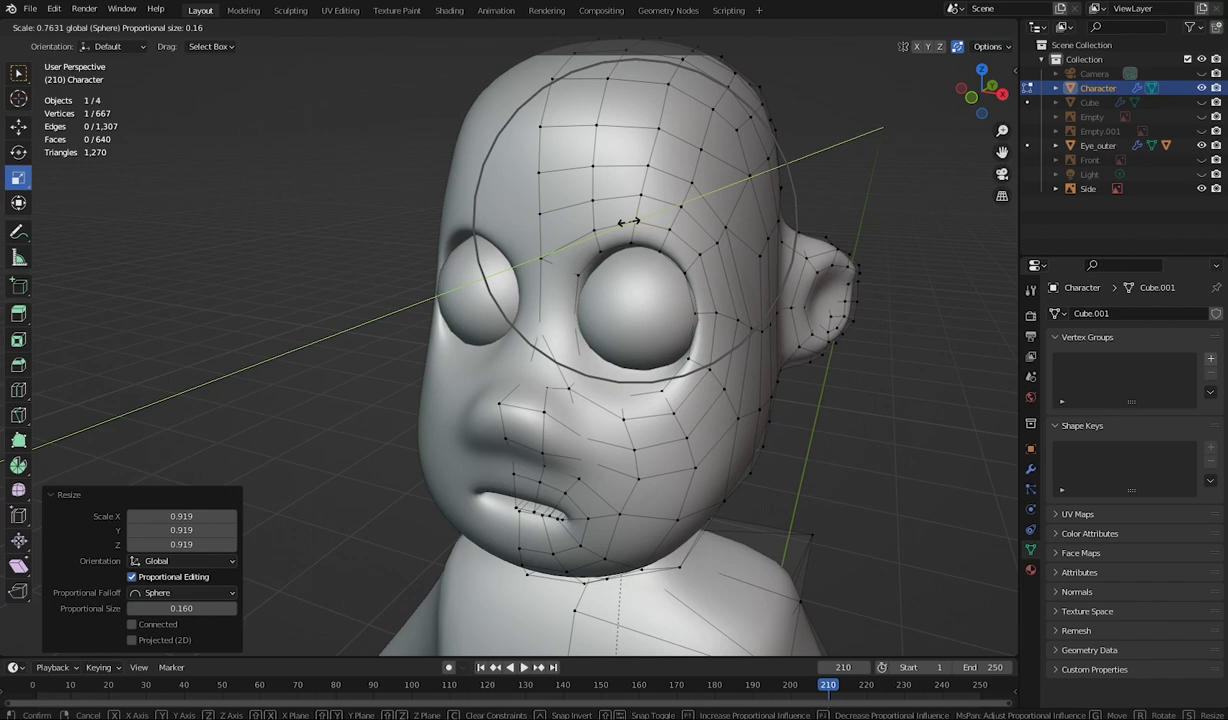
pyautogui.press('y')
pyautogui.click(628, 222)
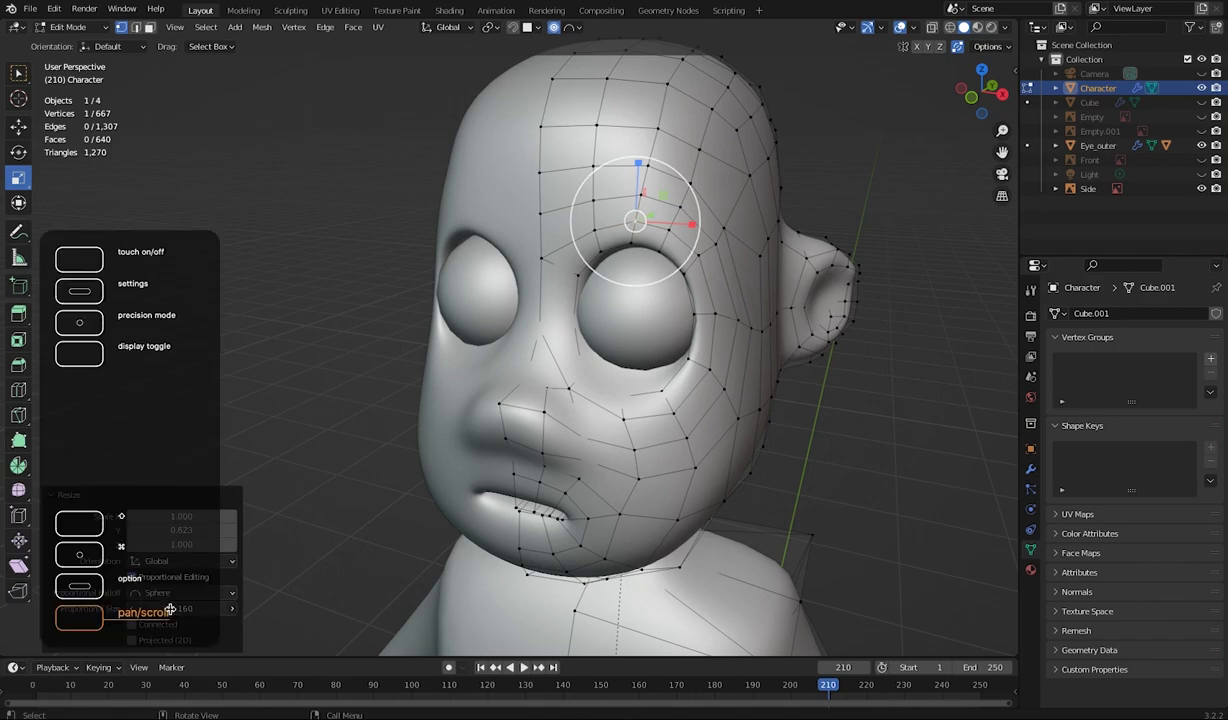
pyautogui.moveTo(169, 609); pyautogui.dragTo(159, 609)
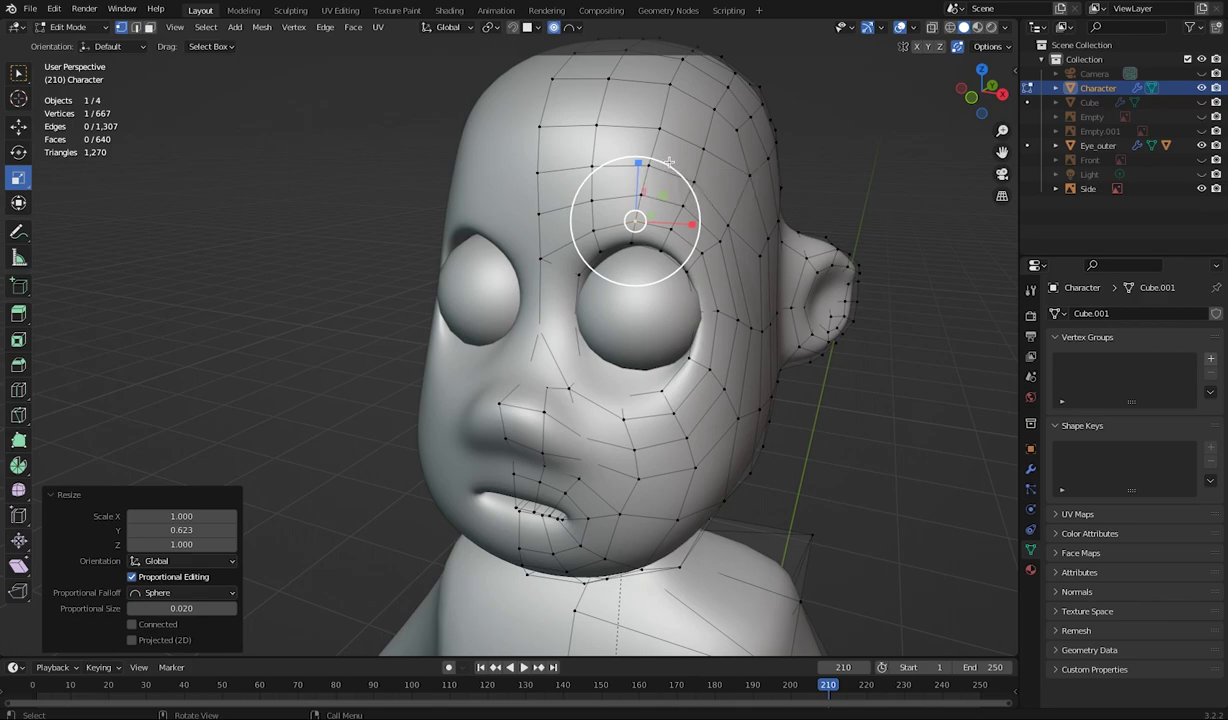
# Scale the area around the vertex above the eye uniformly to 0.693 and set the proportional size to 0.04
pyautogui.press('s')
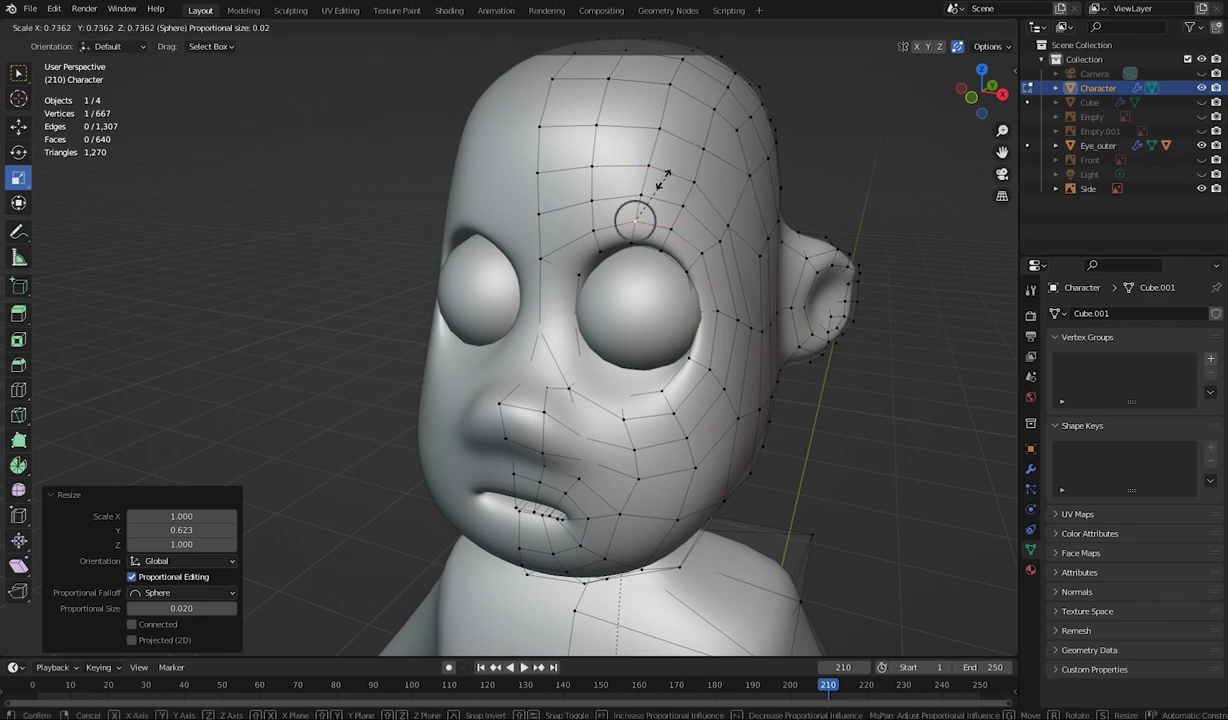
pyautogui.scroll(-12, 664, 178)
pyautogui.click(660, 184)
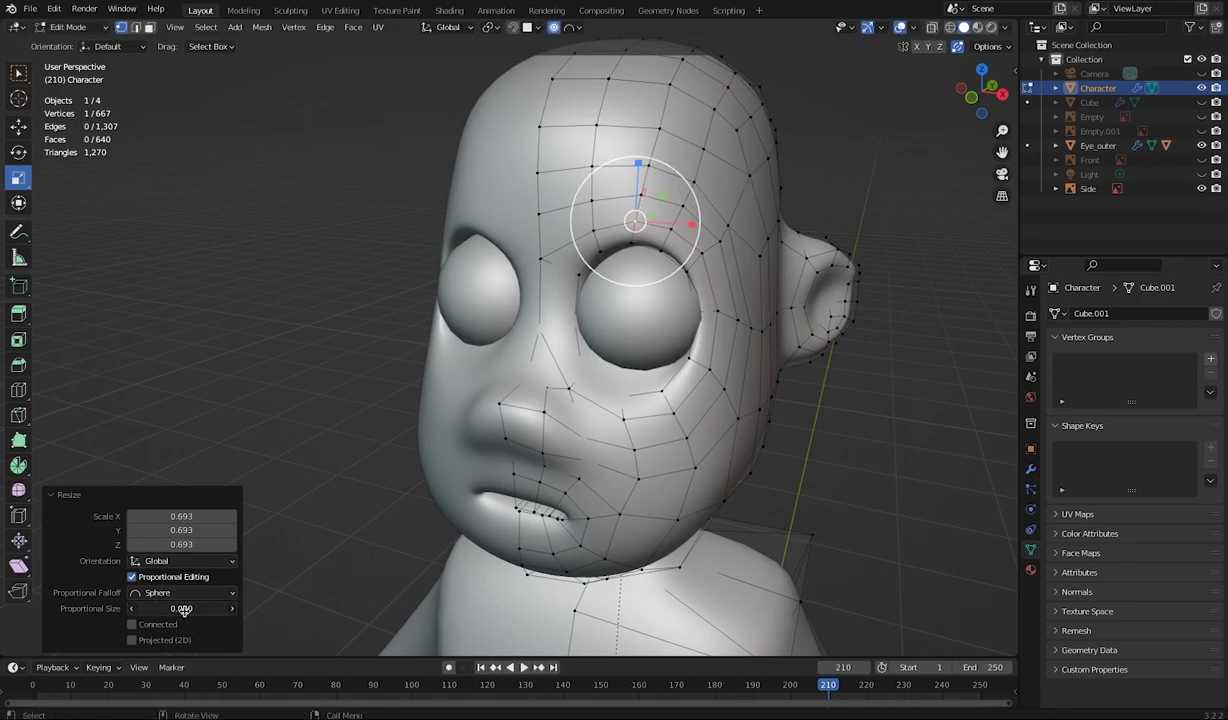
pyautogui.moveTo(184, 611); pyautogui.dragTo(185, 609)
# Scale the area above the eye uniformly to 1.043 and set the proportional size to 0.06
pyautogui.press('s')
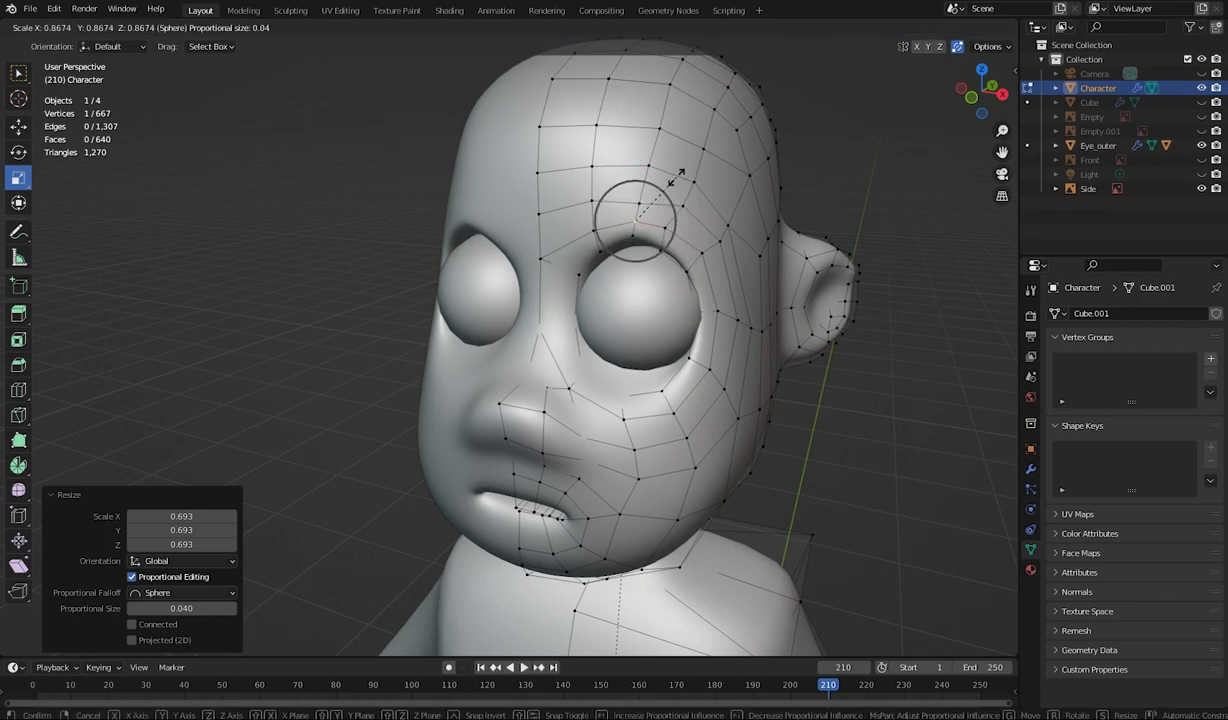
pyautogui.click(694, 172)
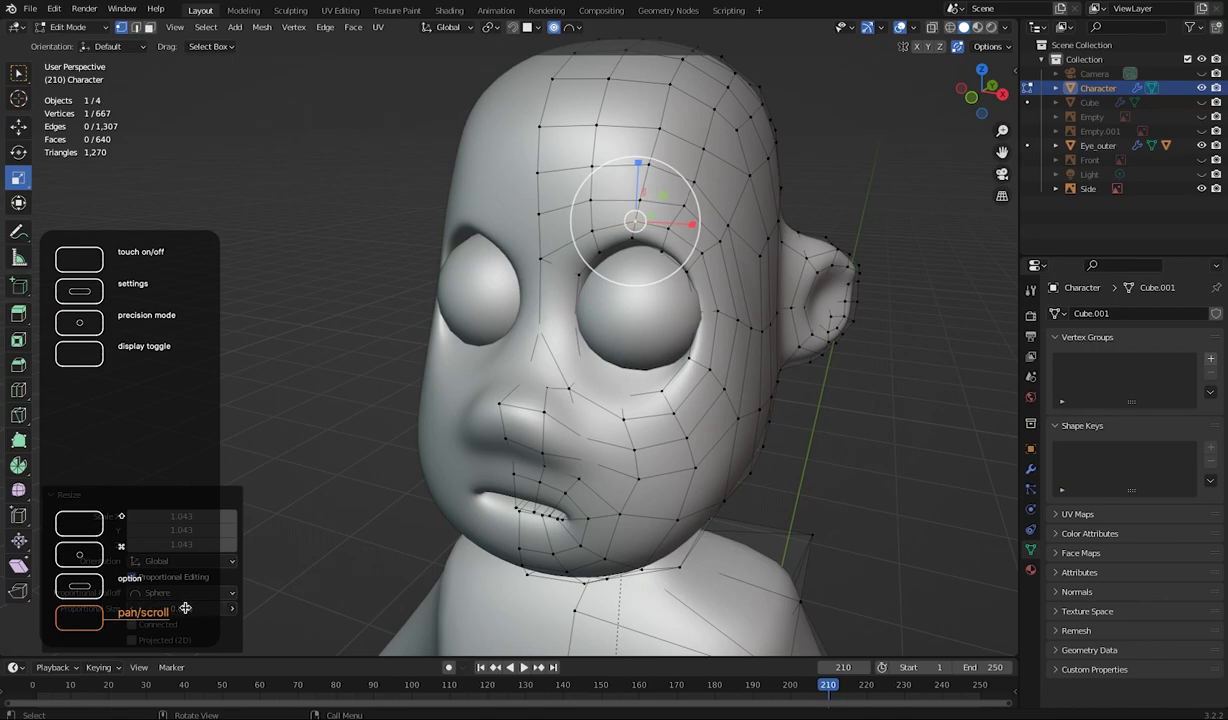
pyautogui.click(359, 267)
# Activate the Move tool and shift the vertex on the eye's upper inner rim along Z
pyautogui.moveTo(400, 286); pyautogui.dragTo(292, 248, button='middle')
pyautogui.moveTo(449, 221); pyautogui.dragTo(582, 123, button='middle')
pyautogui.click(581, 137)
pyautogui.hotkey('shift', 'space')
pyautogui.press('g')
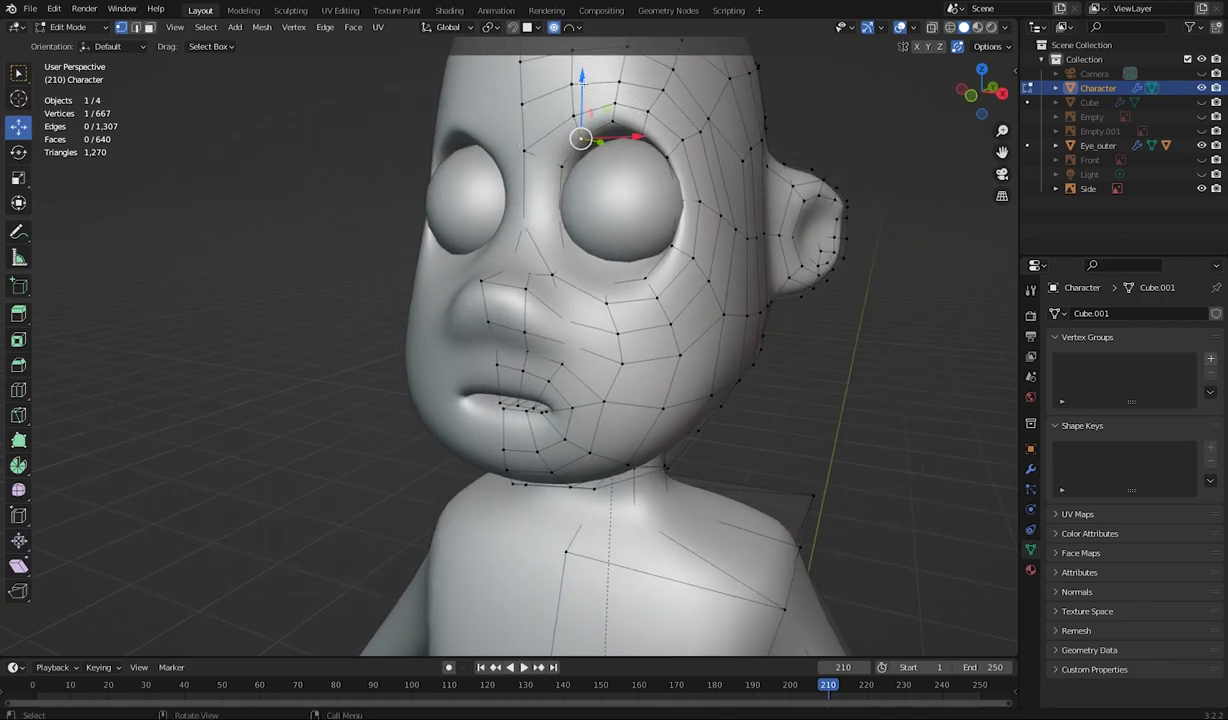
pyautogui.moveTo(581, 78); pyautogui.dragTo(615, 82)
# Go through the vertices along the upper and outer eye rim and move the outer one outward along X
pyautogui.click(613, 126)
pyautogui.click(665, 156)
pyautogui.click(676, 201)
pyautogui.moveTo(733, 201); pyautogui.dragTo(748, 200)
# Raise the vertices under the eye along Z, moving the one below the eye's centre up by about 0.0095 m
pyautogui.moveTo(672, 157); pyautogui.dragTo(785, 275, button='middle')
pyautogui.moveTo(810, 256); pyautogui.dragTo(807, 222)
pyautogui.click(767, 292)
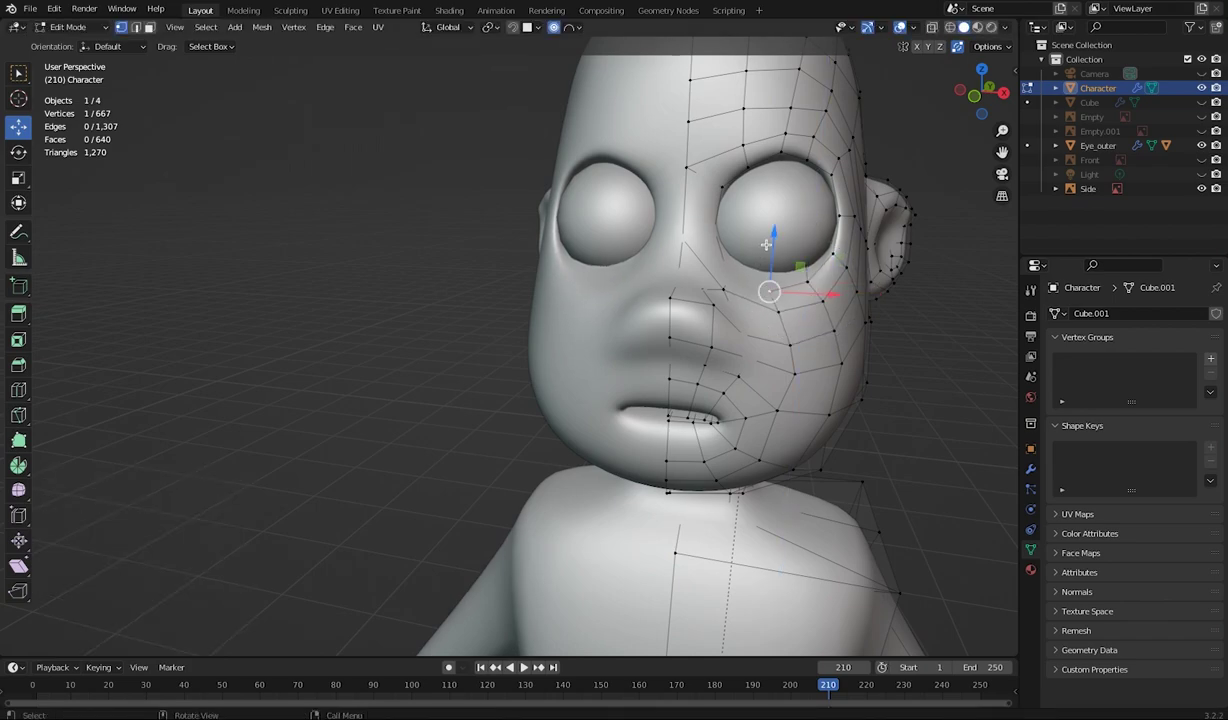
pyautogui.press('g')
pyautogui.click(776, 214)
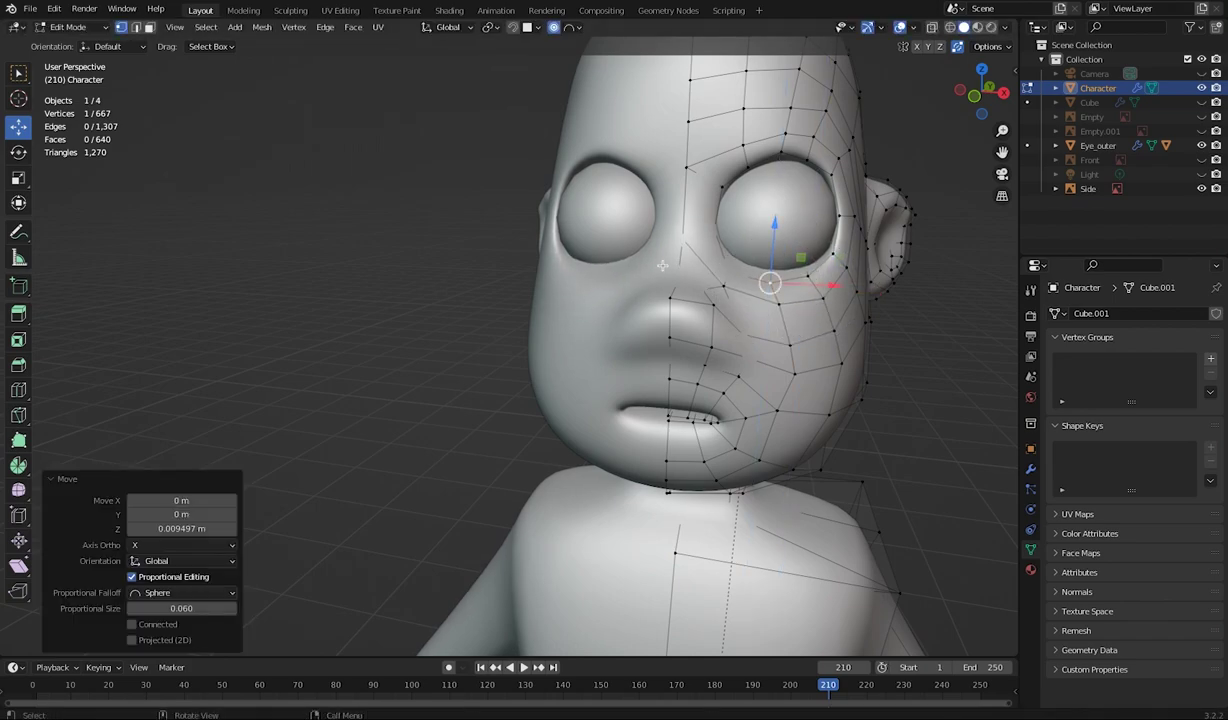
# Move the vertex at the eye's lower inner rim about 0.0023 m along Y
pyautogui.moveTo(776, 214); pyautogui.dragTo(273, 284, button='middle')
pyautogui.click(281, 287)
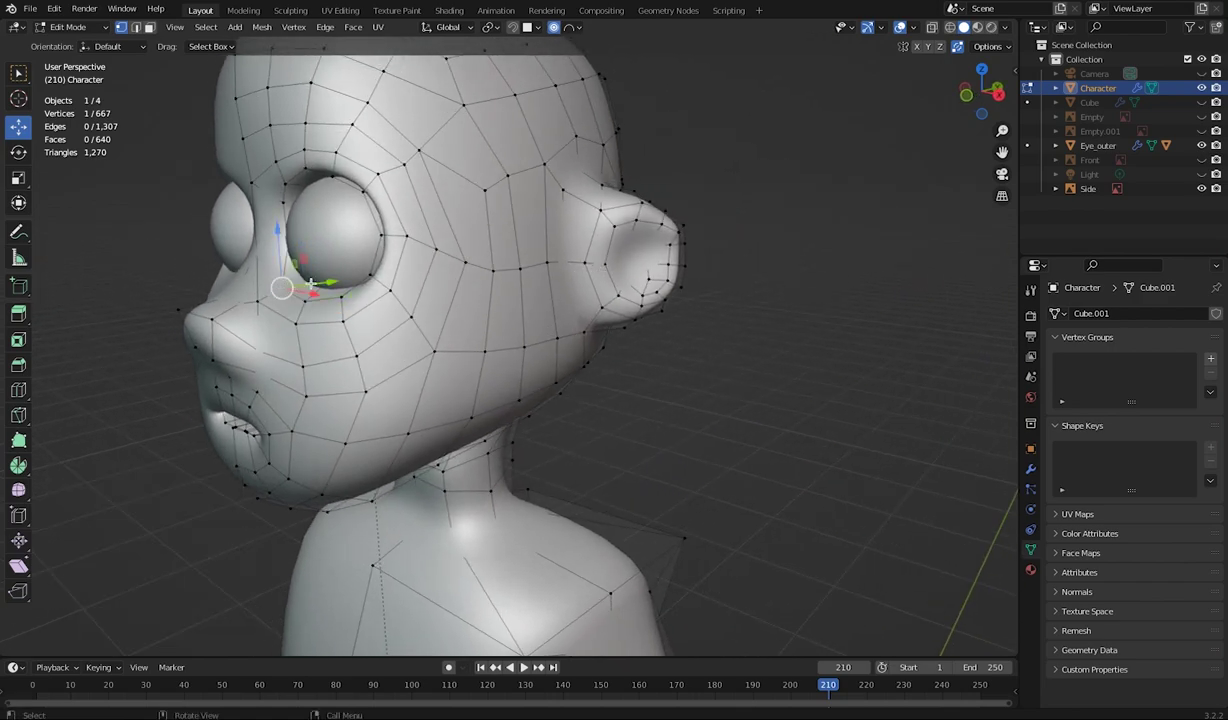
pyautogui.moveTo(340, 283); pyautogui.dragTo(323, 247)
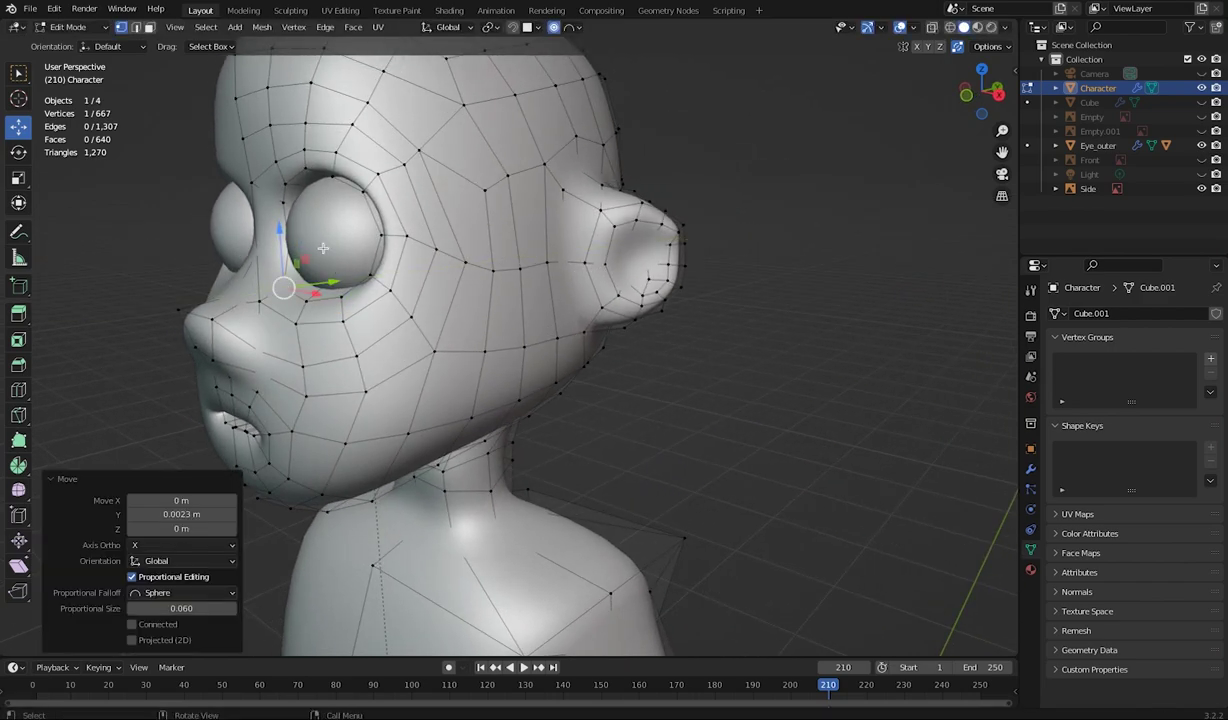
# Move the vertex at the eye's upper inner rim about 0.0038 m down along Z and backward along Y
pyautogui.click(284, 181)
pyautogui.press('g')
pyautogui.press('z')
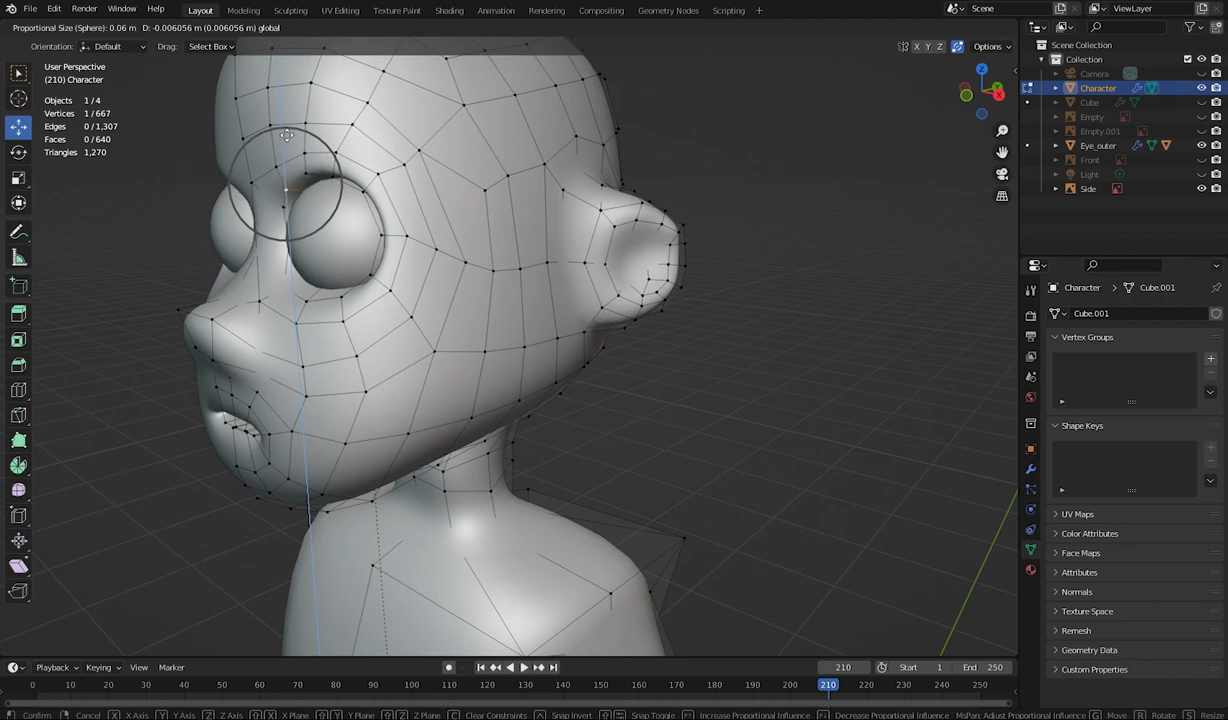
pyautogui.click(286, 140)
pyautogui.moveTo(286, 190); pyautogui.dragTo(315, 325, button='middle')
pyautogui.press('g')
pyautogui.press('y')
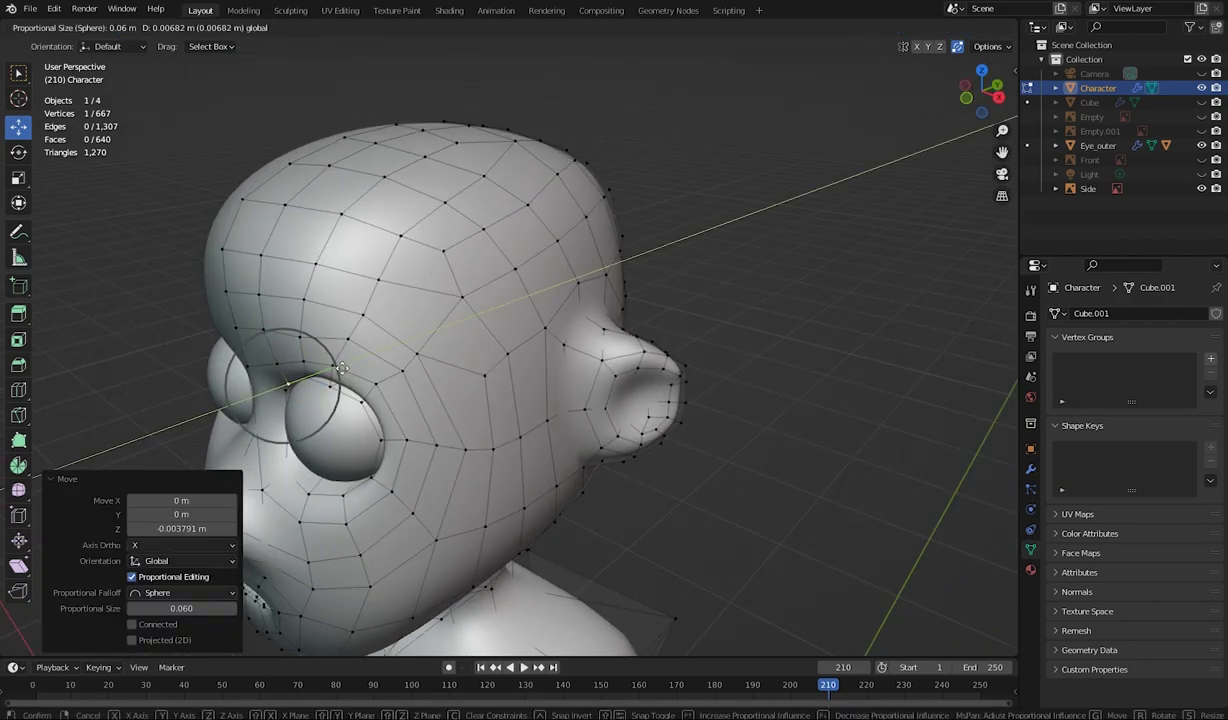
pyautogui.click(340, 370)
# Reposition the vertices along the eye's upper rim from several angles to refine the lid's slope
pyautogui.moveTo(340, 370); pyautogui.dragTo(430, 340, button='middle')
pyautogui.click(538, 239)
pyautogui.moveTo(538, 239); pyautogui.dragTo(417, 274, button='middle')
pyautogui.moveTo(137, 240); pyautogui.dragTo(135, 244)
pyautogui.moveTo(135, 244); pyautogui.dragTo(274, 219, button='middle')
pyautogui.click(284, 189)
pyautogui.moveTo(278, 125); pyautogui.dragTo(303, 140)
pyautogui.click(305, 195)
pyautogui.moveTo(303, 140); pyautogui.dragTo(426, 217, button='middle')
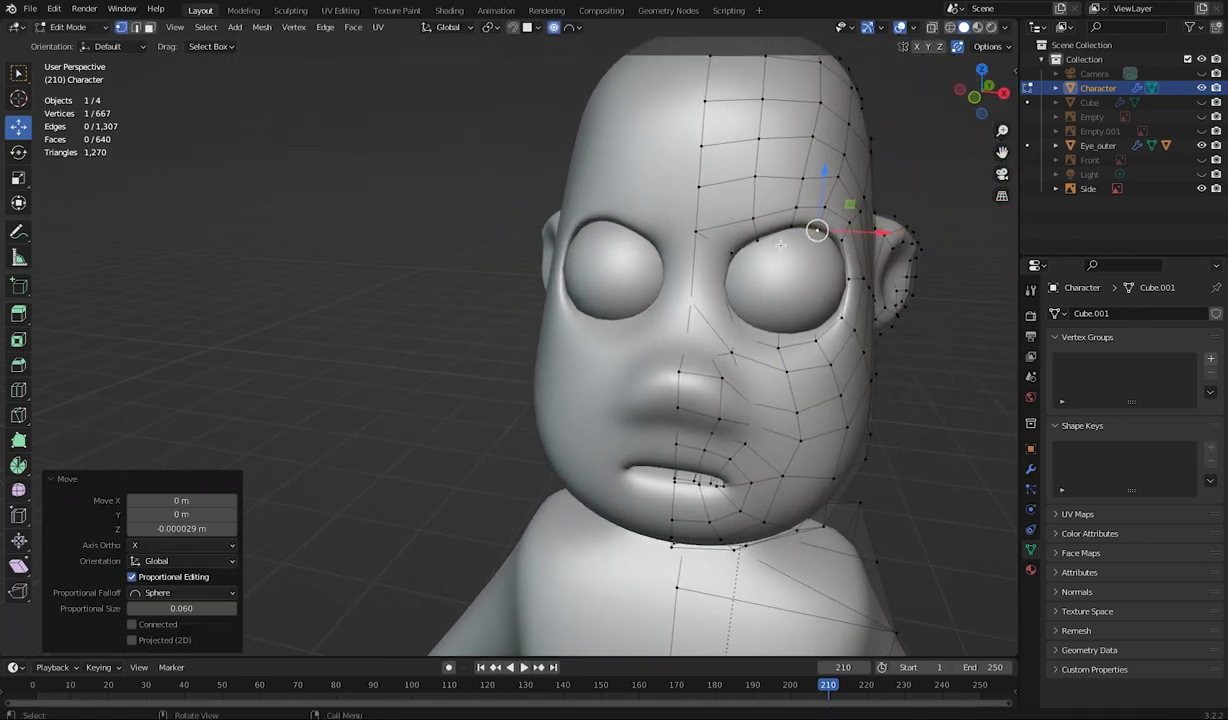
# Move the eye's outer corner vertex outward along X and adjust the vertices at the inner corner
pyautogui.click(847, 280)
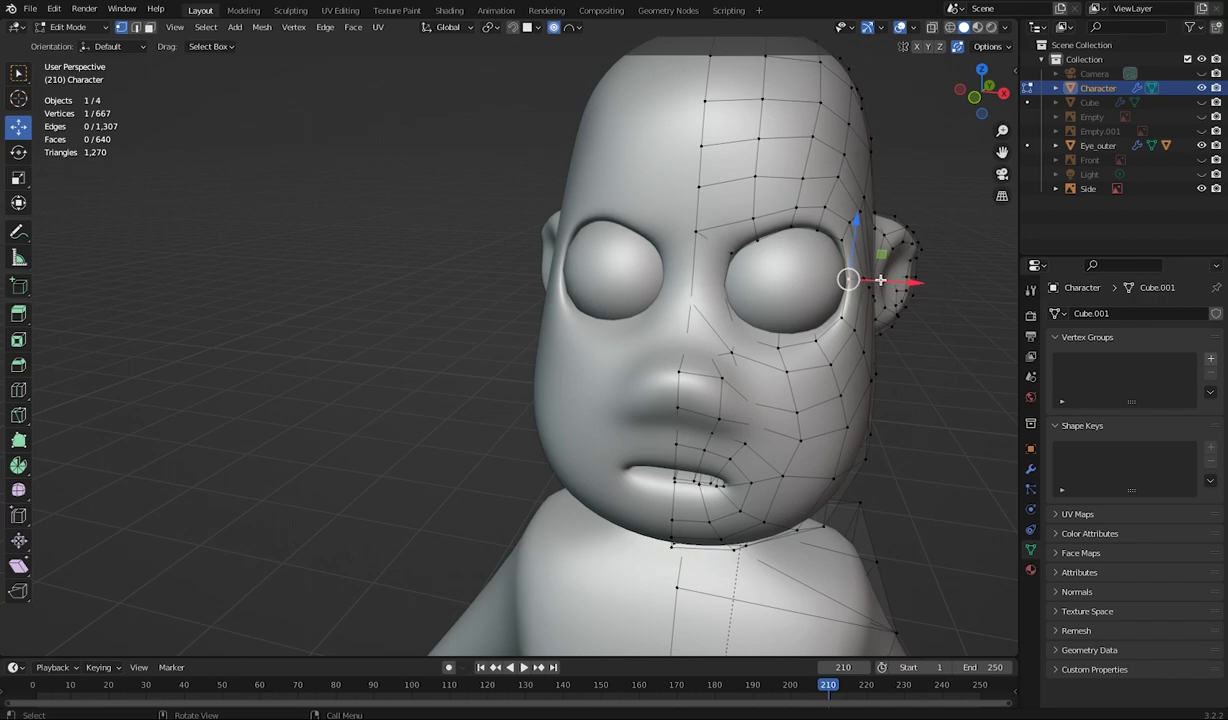
pyautogui.moveTo(880, 281); pyautogui.dragTo(884, 281)
pyautogui.click(729, 252)
pyautogui.click(733, 331)
pyautogui.press('g')
pyautogui.click(699, 325)
# Move the vertex above the eye's inner corner about -0.004 m in X and 0.005 m in Z
pyautogui.click(750, 234)
pyautogui.click(752, 218)
pyautogui.moveTo(752, 218); pyautogui.dragTo(749, 213)
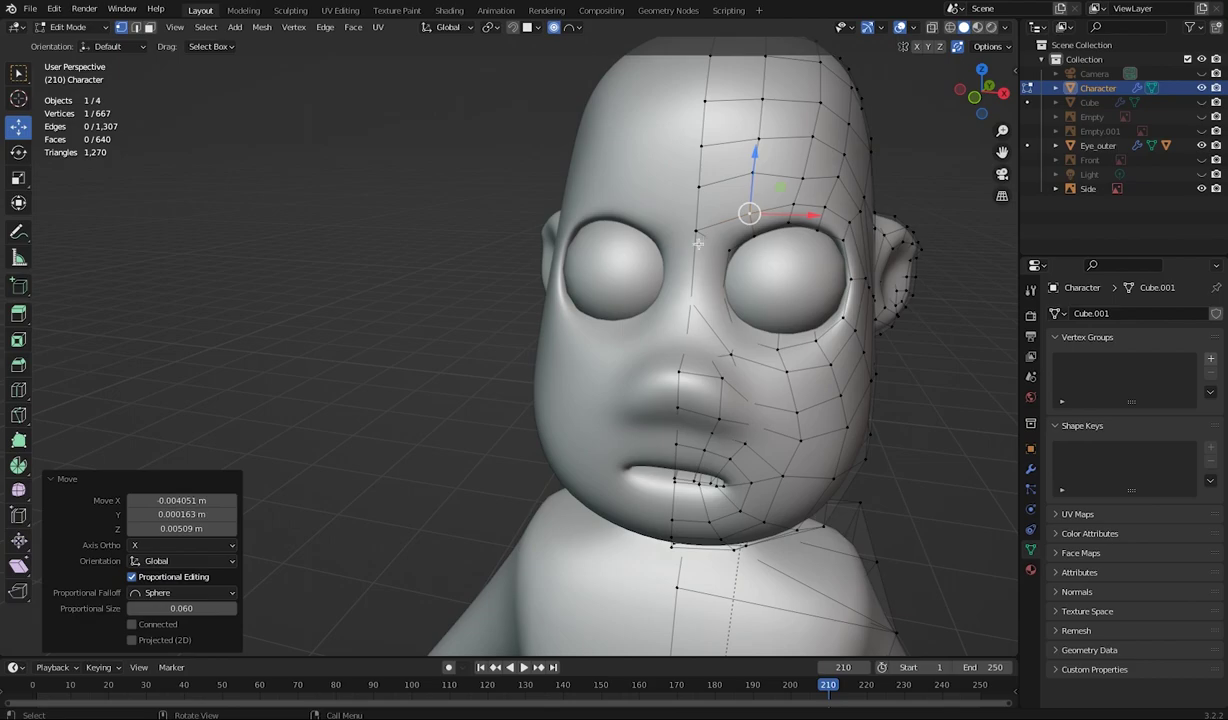
# Make the Front reference image visible and inspect the character's chest and neck
pyautogui.click(1200, 160)
pyautogui.moveTo(677, 272)
pyautogui.mouseDown(button='middle')
pyautogui.moveTo(617, 292)
pyautogui.moveTo(628, 281)
pyautogui.moveTo(660, 289)
pyautogui.mouseUp(button='middle')
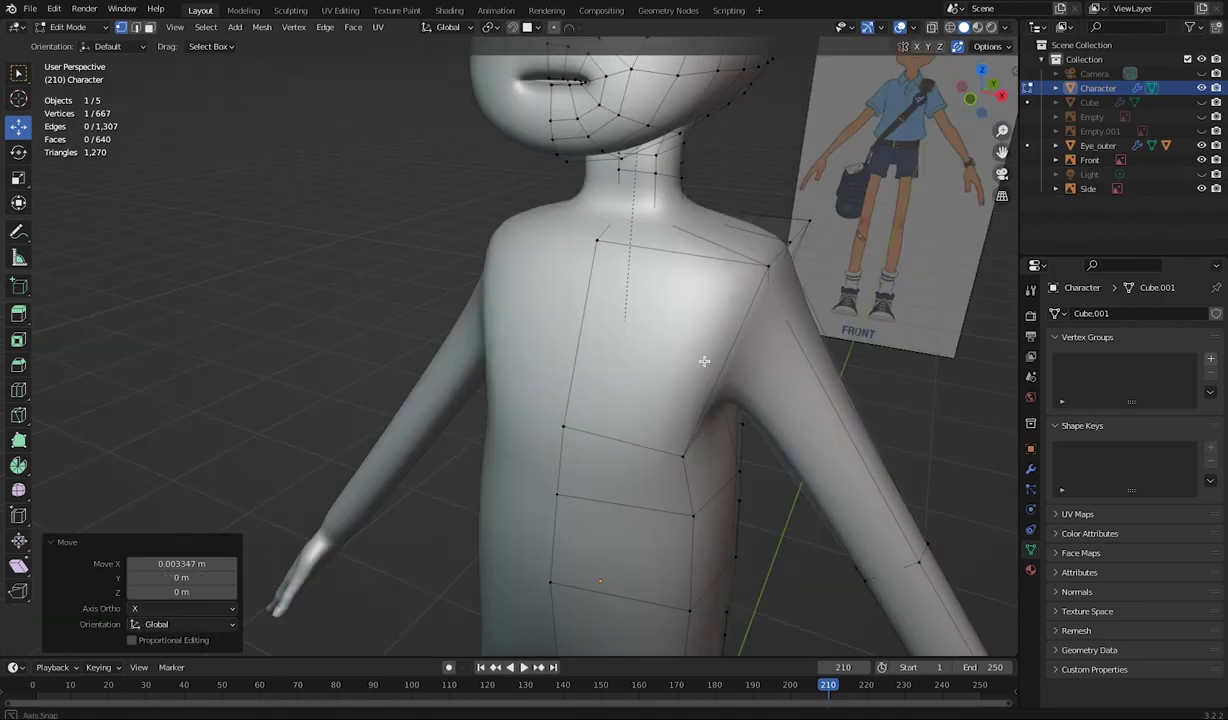
pyautogui.moveTo(560, 380); pyautogui.dragTo(604, 328, button='middle')
pyautogui.scroll(4, 619, 348)
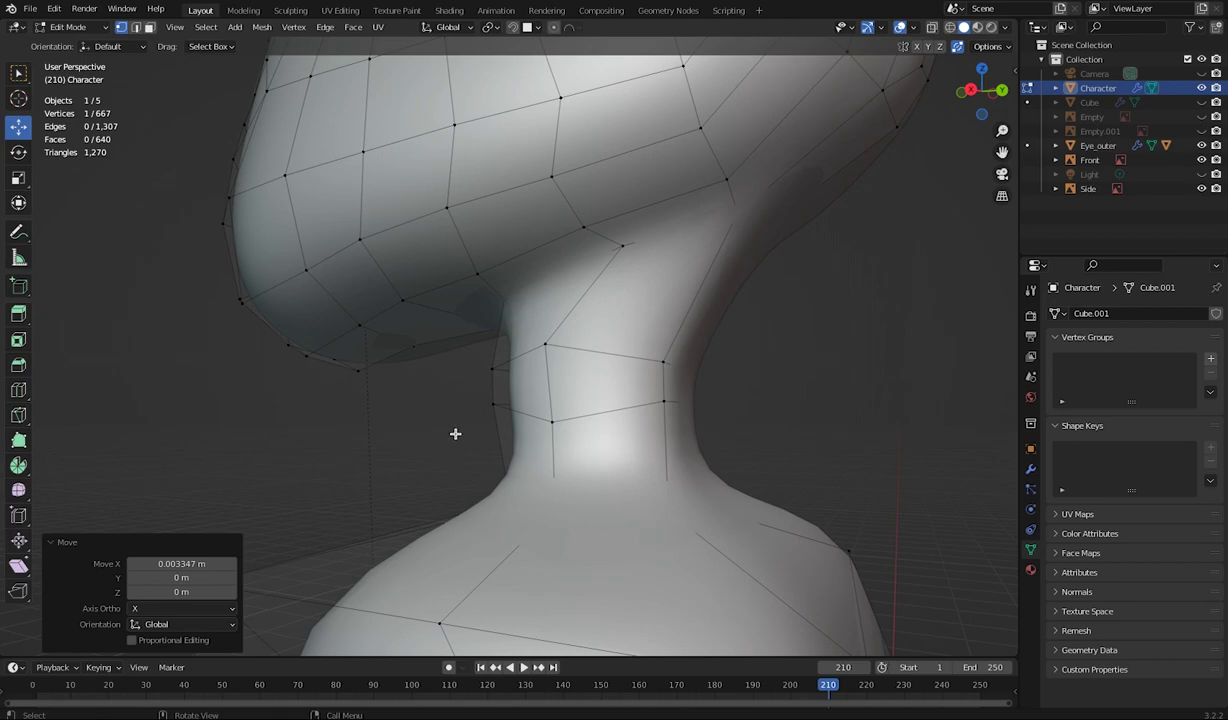
# Move the two vertices on the side of the neck backward to centre them between the neighbouring edges
pyautogui.moveTo(605, 366); pyautogui.dragTo(636, 411, button='middle')
pyautogui.click(620, 379)
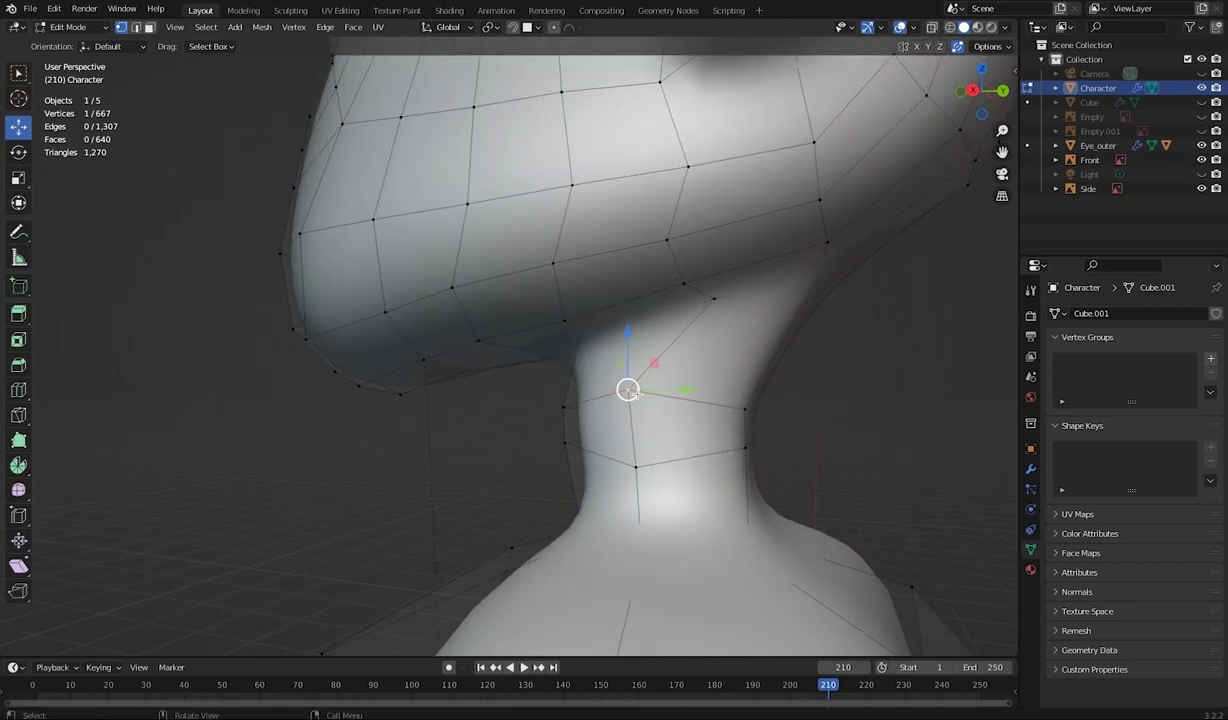
pyautogui.moveTo(630, 391); pyautogui.dragTo(668, 396)
pyautogui.click(637, 467)
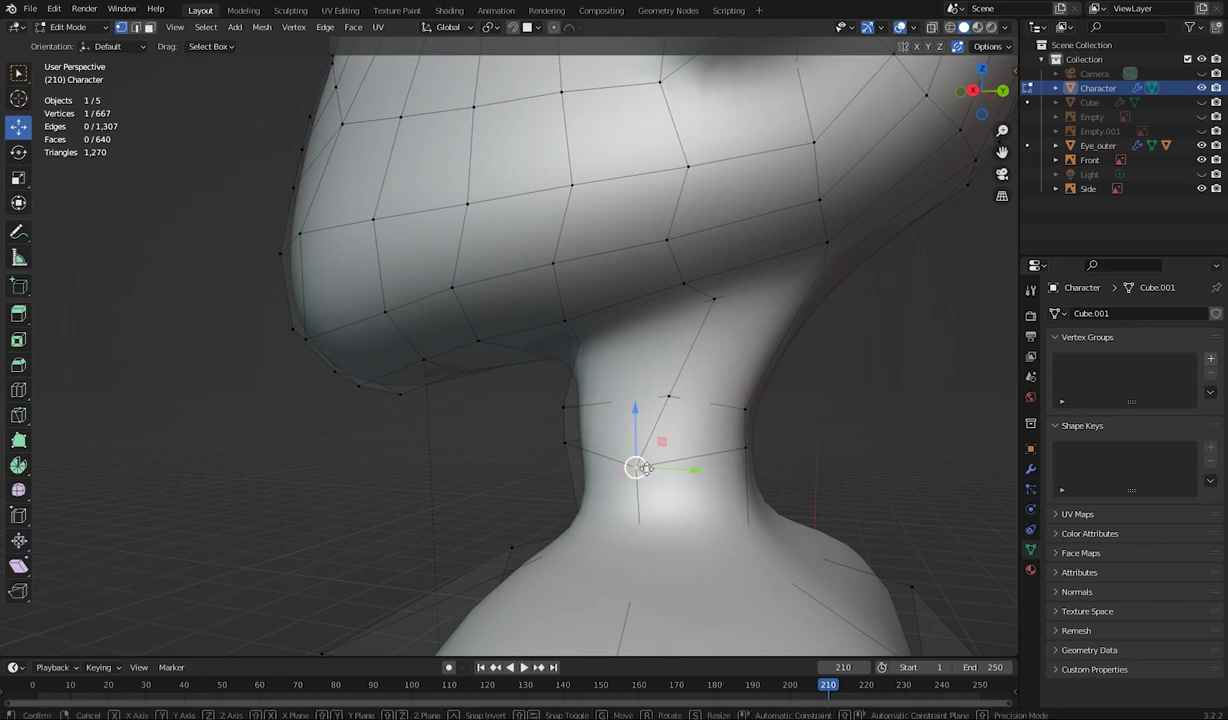
pyautogui.moveTo(638, 468); pyautogui.dragTo(666, 468)
# Line up the vertex at the top of the neck and the two jaw vertices above it with the neck's side edges
pyautogui.click(707, 308)
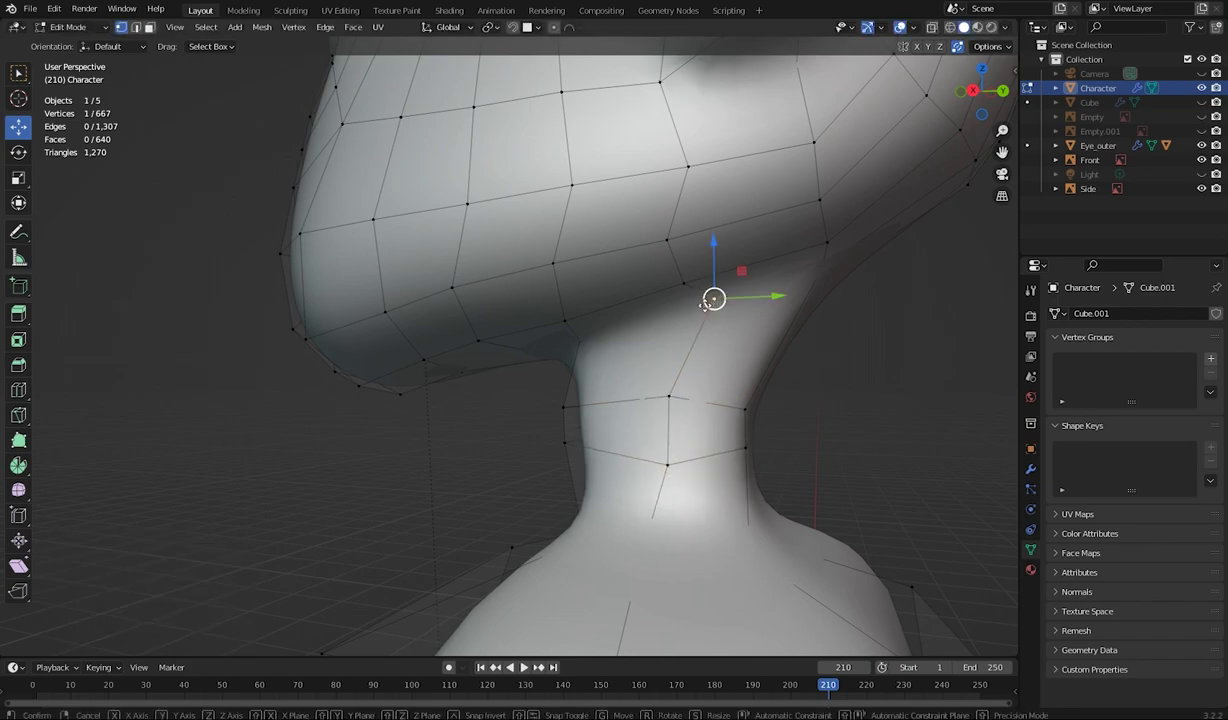
pyautogui.moveTo(707, 310); pyautogui.dragTo(673, 320)
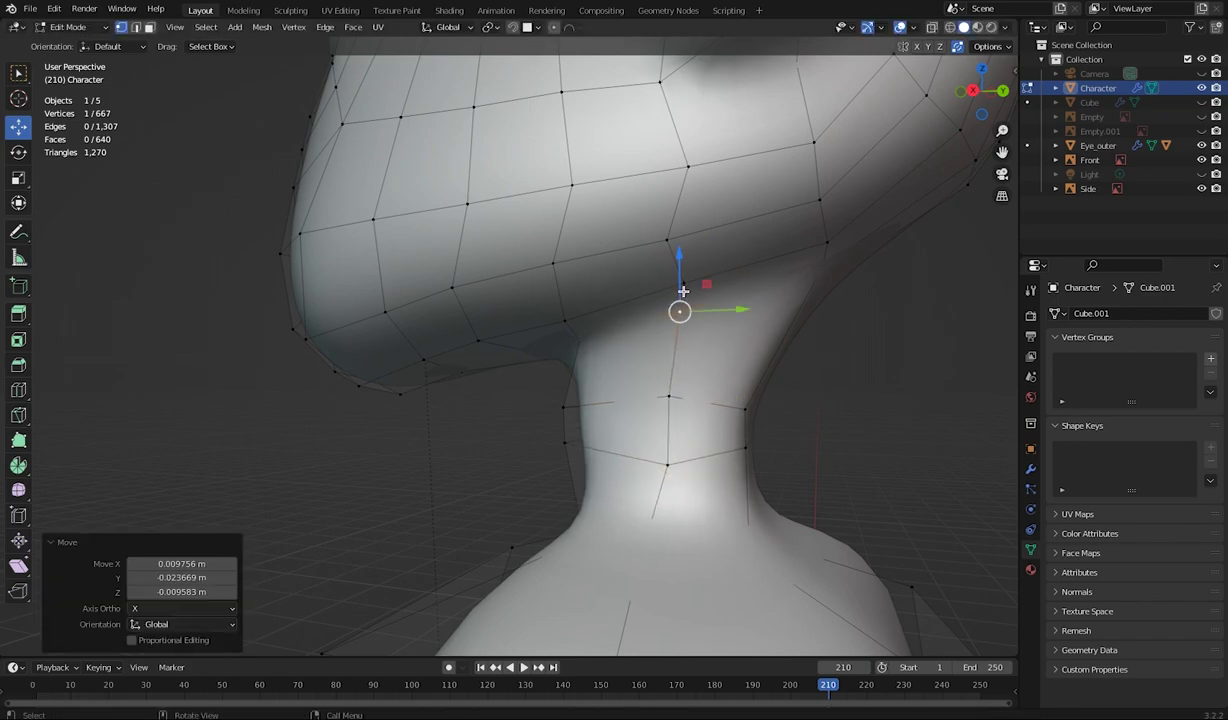
pyautogui.click(667, 242)
pyautogui.moveTo(666, 238); pyautogui.dragTo(686, 231)
pyautogui.click(689, 165)
pyautogui.moveTo(688, 166); pyautogui.dragTo(681, 166)
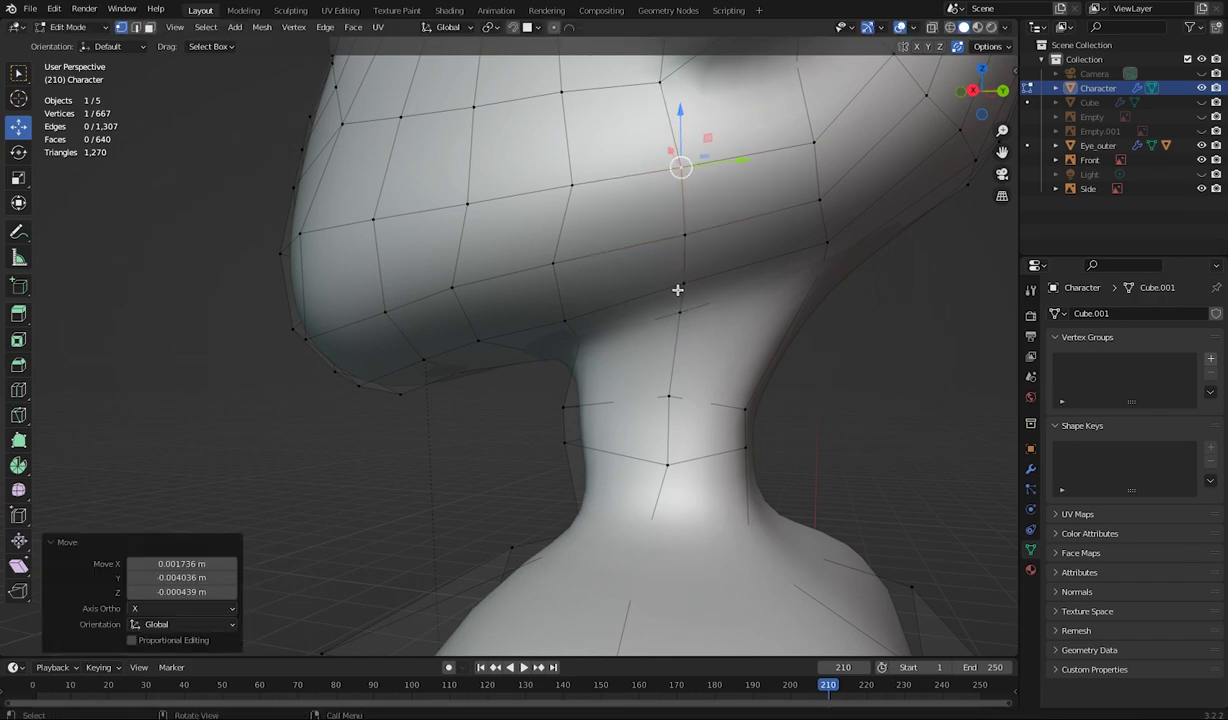
# Move the lower jaw vertex in front of the neck backward by about 0.0095 m along Y
pyautogui.moveTo(583, 469); pyautogui.dragTo(589, 471, button='middle')
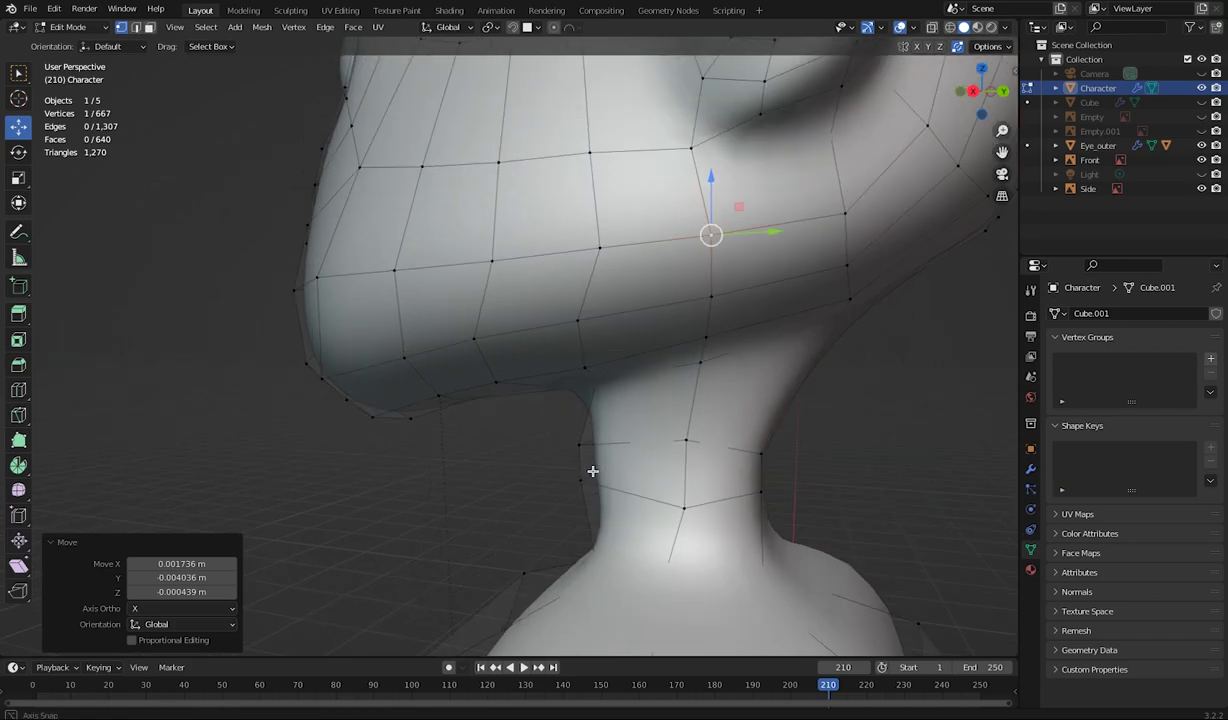
pyautogui.click(577, 321)
pyautogui.moveTo(577, 321); pyautogui.dragTo(597, 317)
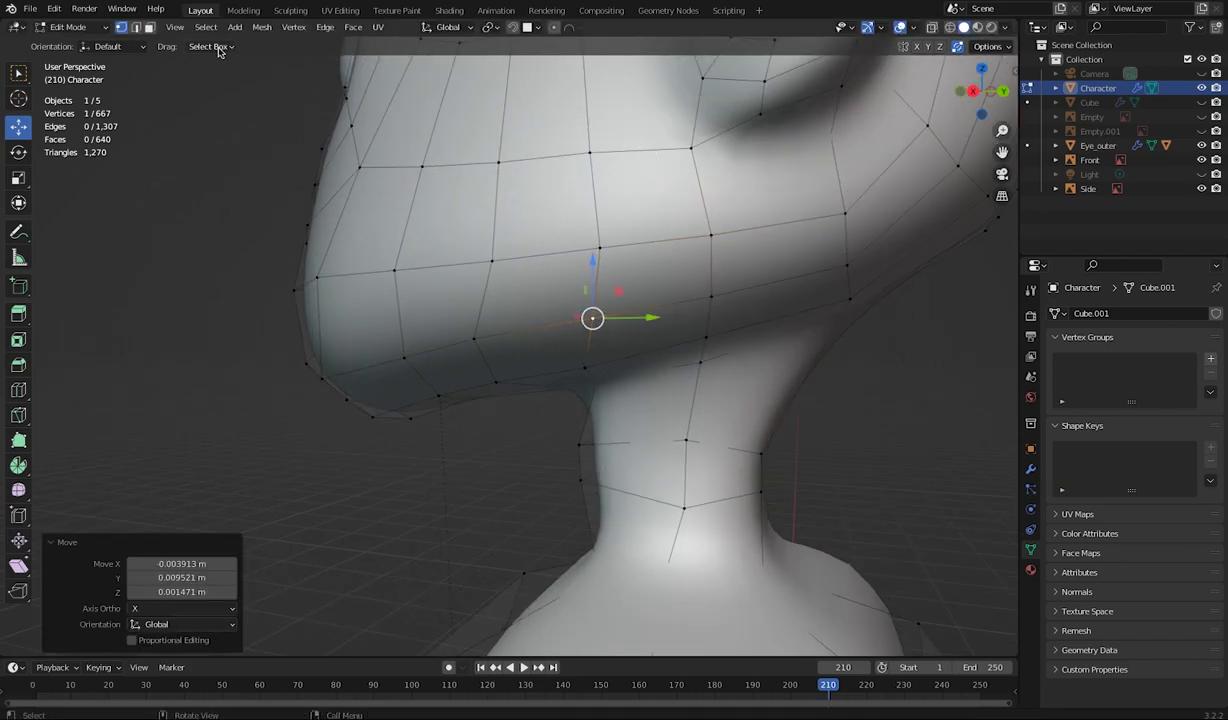
# Switch to edge selection, select the vertical edge loop through the jaw and neck side, and smooth its vertices
pyautogui.click(136, 27)
pyautogui.click(701, 190)
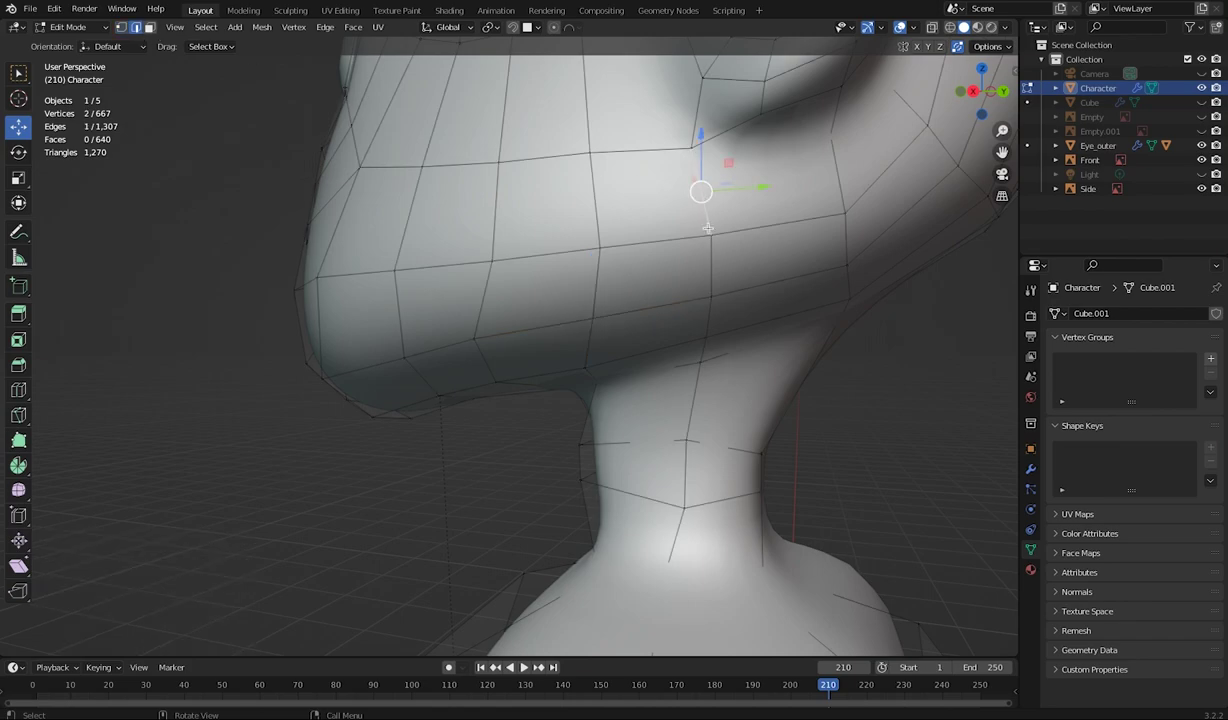
pyautogui.keyDown('alt'); pyautogui.click(706, 216); pyautogui.keyUp('alt')
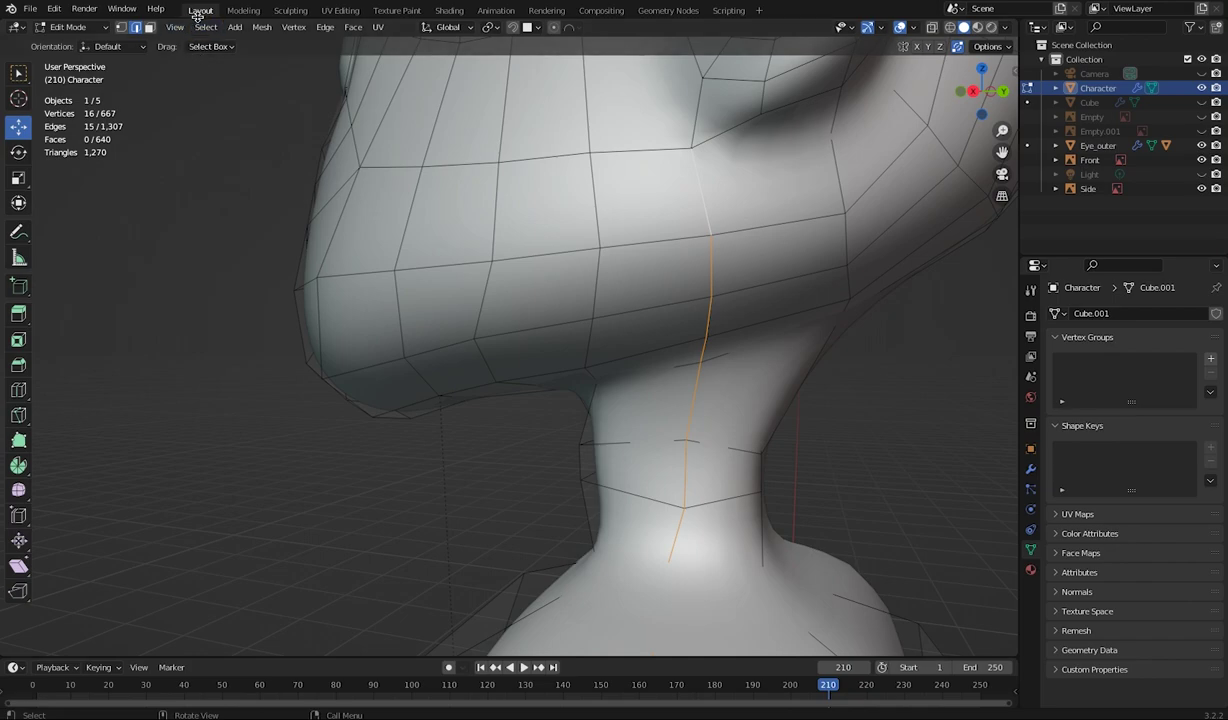
pyautogui.click(294, 29)
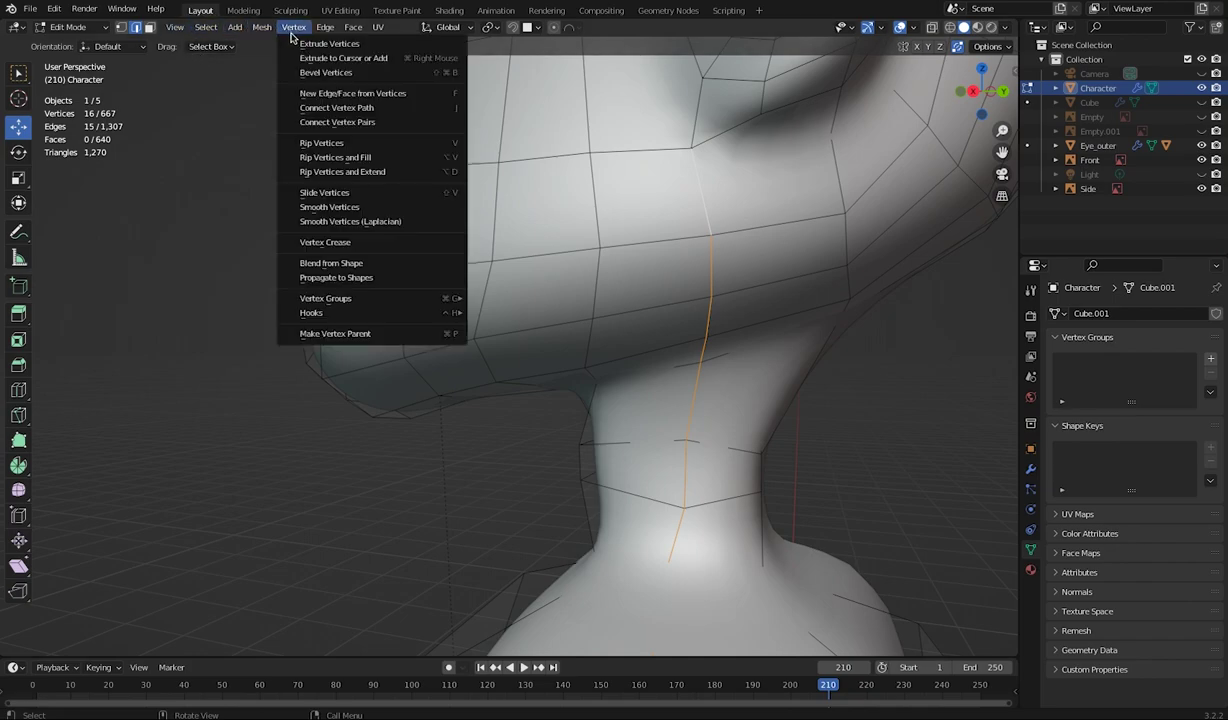
pyautogui.click(300, 206)
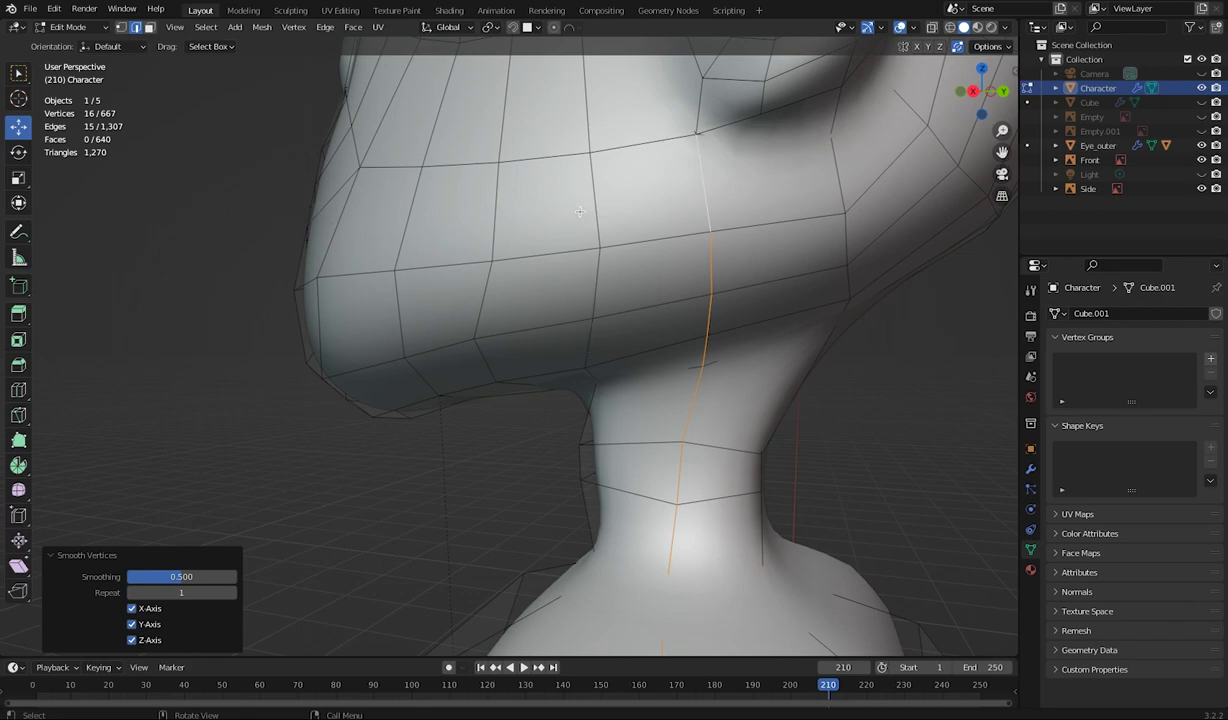
# Select the edge loop running from in front of the ear down the front of the neck and smooth its vertices
pyautogui.moveTo(576, 210); pyautogui.dragTo(634, 253, button='middle')
pyautogui.keyDown('shift'); pyautogui.click(701, 186); pyautogui.keyUp('shift')
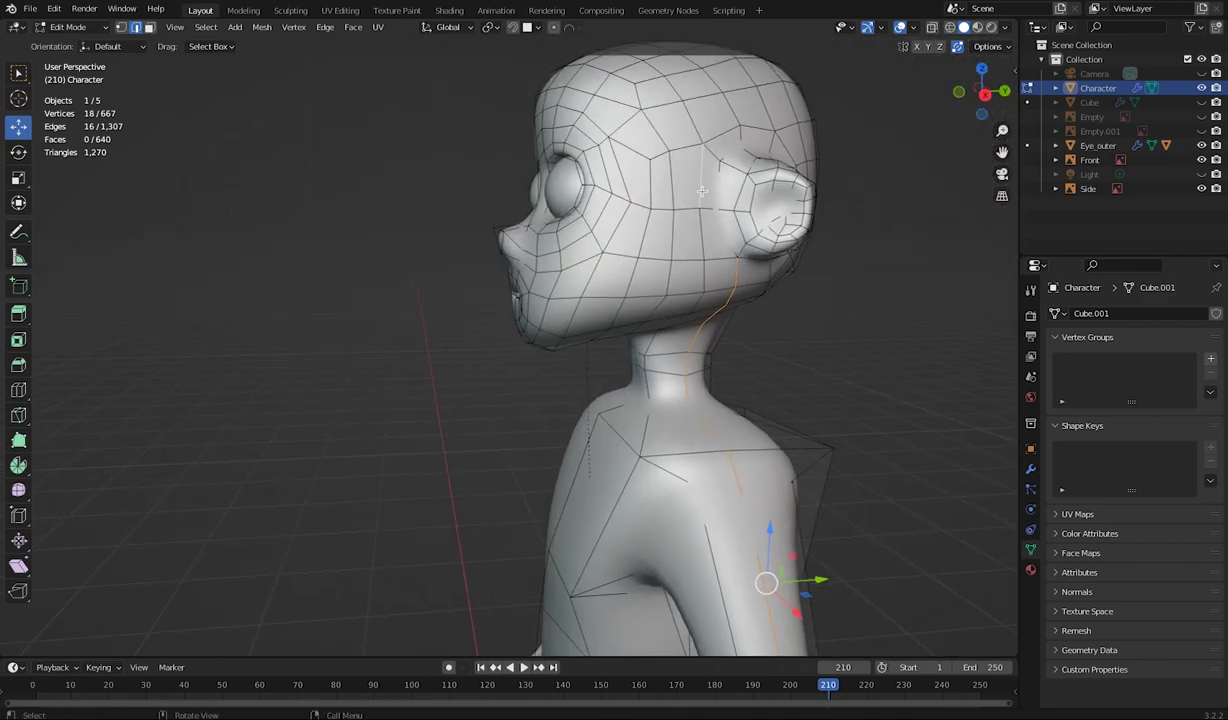
pyautogui.keyDown('alt'); pyautogui.click(700, 185); pyautogui.keyUp('alt')
pyautogui.moveTo(700, 186); pyautogui.dragTo(560, 120, button='middle')
pyautogui.click(292, 27)
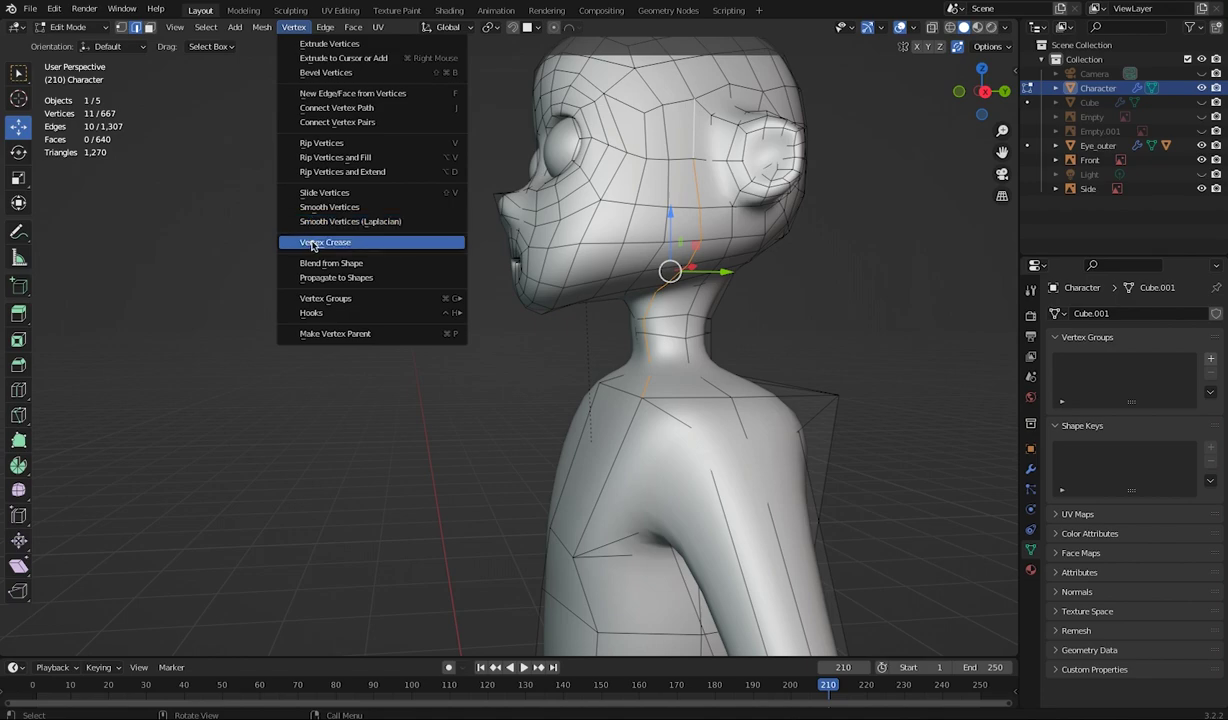
pyautogui.click(305, 29)
pyautogui.click(305, 29)
pyautogui.click(298, 24)
pyautogui.click(292, 27)
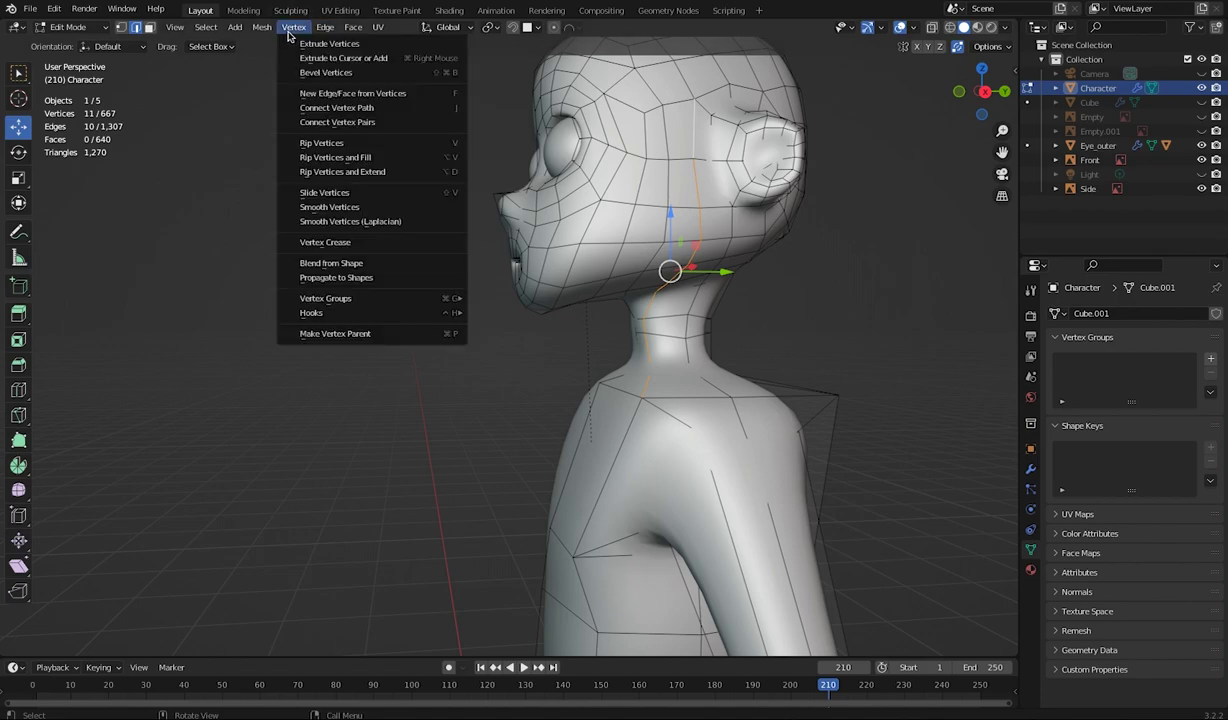
pyautogui.moveTo(257, 29)
pyautogui.moveTo(311, 34)
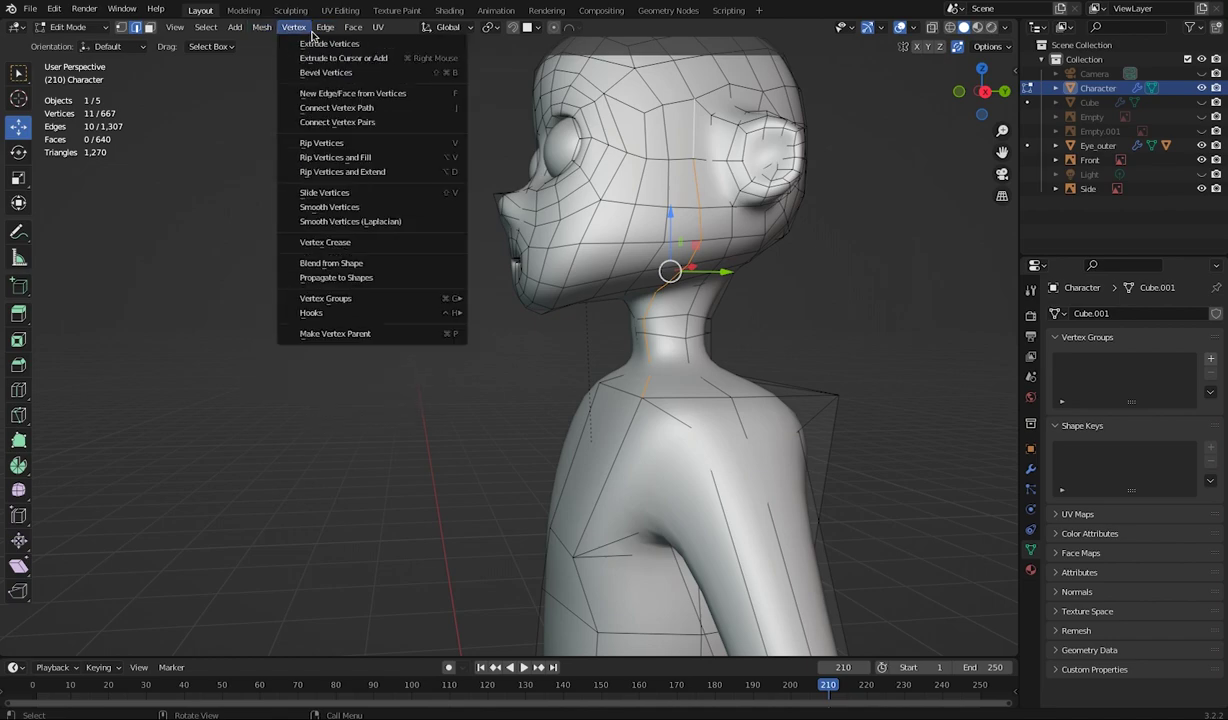
pyautogui.click(311, 207)
# In vertex selection, move the pointed forearm vertex above the wrist down along Z and about 0.033 m along X
pyautogui.moveTo(471, 236); pyautogui.dragTo(631, 440, button='middle')
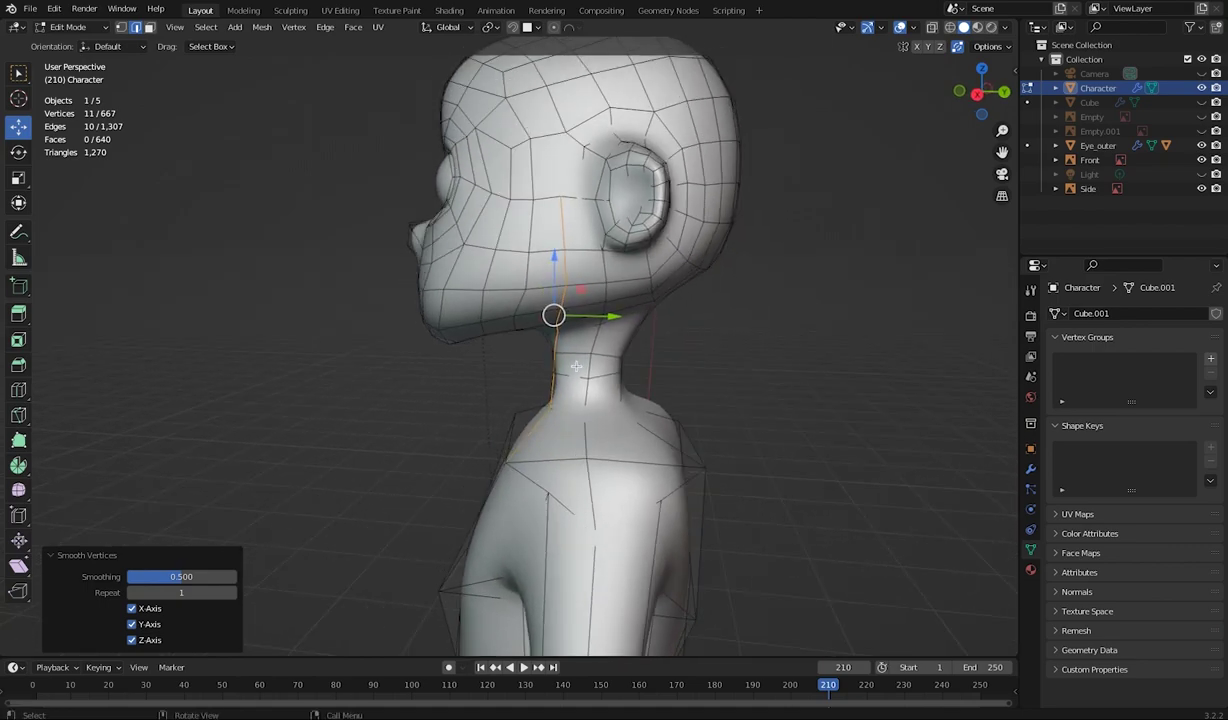
pyautogui.moveTo(576, 364); pyautogui.dragTo(573, 295, button='middle')
pyautogui.moveTo(570, 410); pyautogui.dragTo(521, 431, button='middle')
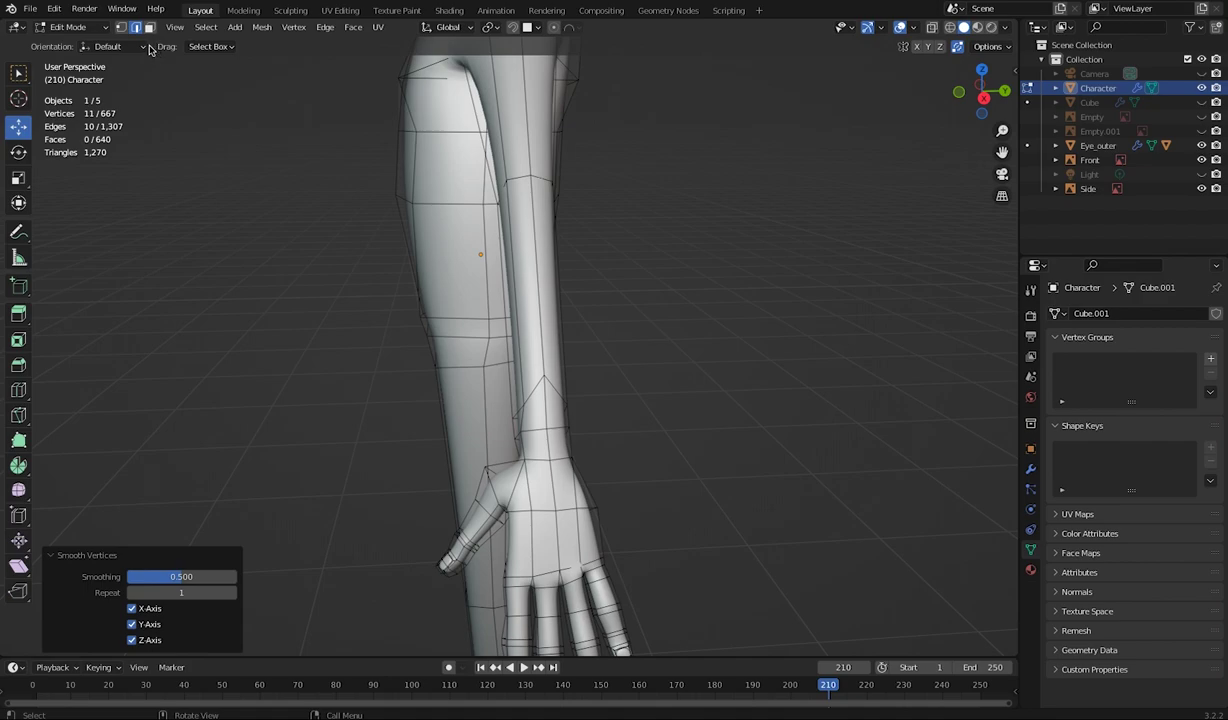
pyautogui.press('1')
pyautogui.click(543, 374)
pyautogui.moveTo(543, 320); pyautogui.dragTo(544, 338)
pyautogui.moveTo(545, 380); pyautogui.dragTo(750, 372, button='middle')
pyautogui.moveTo(776, 373); pyautogui.dragTo(791, 371)
pyautogui.moveTo(791, 371); pyautogui.dragTo(766, 356, button='middle')
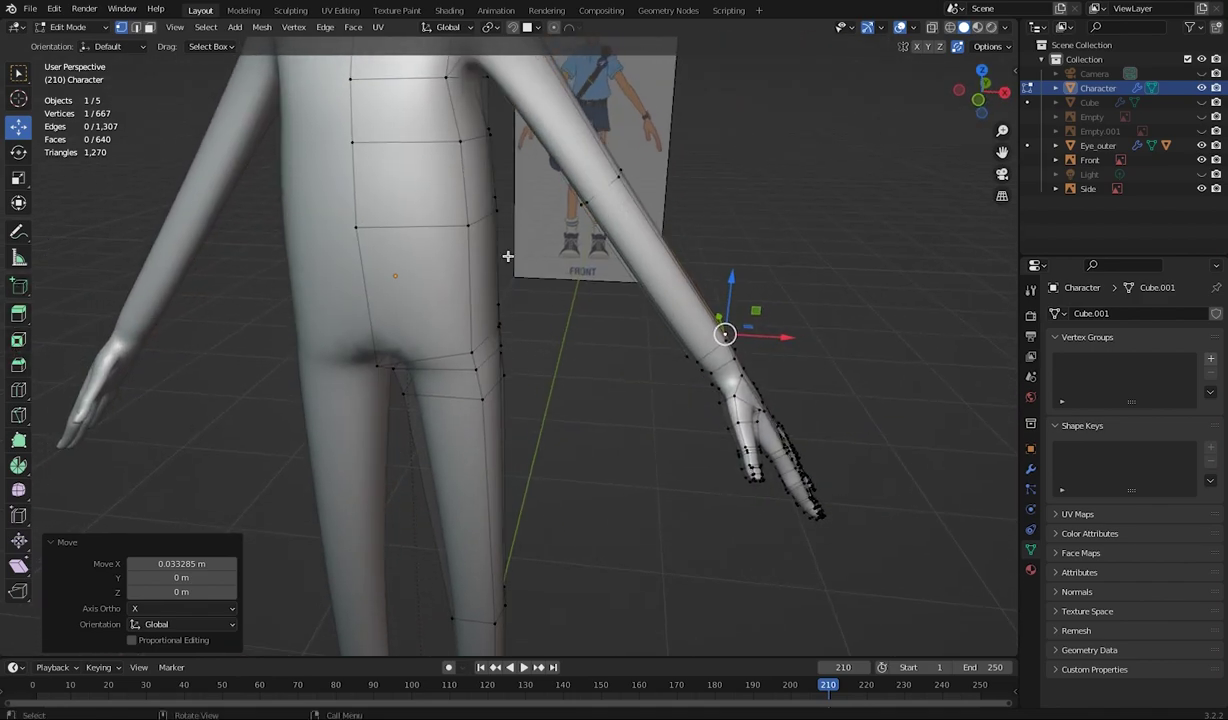
# Add one centred edge loop around the forearm and another around the upper arm with Loop Cut
pyautogui.click(18, 391)
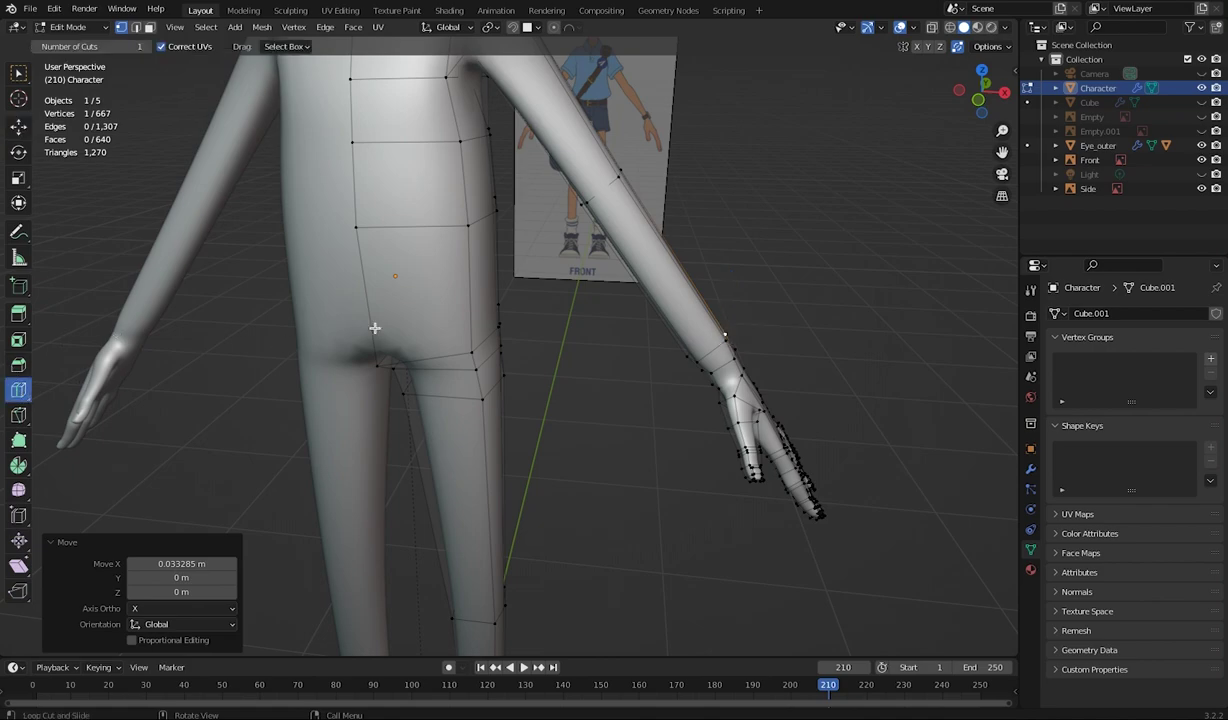
pyautogui.click(647, 275)
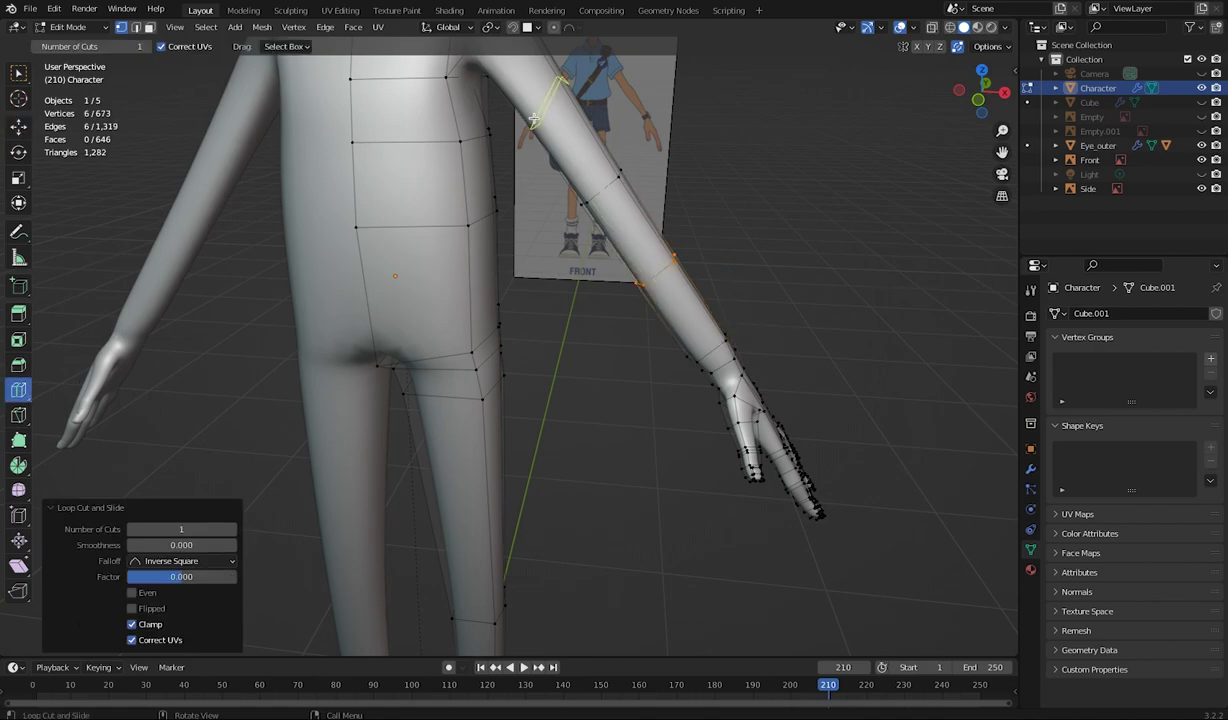
pyautogui.click(536, 122)
pyautogui.moveTo(526, 166); pyautogui.dragTo(540, 235, button='middle')
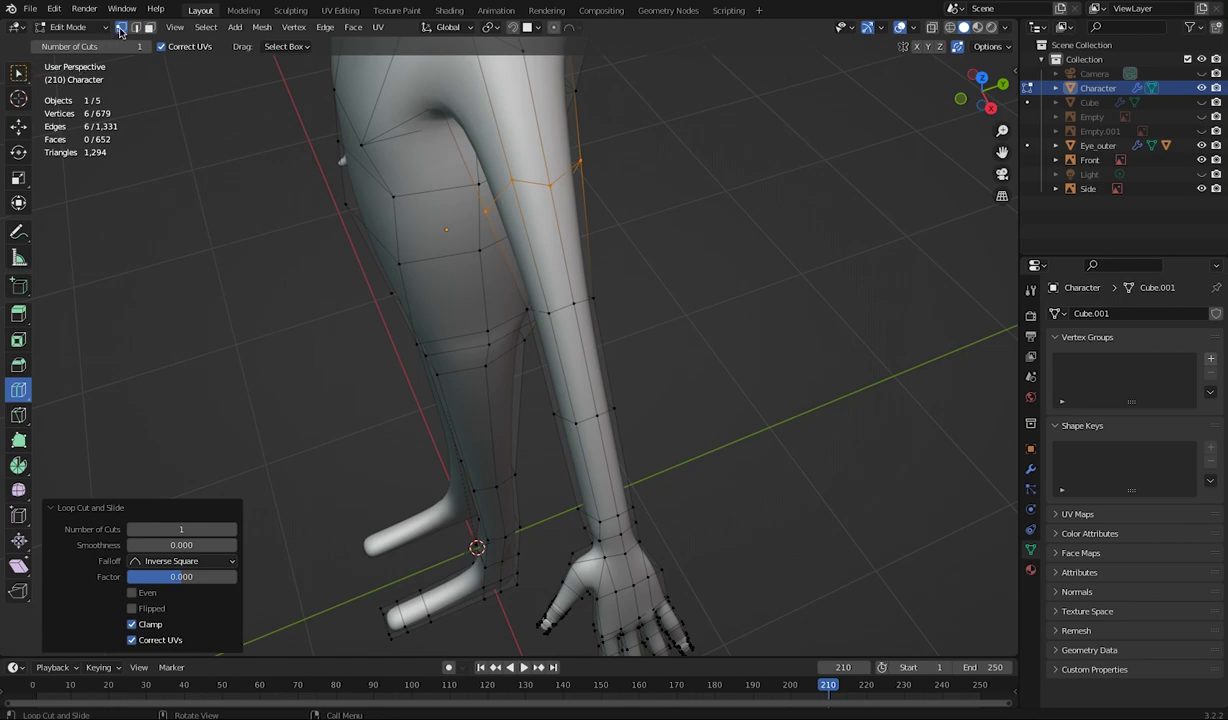
# Select the new edge loop around the upper arm and smooth its vertices
pyautogui.click(19, 76)
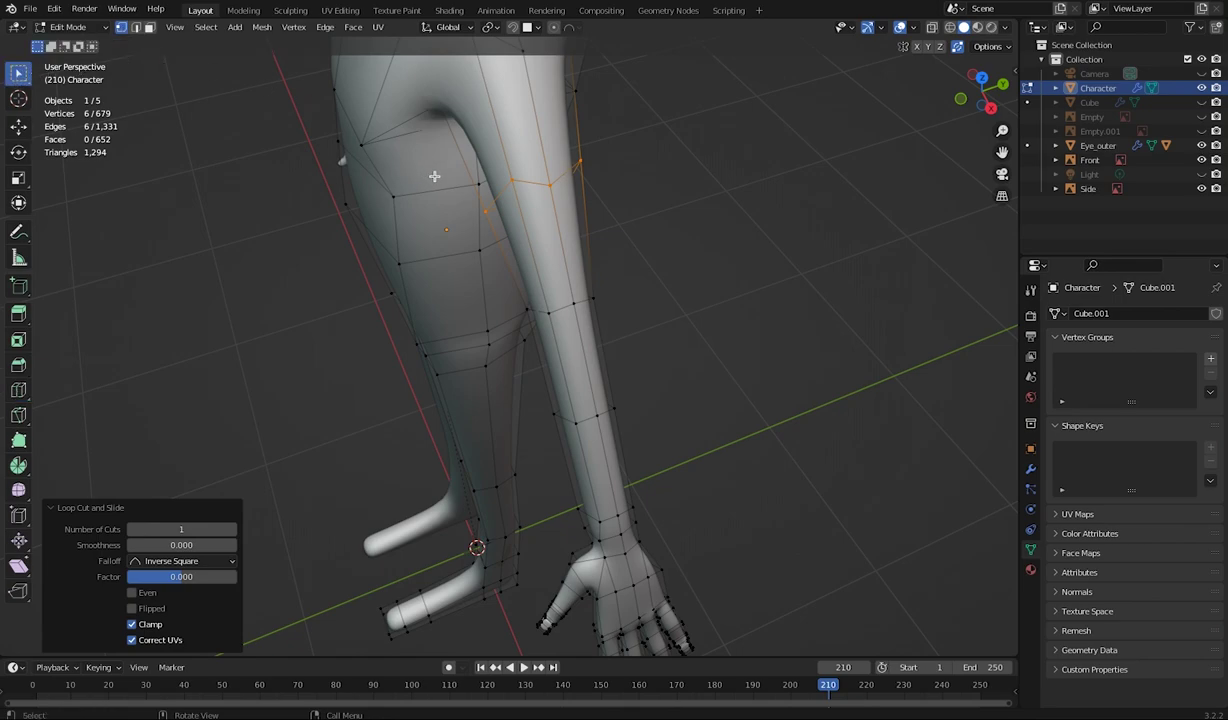
pyautogui.click(510, 178)
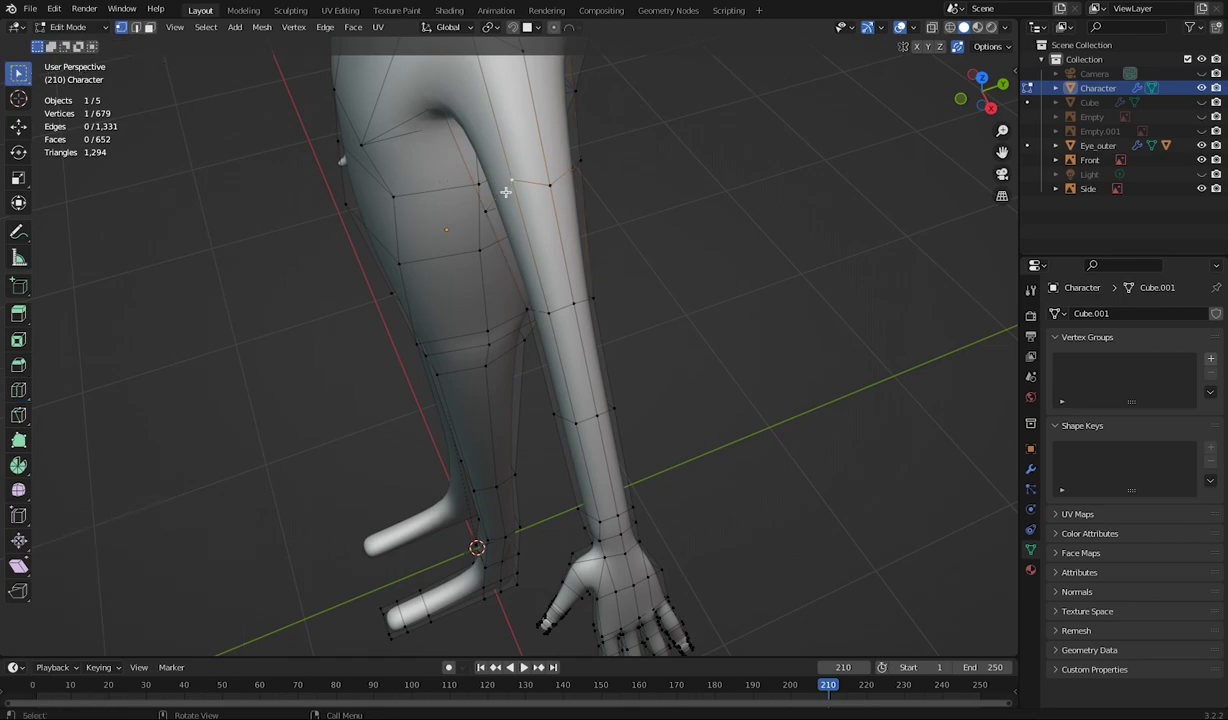
pyautogui.keyDown('alt'); pyautogui.click(493, 222); pyautogui.keyUp('alt')
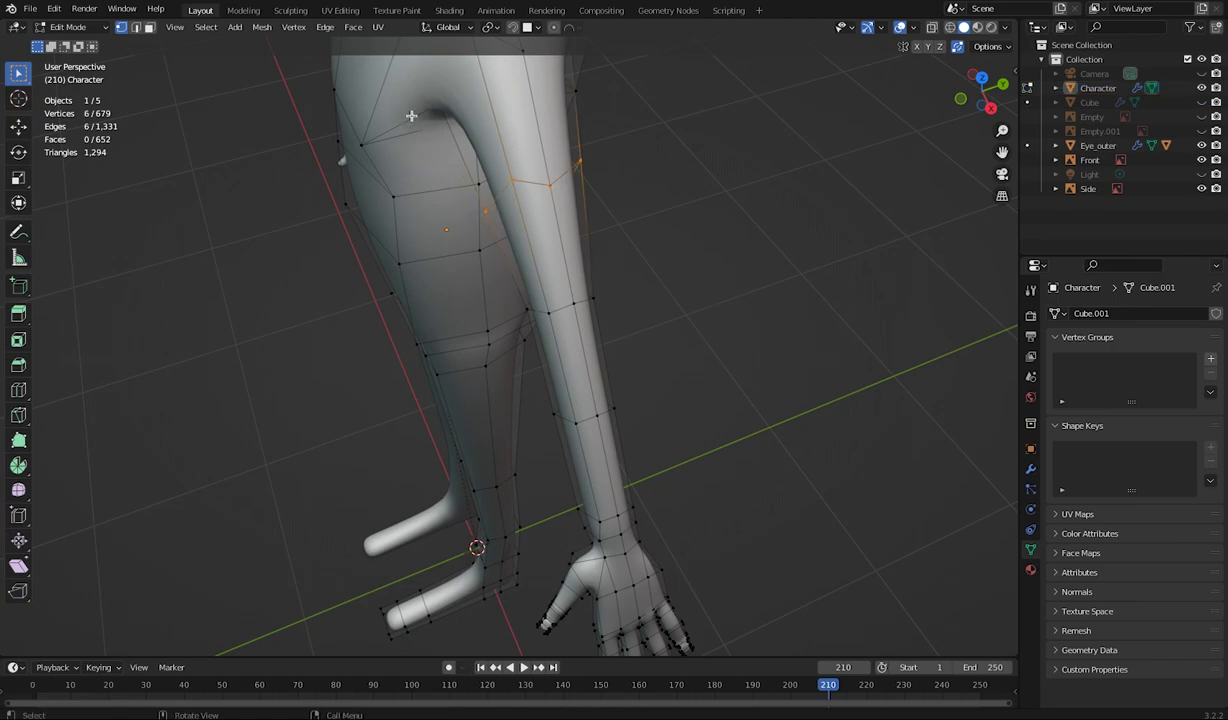
pyautogui.click(261, 31)
pyautogui.moveTo(294, 31)
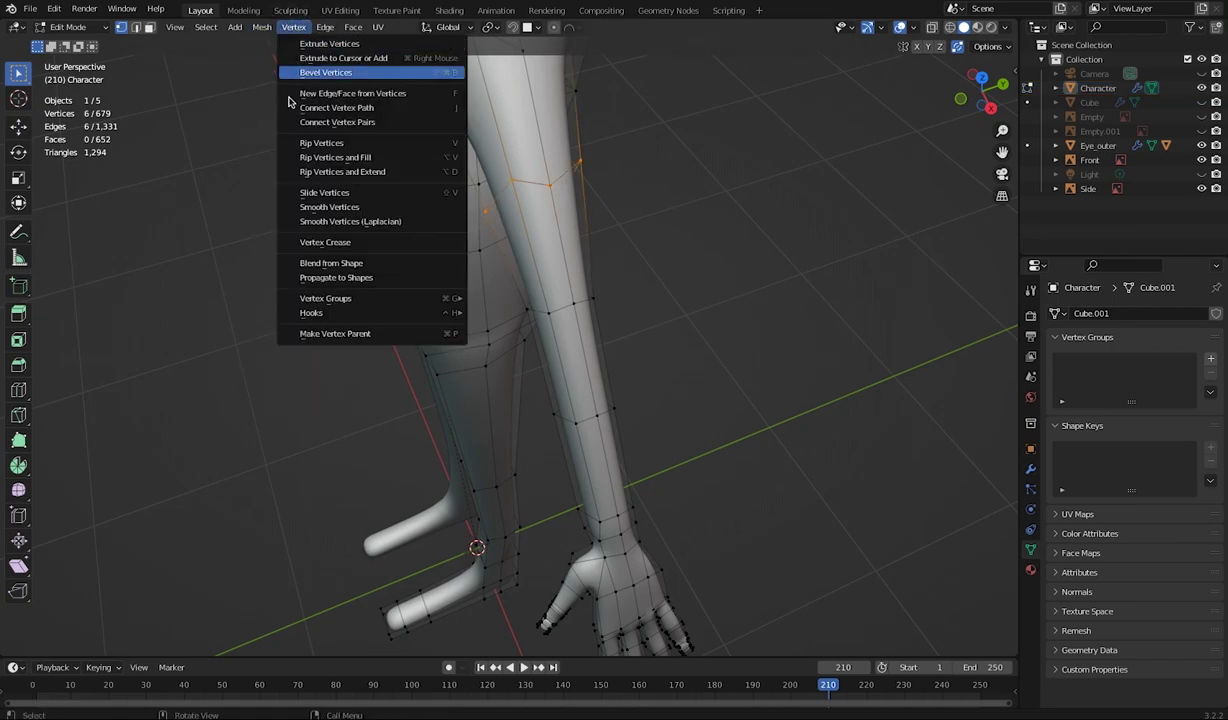
pyautogui.click(316, 207)
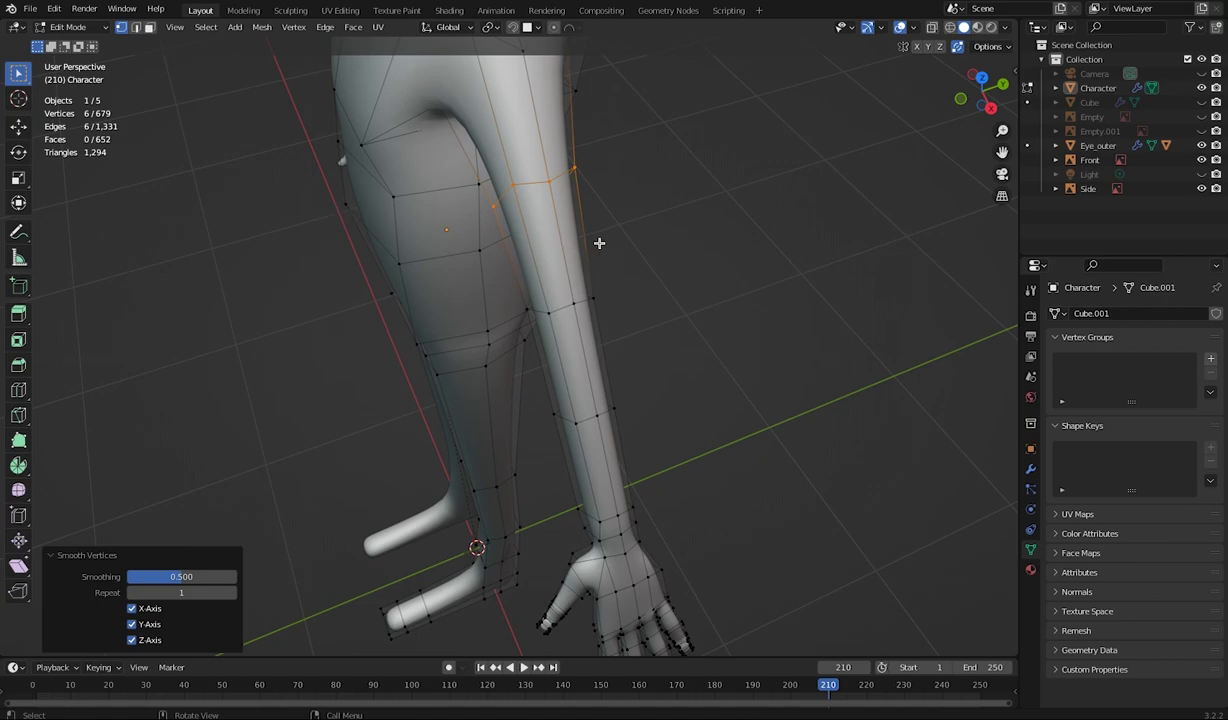
# Set the transform orientation to Normal and move one vertex of the upper-arm loop about -0.020 m along Y
pyautogui.moveTo(603, 241); pyautogui.dragTo(545, 172, button='middle')
pyautogui.click(568, 176)
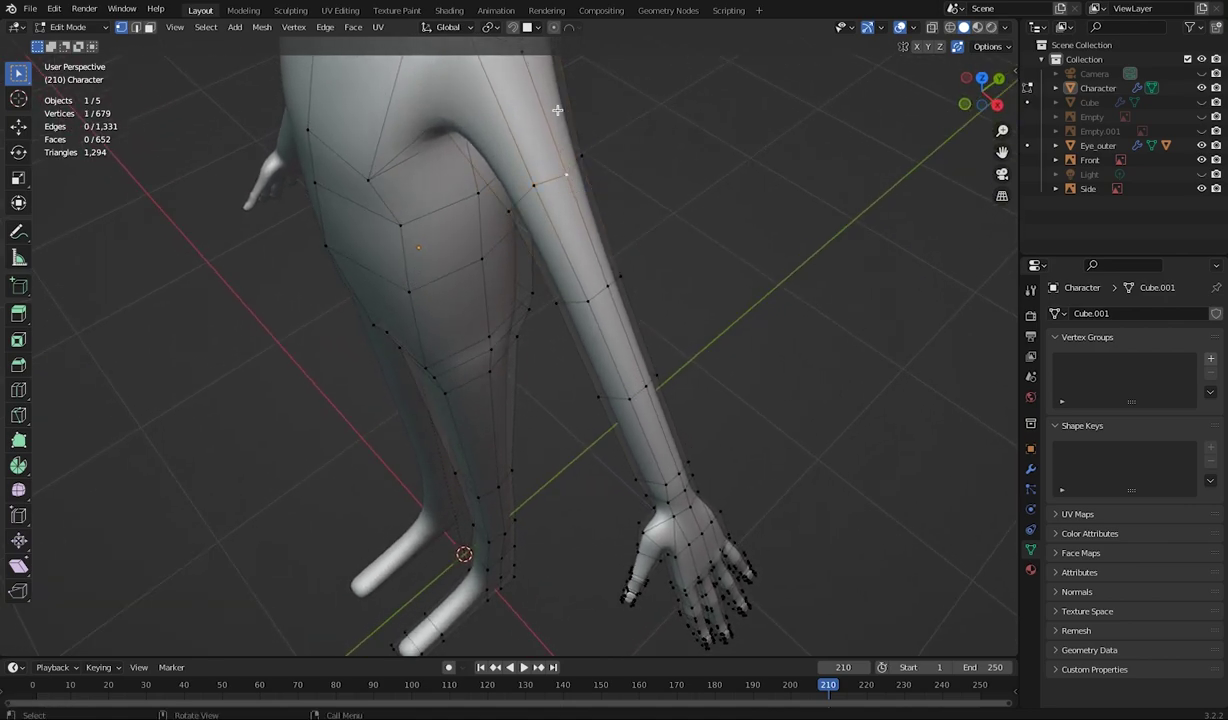
pyautogui.click(448, 28)
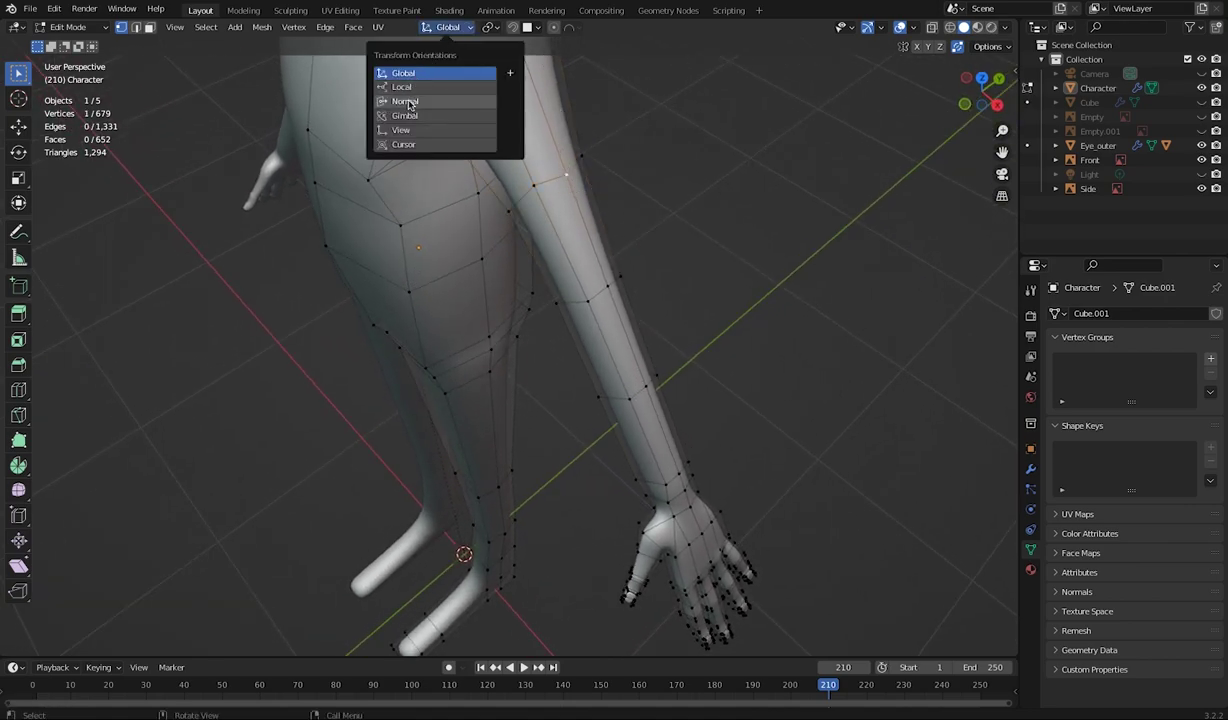
pyautogui.hotkey('shift', 'space')
pyautogui.press('g')
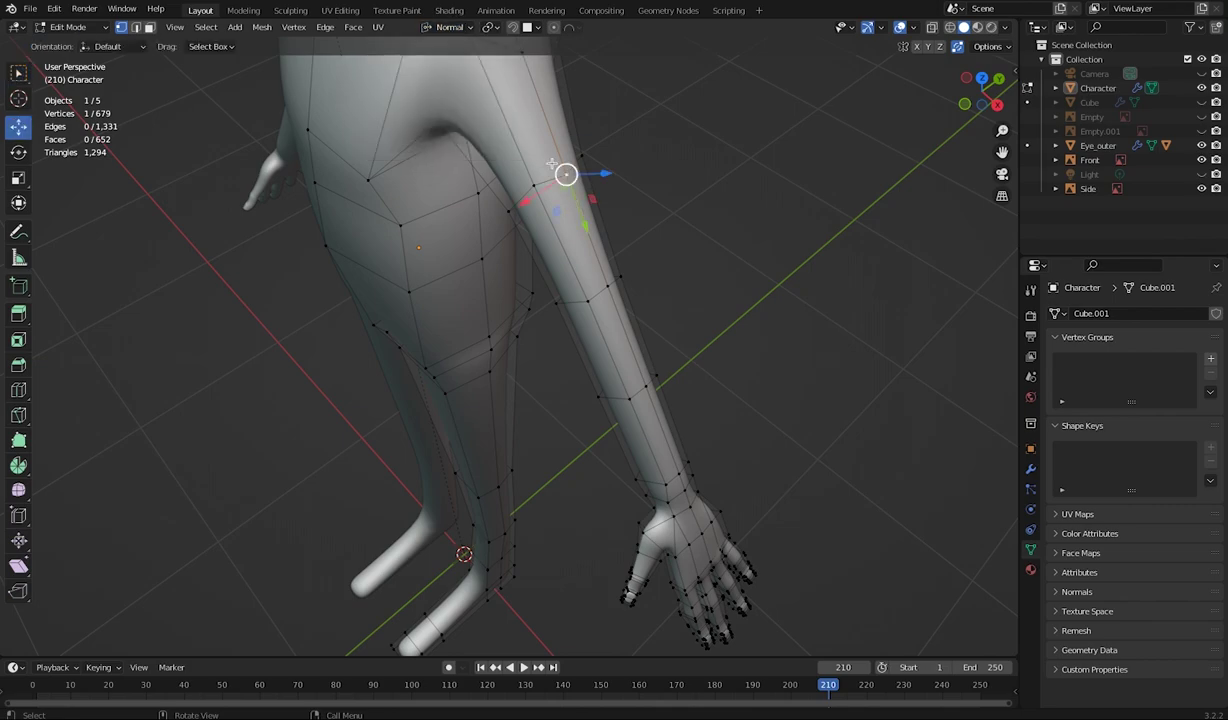
pyautogui.moveTo(589, 228); pyautogui.dragTo(578, 206)
# In the right side view, try to move two lower-back vertices about -0.041 m along the normal Z axis
pyautogui.moveTo(625, 271); pyautogui.dragTo(384, 321, button='middle')
pyautogui.press('KP_3')
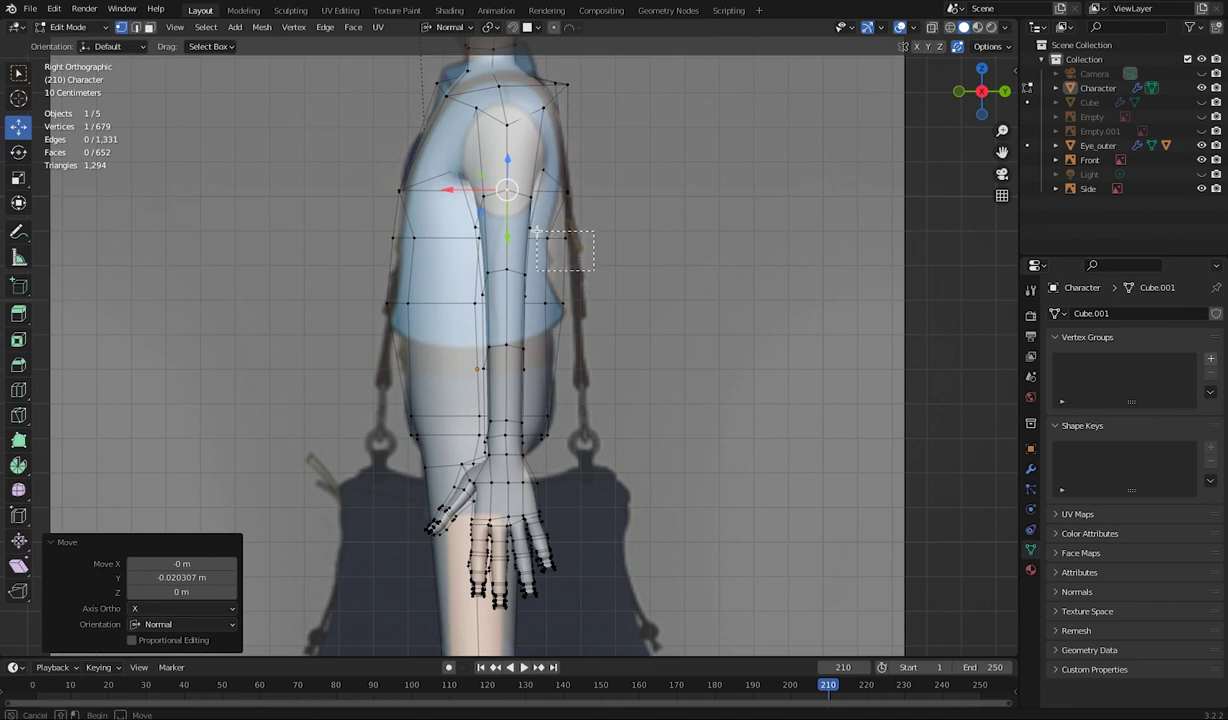
pyautogui.moveTo(536, 231); pyautogui.dragTo(537, 232)
pyautogui.moveTo(611, 239); pyautogui.dragTo(588, 237)
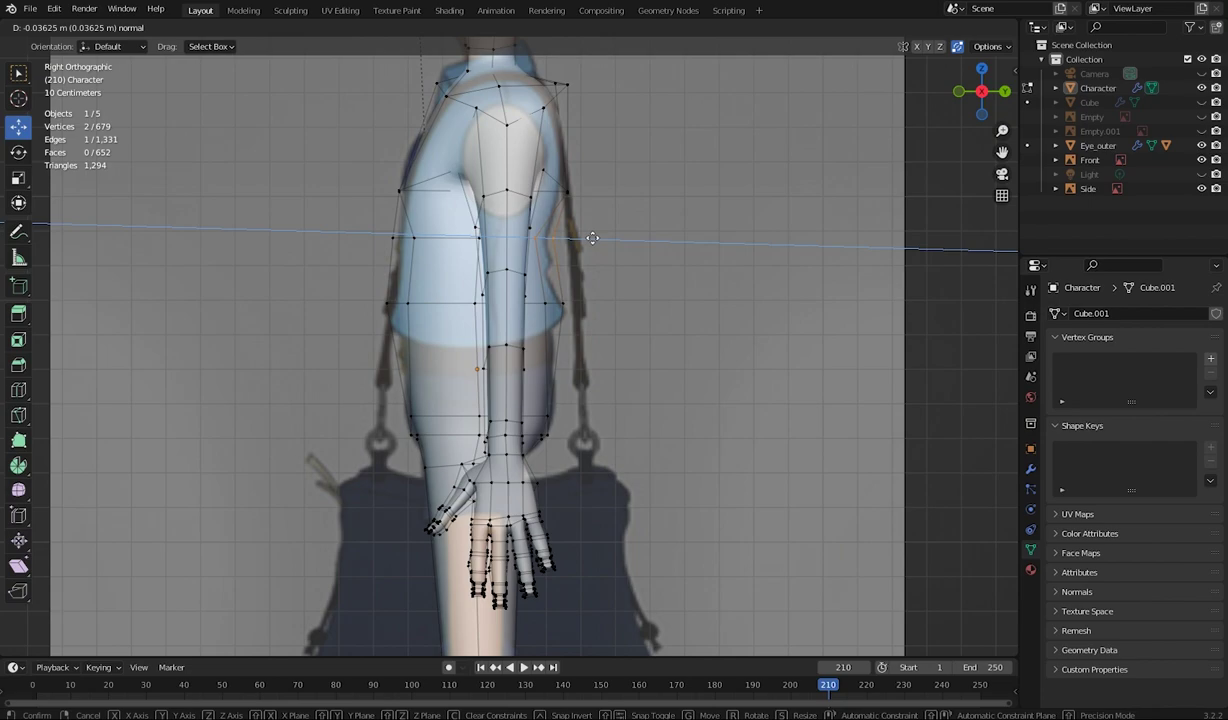
pyautogui.moveTo(592, 238); pyautogui.dragTo(589, 238)
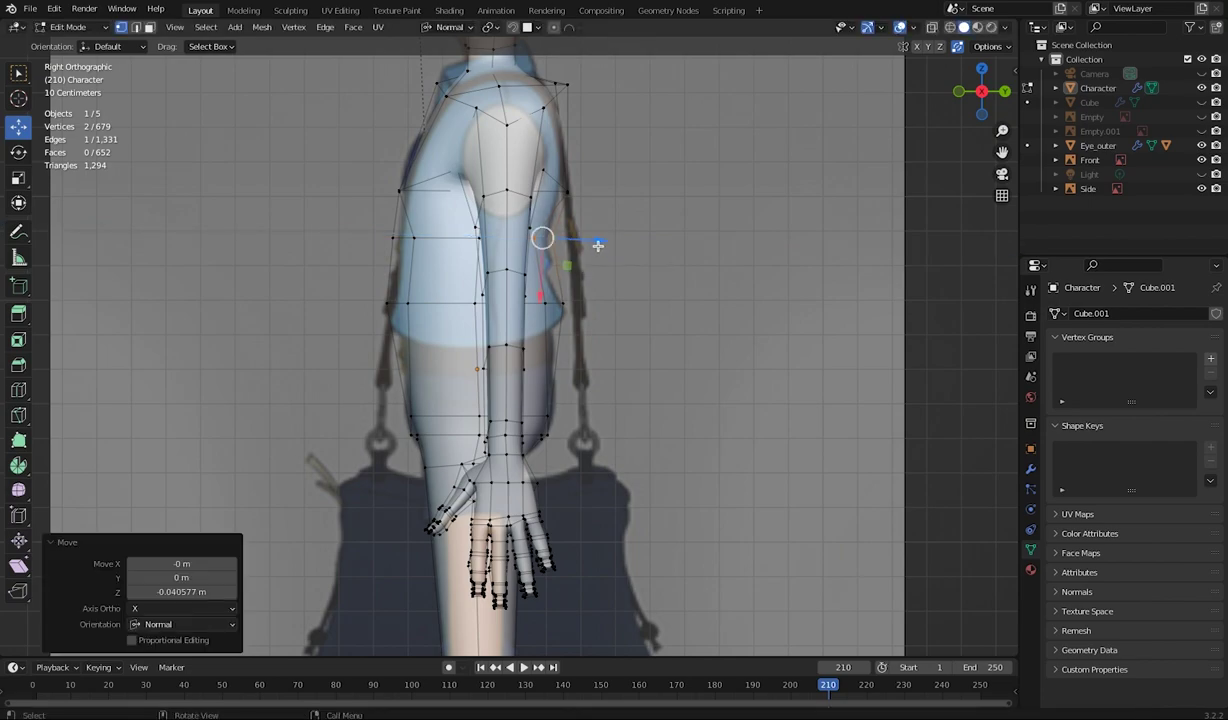
pyautogui.hotkey('ctrl', 'z')
# Select the four lower-back vertices and move them about -0.015 m along the normal Z axis
pyautogui.click(931, 28)
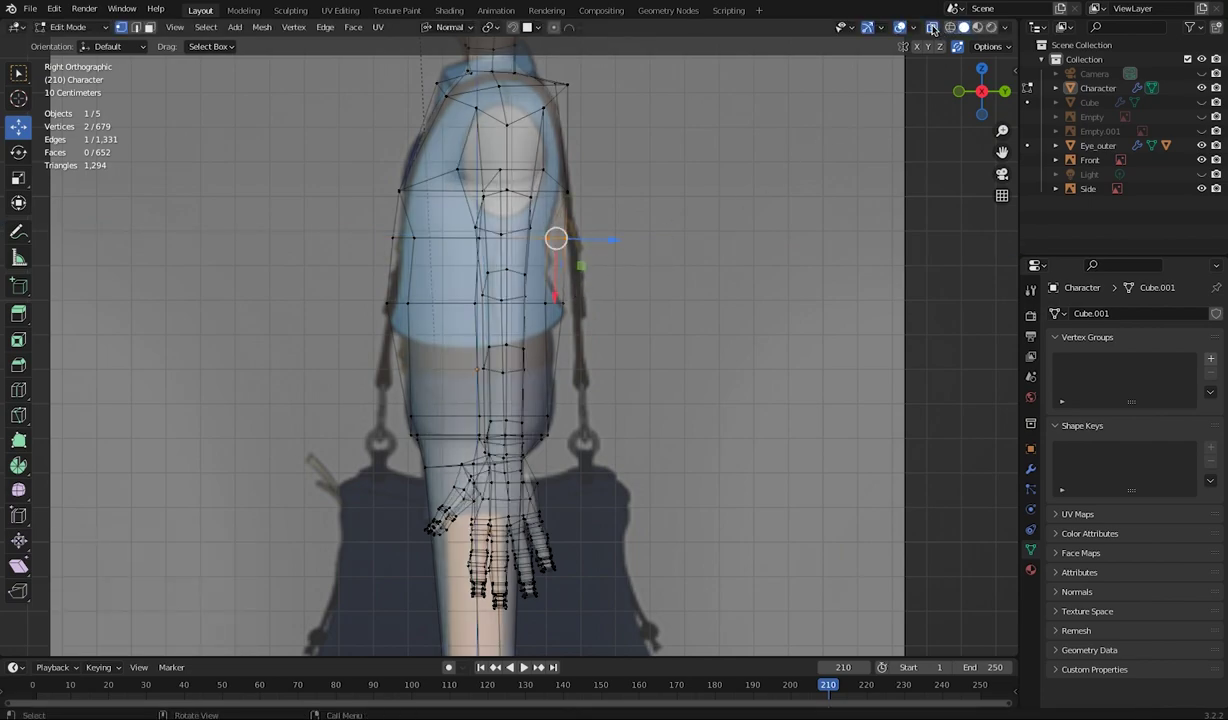
pyautogui.click(932, 29)
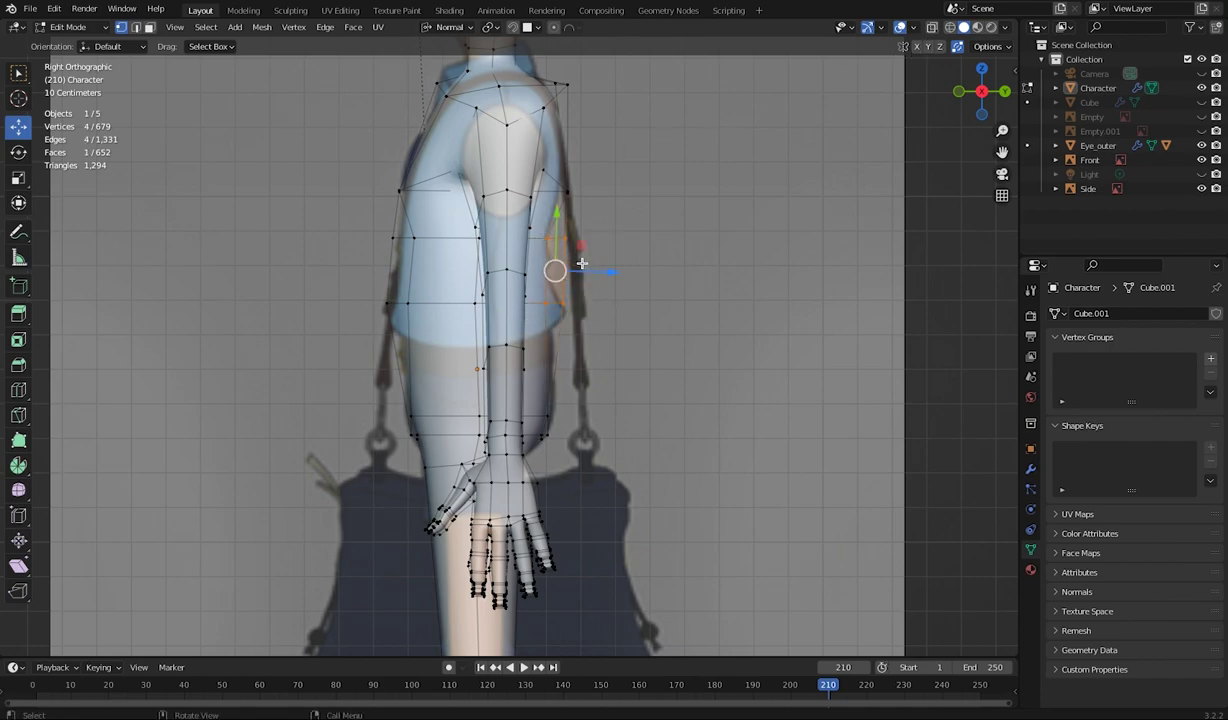
pyautogui.moveTo(604, 274); pyautogui.dragTo(608, 334)
pyautogui.moveTo(608, 334); pyautogui.dragTo(649, 348, button='middle')
pyautogui.press('KP_3')
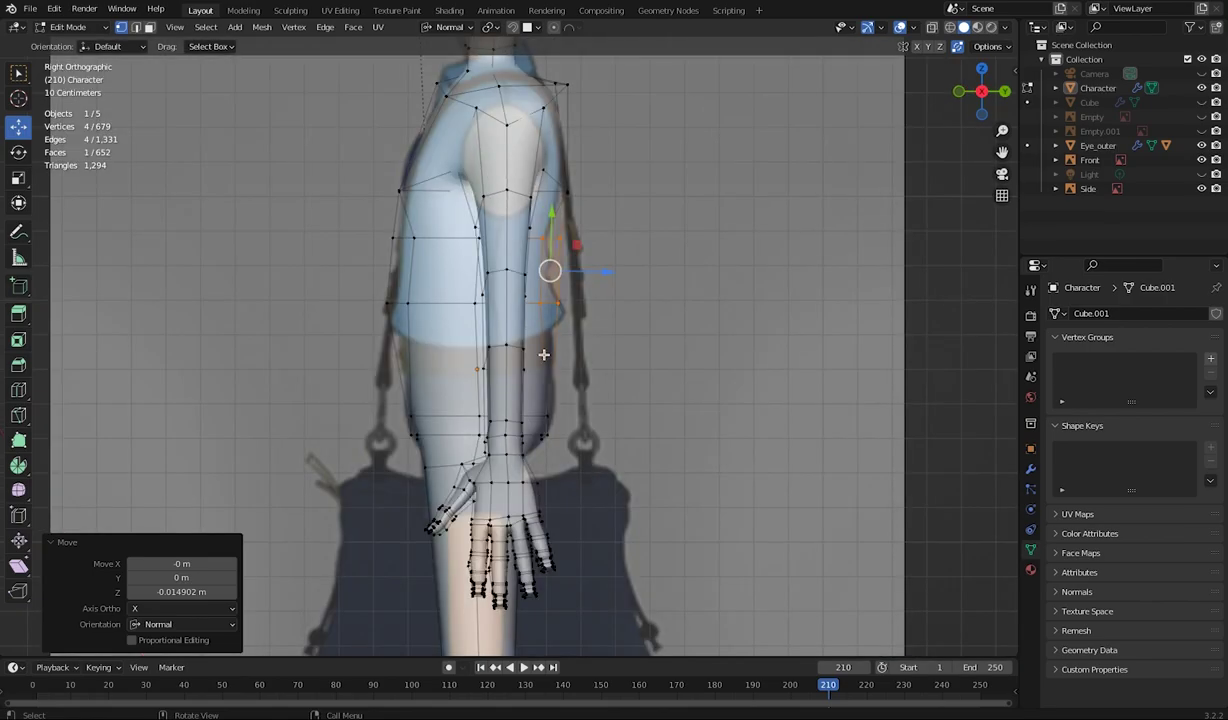
# Add a centred edge loop across the lower abdomen between the waist and the crotch
pyautogui.moveTo(380, 338); pyautogui.dragTo(83, 248, button='middle')
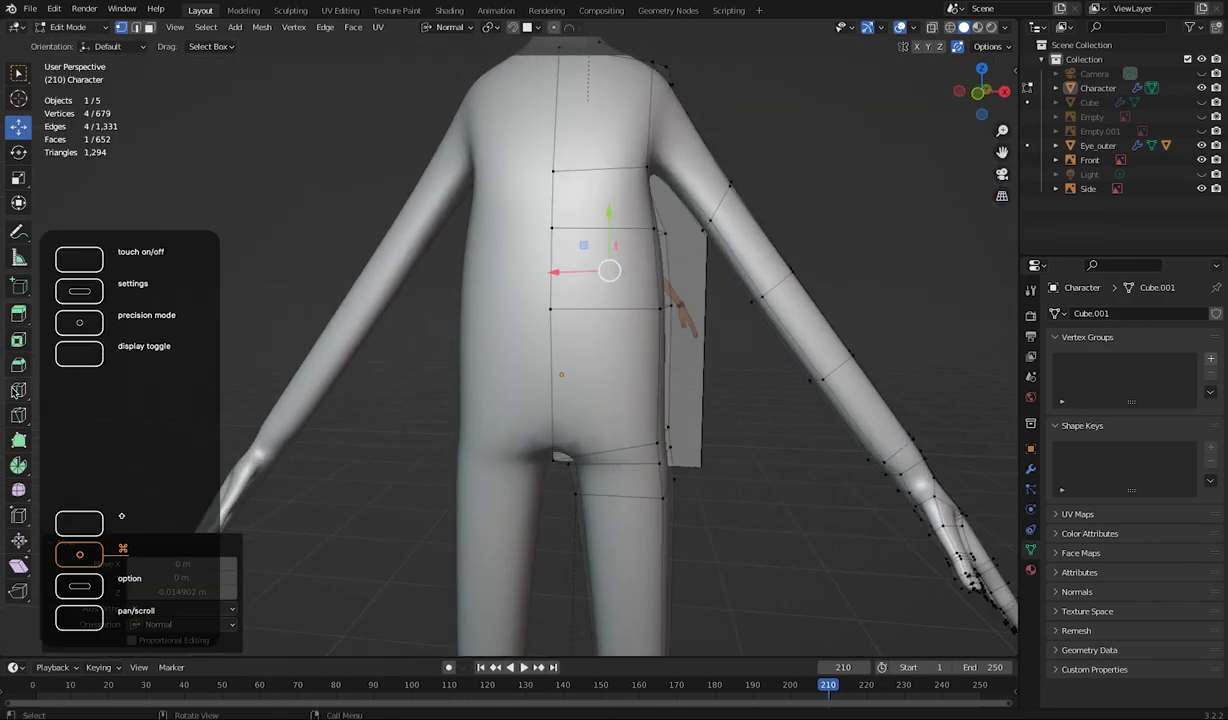
pyautogui.click(18, 389)
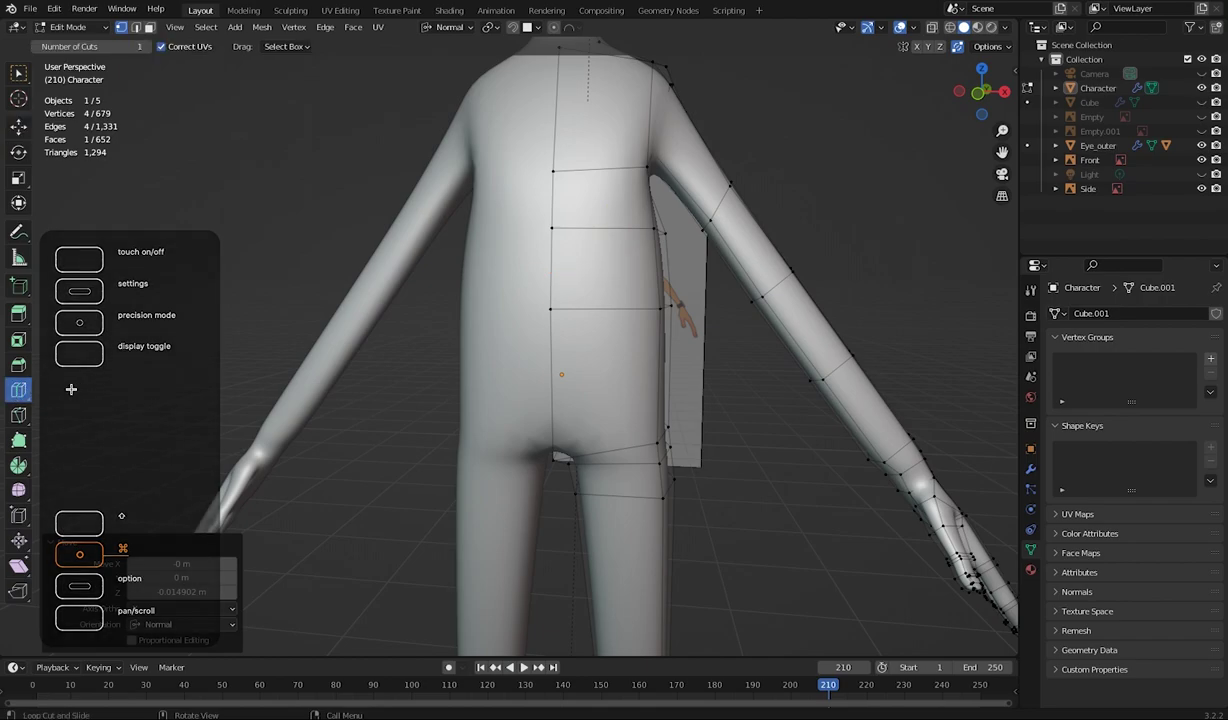
pyautogui.click(590, 380)
pyautogui.moveTo(584, 386); pyautogui.dragTo(538, 405, button='middle')
# Add five edge loops along the leg, sliding the last one to a factor of -0.538
pyautogui.moveTo(657, 505); pyautogui.dragTo(603, 284, button='middle')
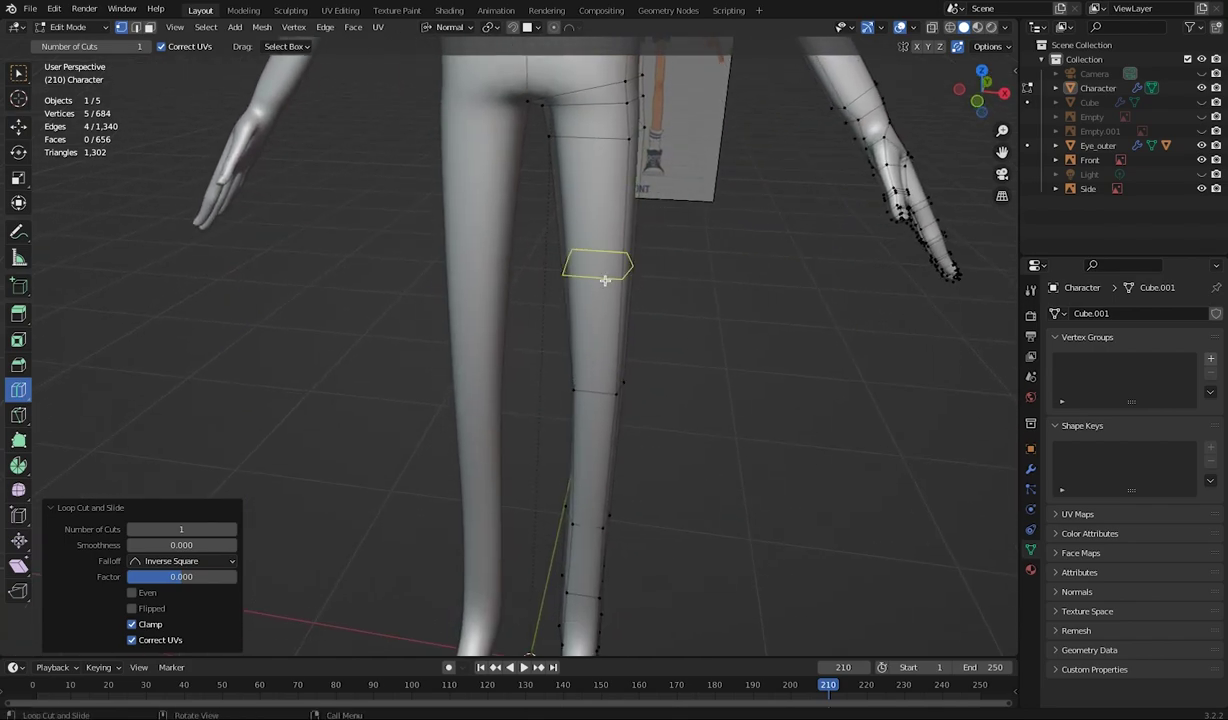
pyautogui.moveTo(612, 375)
pyautogui.mouseDown(button='middle')
pyautogui.moveTo(619, 340)
pyautogui.moveTo(581, 578)
pyautogui.moveTo(597, 307)
pyautogui.moveTo(439, 403)
pyautogui.moveTo(436, 496)
pyautogui.moveTo(619, 364)
pyautogui.mouseUp(button='middle')
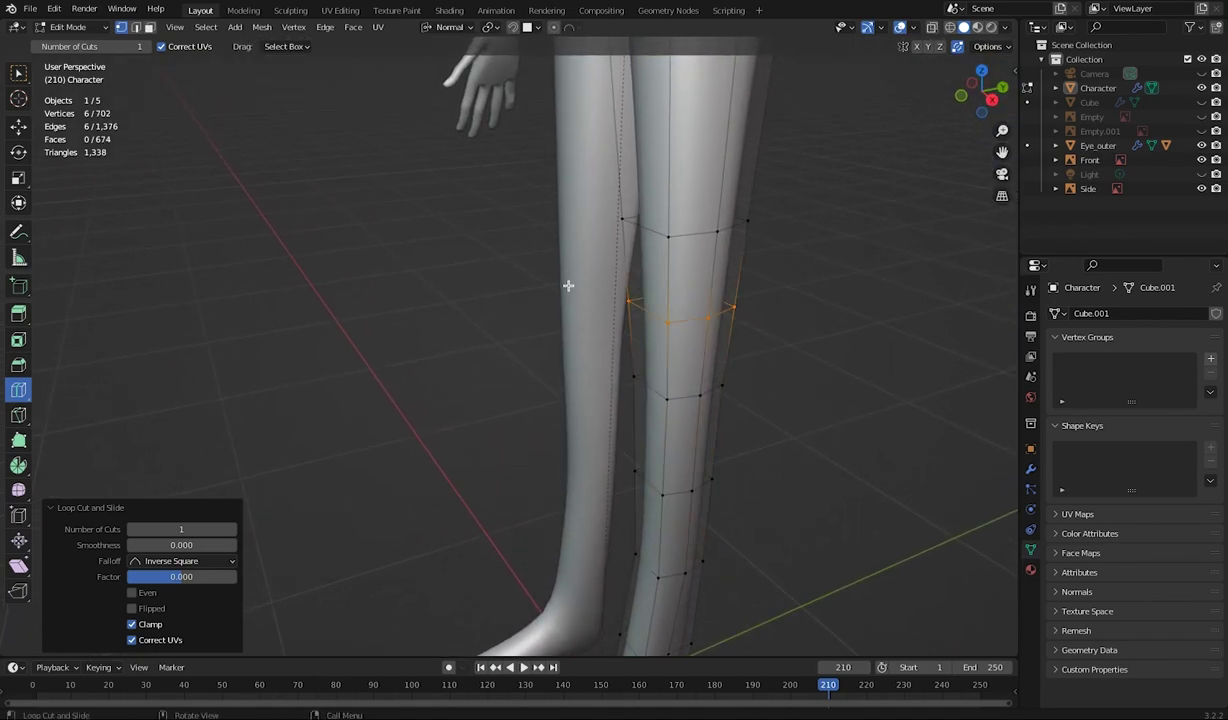
pyautogui.moveTo(567, 291); pyautogui.dragTo(631, 340, button='middle')
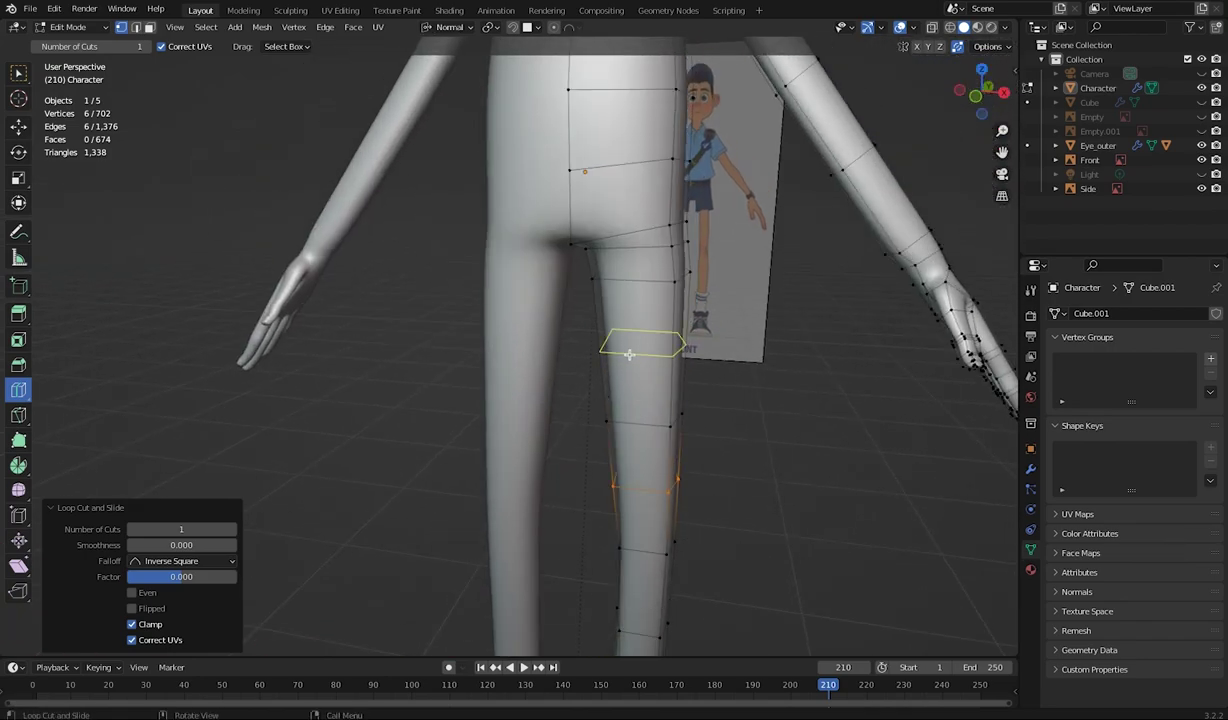
pyautogui.moveTo(571, 482); pyautogui.dragTo(617, 398, button='middle')
pyautogui.moveTo(633, 410); pyautogui.dragTo(610, 424)
pyautogui.moveTo(610, 424); pyautogui.dragTo(443, 429, button='middle')
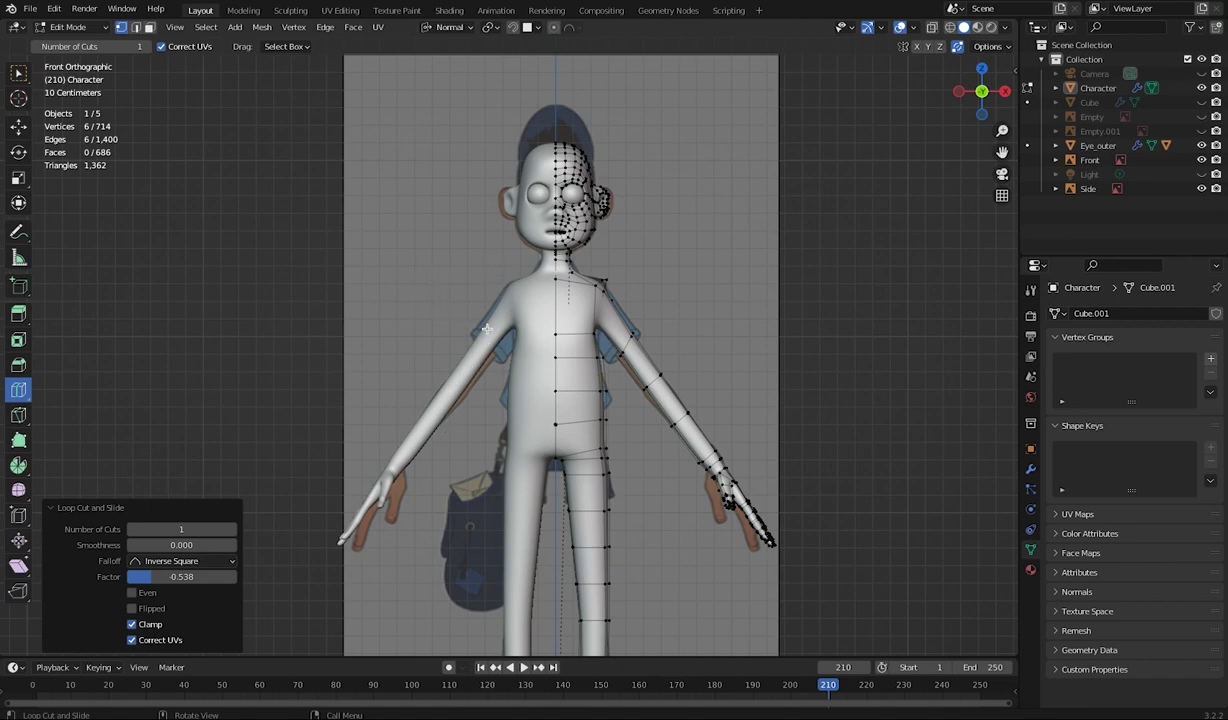
# Select the rear shoulder vertex, set the orientation to Global and move it about -0.049 m along X
pyautogui.moveTo(489, 329); pyautogui.dragTo(356, 400, button='middle')
pyautogui.scroll(5, 359, 365)
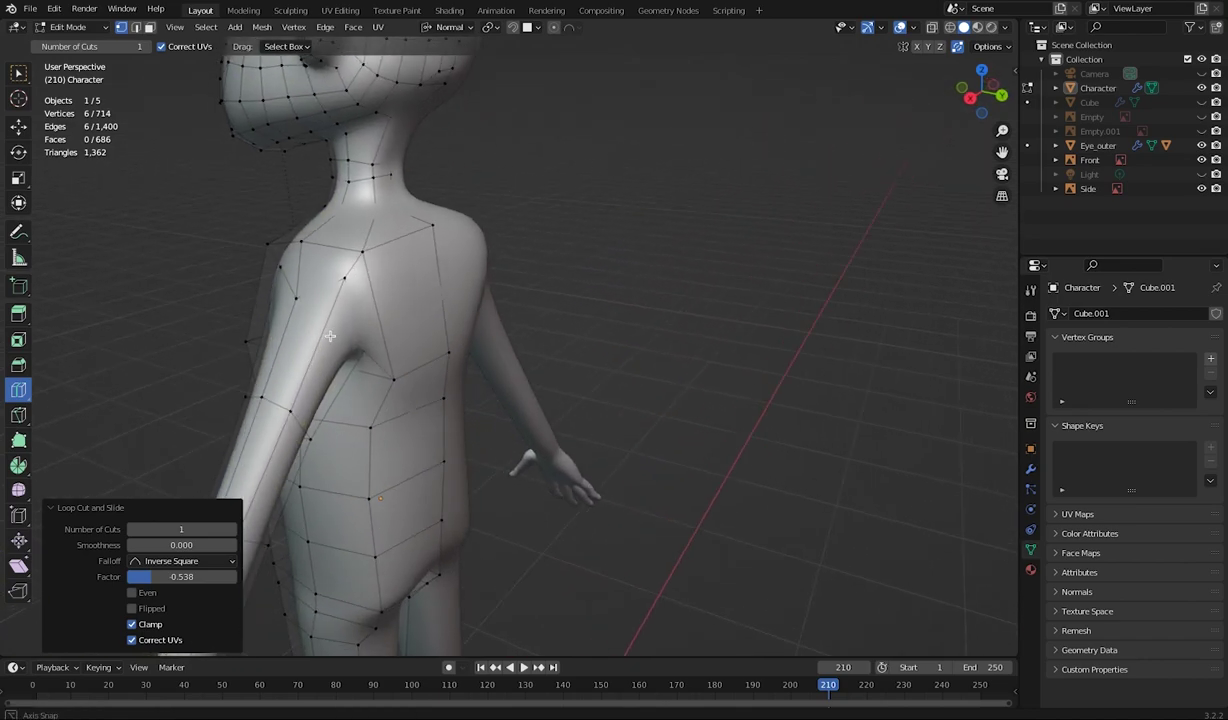
pyautogui.moveTo(328, 335); pyautogui.dragTo(288, 352, button='middle')
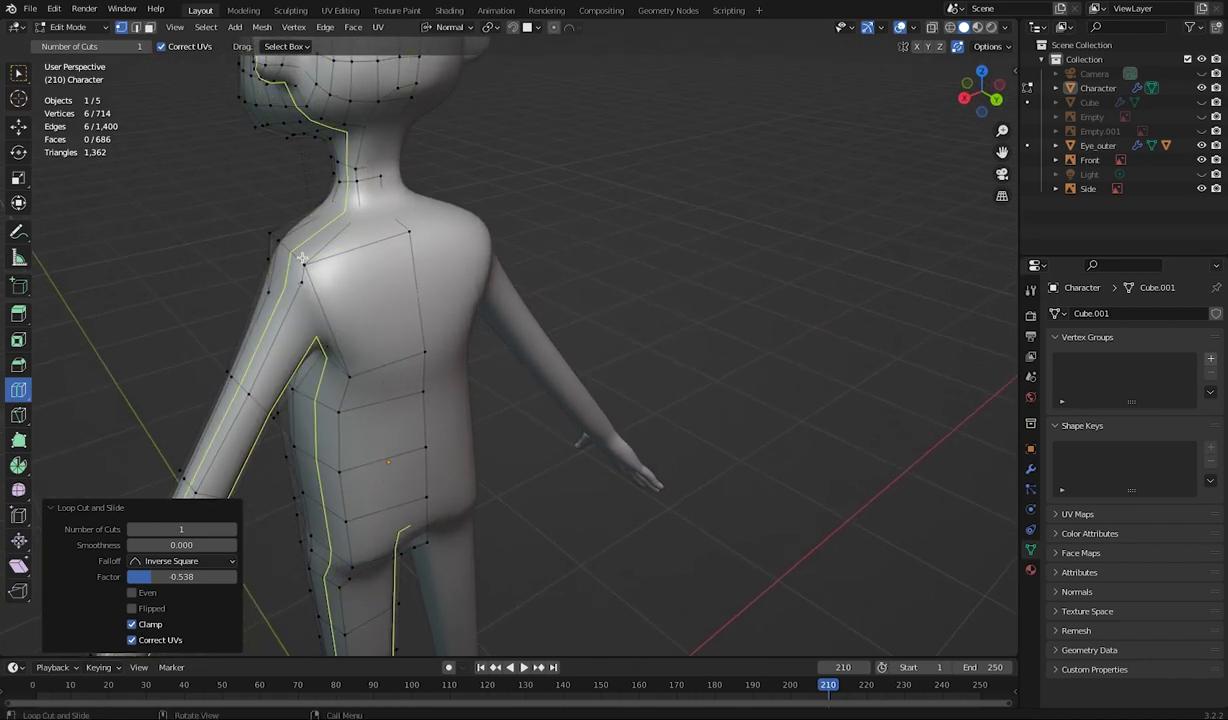
pyautogui.click(18, 74)
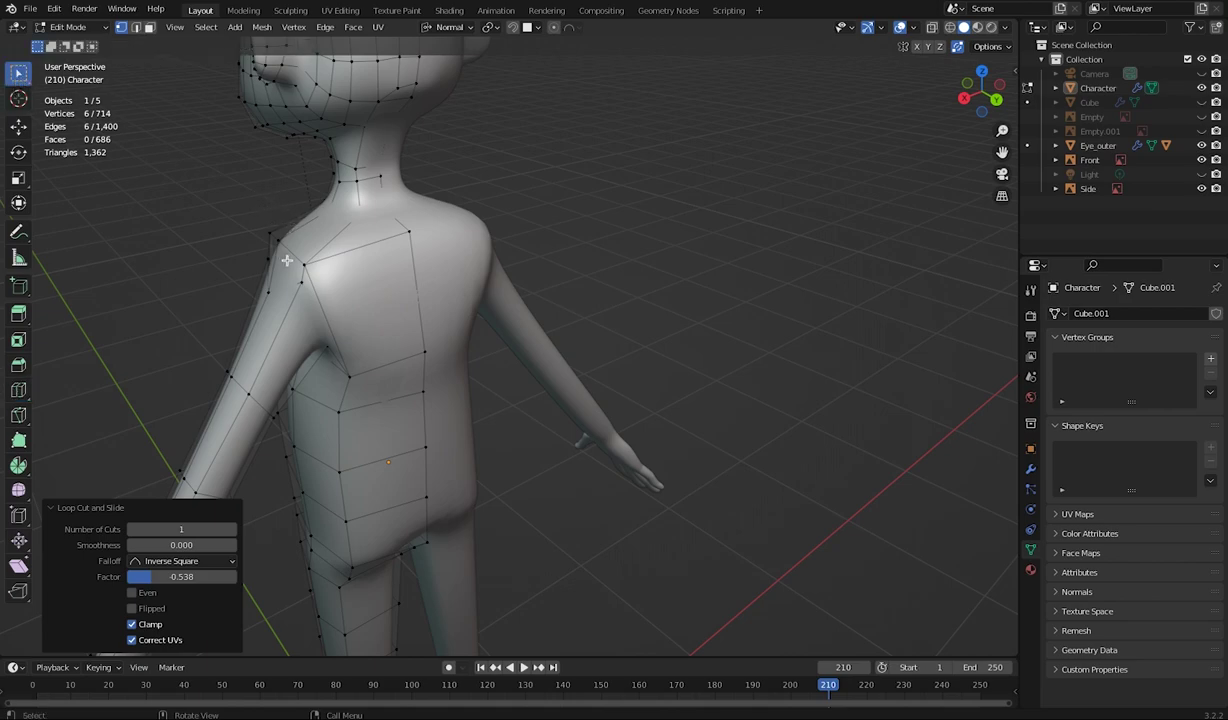
pyautogui.click(303, 264)
pyautogui.hotkey('shift', 'space')
pyautogui.press('g')
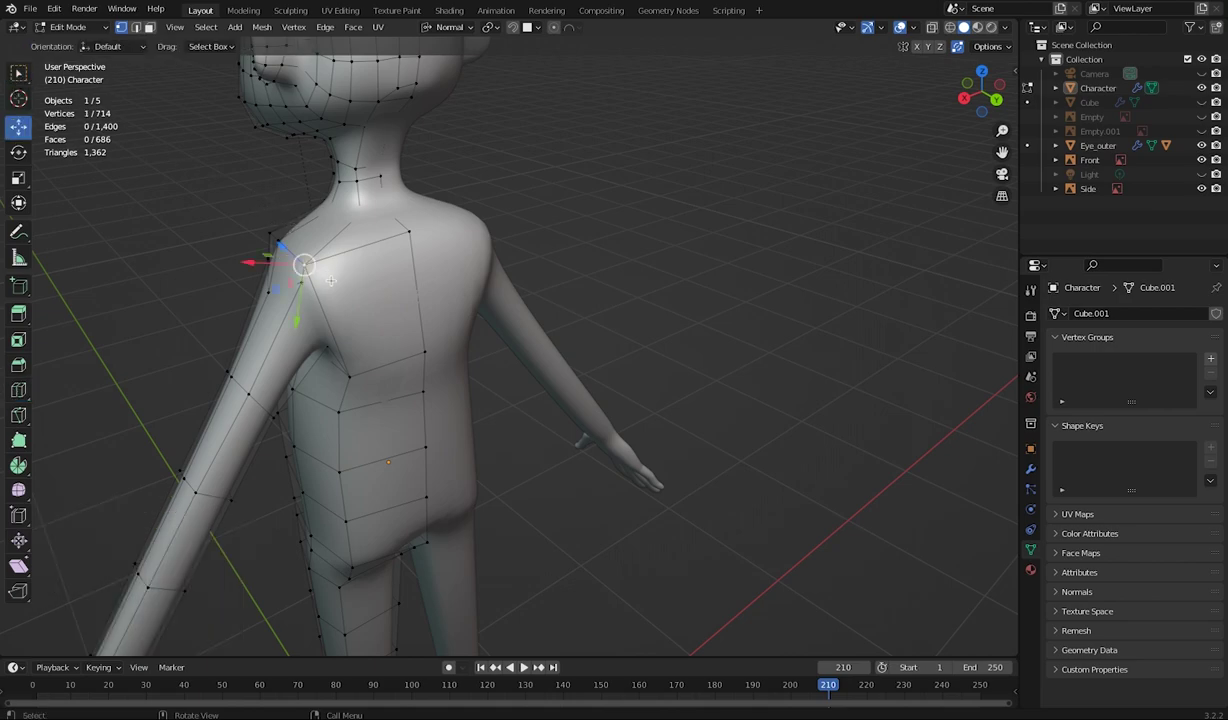
pyautogui.moveTo(278, 335); pyautogui.dragTo(200, 329, button='middle')
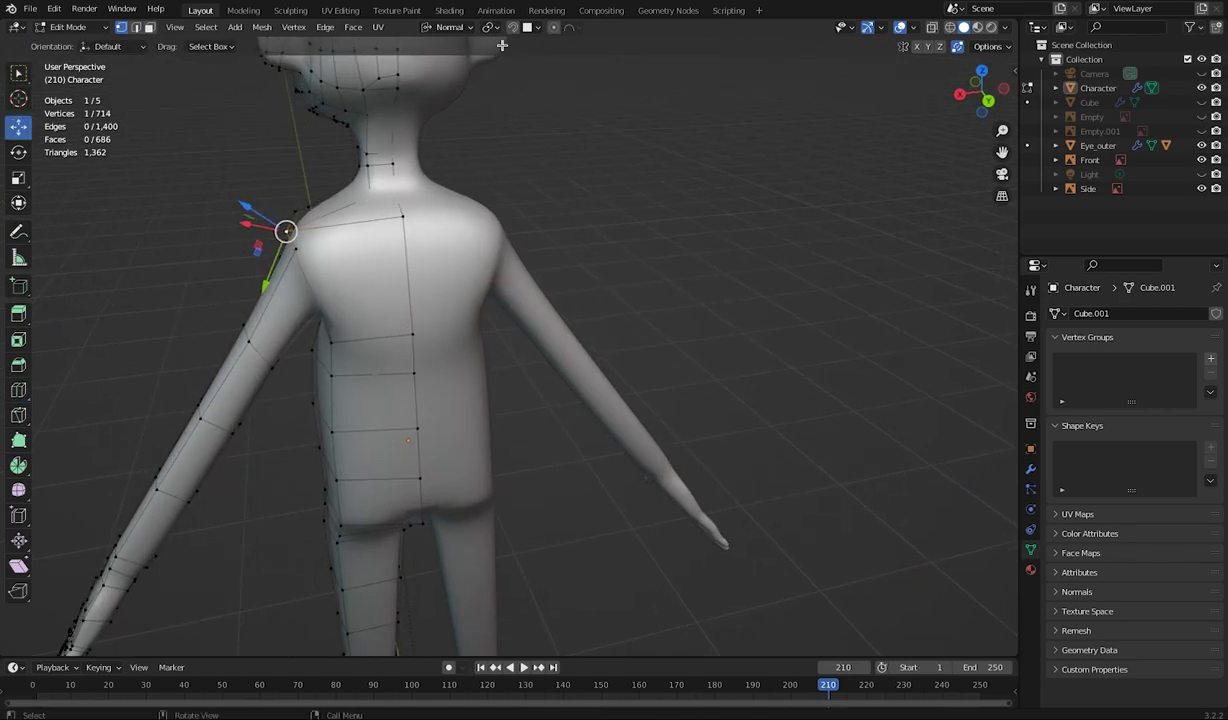
pyautogui.click(449, 28)
pyautogui.click(405, 73)
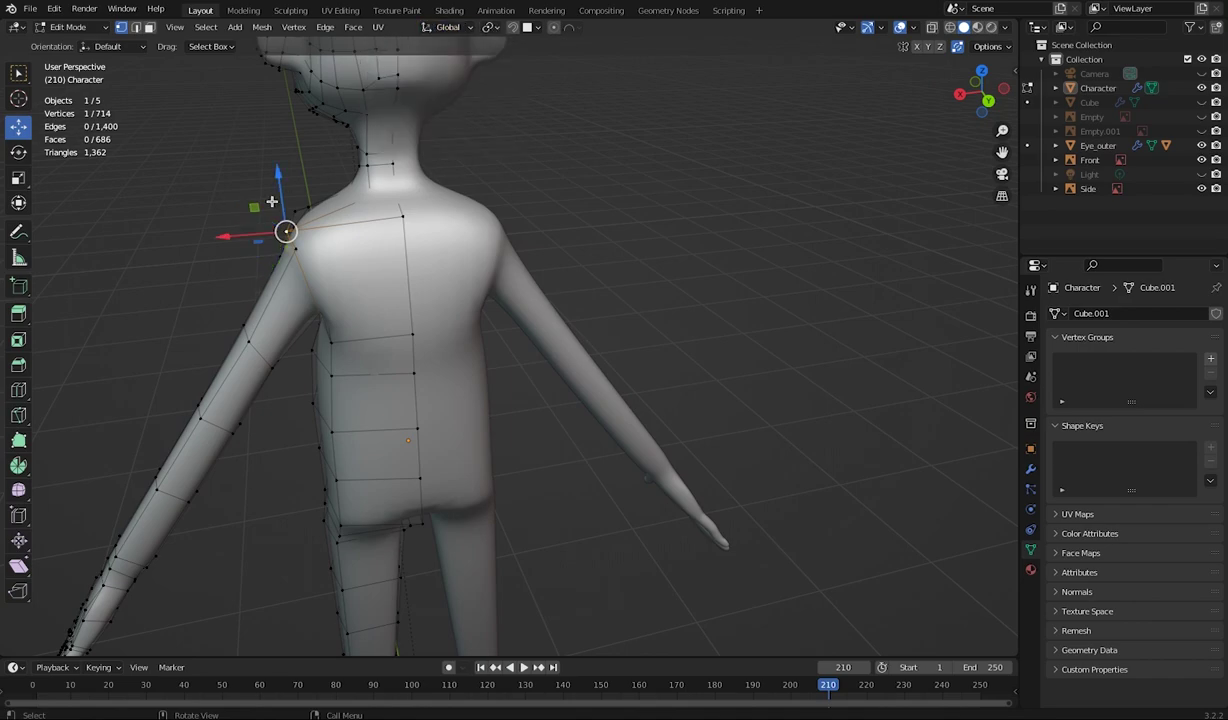
pyautogui.moveTo(221, 238); pyautogui.dragTo(249, 239)
# Move the three outer back vertices between the waist and hips inward along X, the lowest by about 0.033 m
pyautogui.moveTo(362, 262); pyautogui.dragTo(350, 225, button='middle')
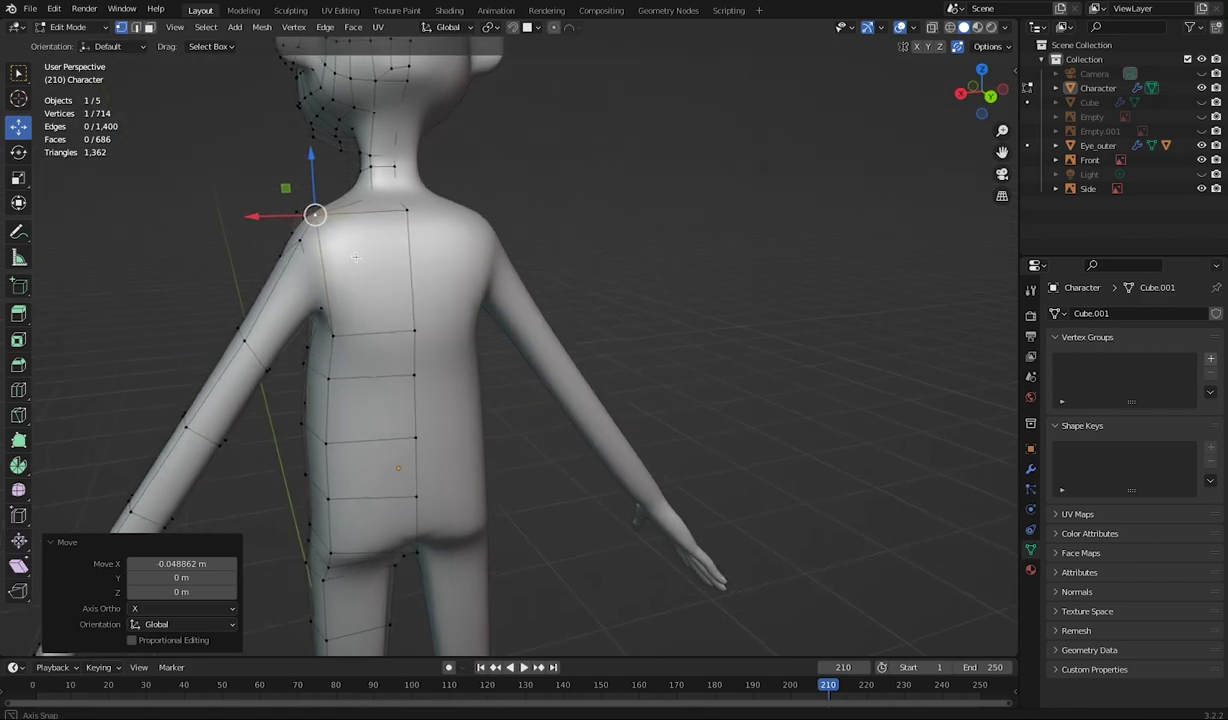
pyautogui.click(301, 369)
pyautogui.moveTo(247, 370); pyautogui.dragTo(305, 410)
pyautogui.click(326, 380)
pyautogui.click(326, 443)
pyautogui.moveTo(270, 452); pyautogui.dragTo(274, 449)
pyautogui.click(326, 499)
pyautogui.moveTo(268, 506); pyautogui.dragTo(285, 513)
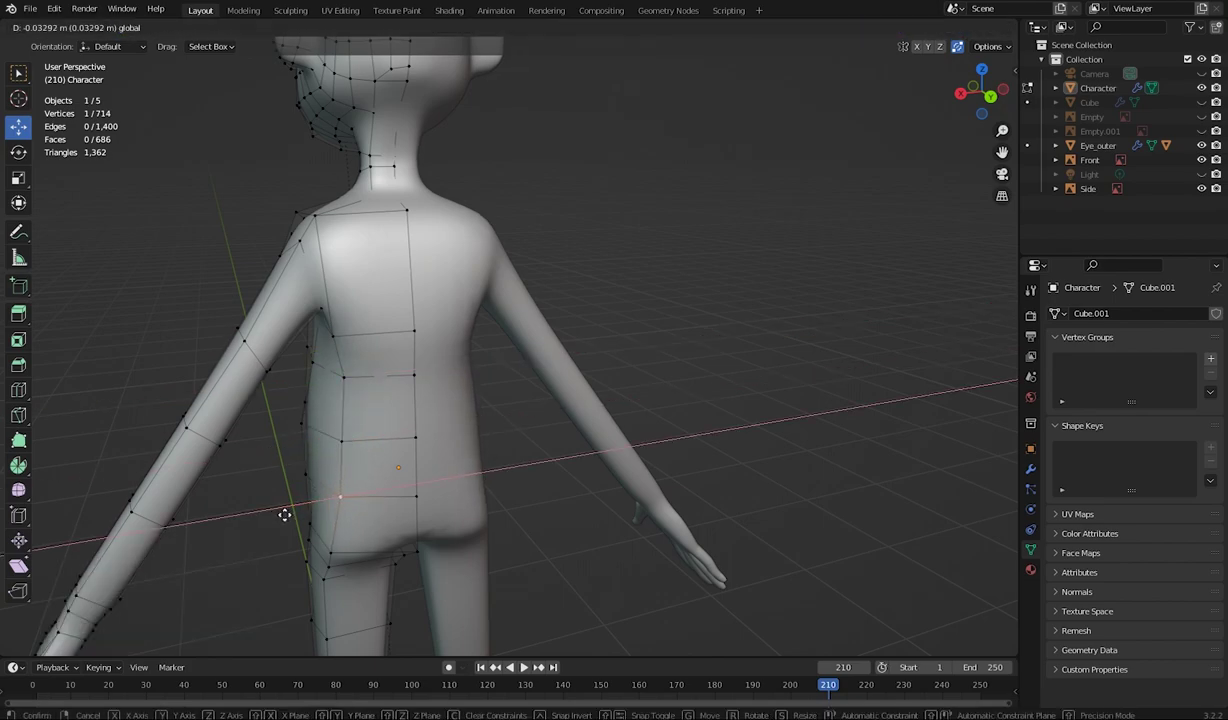
pyautogui.click(283, 512)
# Select the rear centre vertex at the crotch and move it along Z
pyautogui.moveTo(283, 512); pyautogui.dragTo(498, 195, button='middle')
pyautogui.moveTo(446, 286); pyautogui.dragTo(452, 302, button='middle')
pyautogui.click(475, 307)
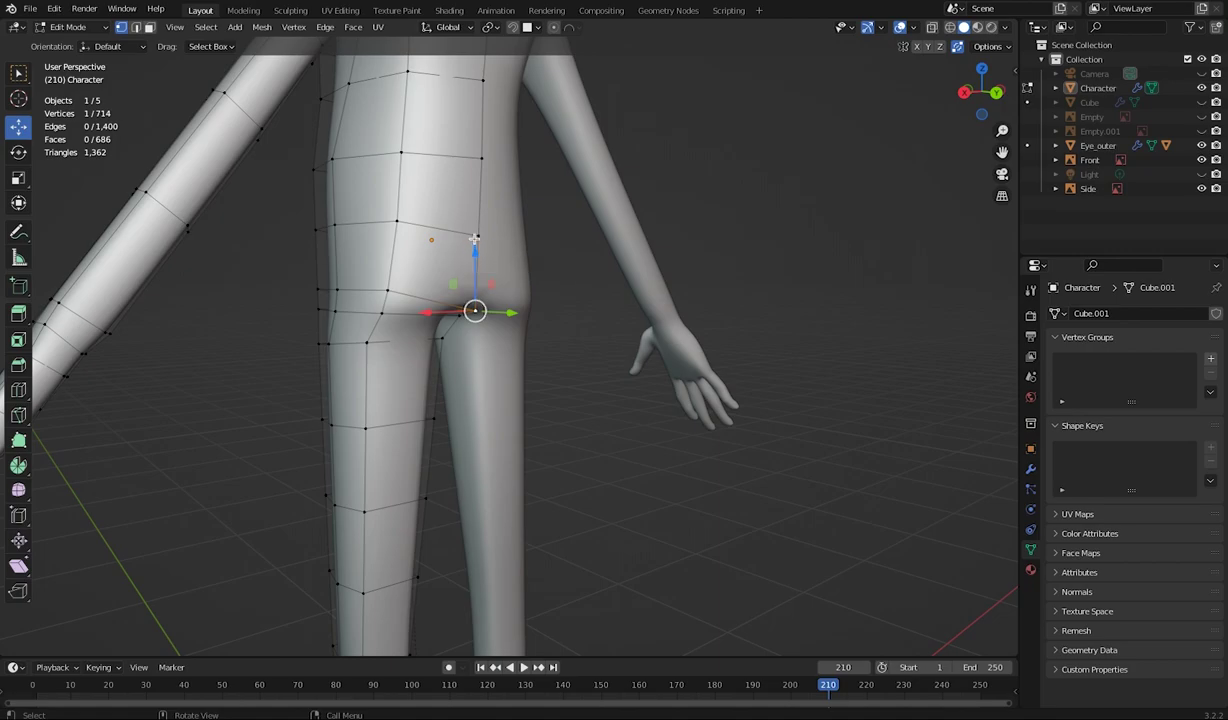
pyautogui.press('g')
pyautogui.press('z')
pyautogui.click(470, 228)
# Select the vertex on the outer side of the hip and move it up about 0.008 m along Z
pyautogui.moveTo(470, 228); pyautogui.dragTo(661, 296, button='middle')
pyautogui.click(657, 300)
pyautogui.press('g')
pyautogui.press('z')
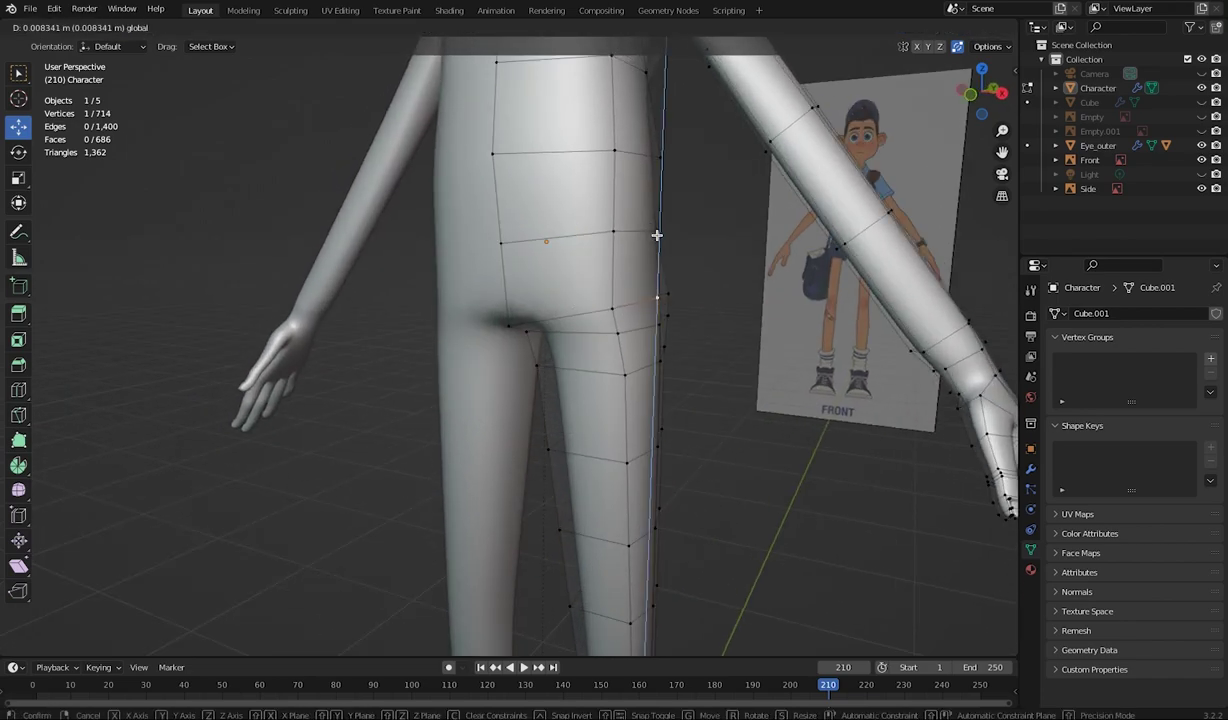
pyautogui.click(657, 240)
# Move the front hip vertex and the vertex directly above it inward along X
pyautogui.moveTo(657, 240); pyautogui.dragTo(683, 258, button='middle')
pyautogui.click(685, 326)
pyautogui.press('g')
pyautogui.press('x')
pyautogui.click(628, 292)
pyautogui.click(691, 239)
pyautogui.moveTo(750, 237); pyautogui.dragTo(735, 237)
# Move the front waist vertex inward by about 0.028 m along X
pyautogui.moveTo(718, 190); pyautogui.dragTo(633, 199, button='middle')
pyautogui.click(634, 199)
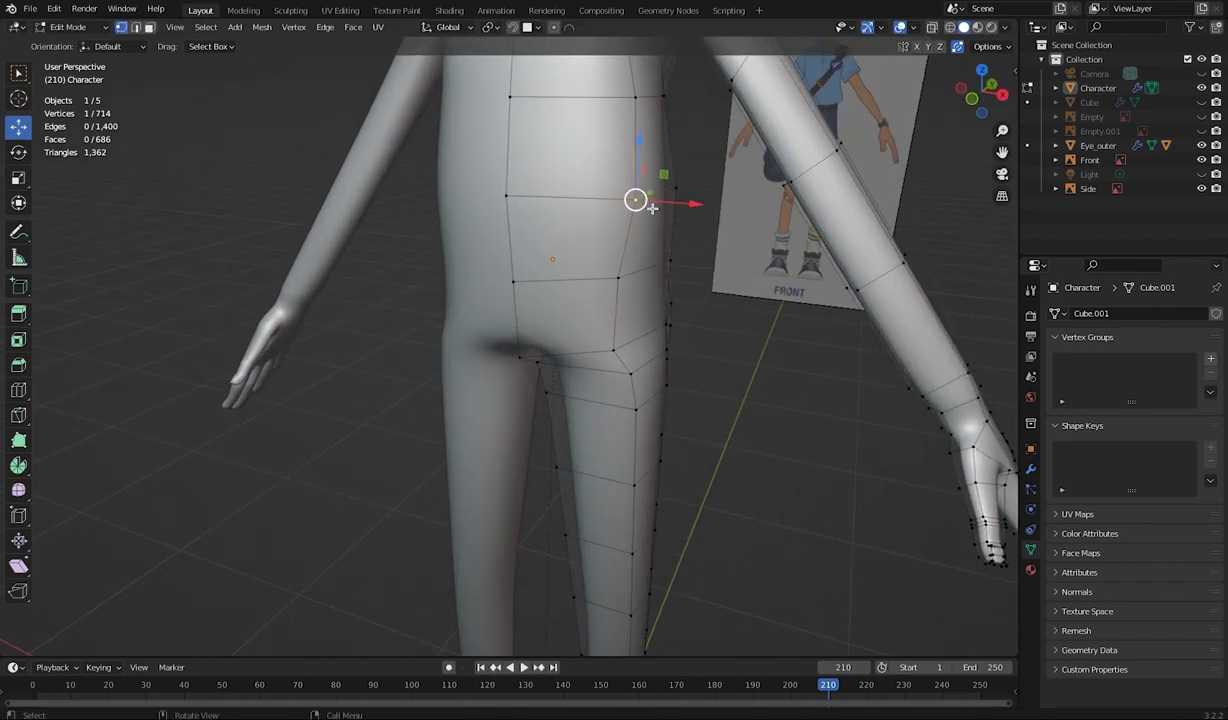
pyautogui.moveTo(695, 203); pyautogui.dragTo(681, 202)
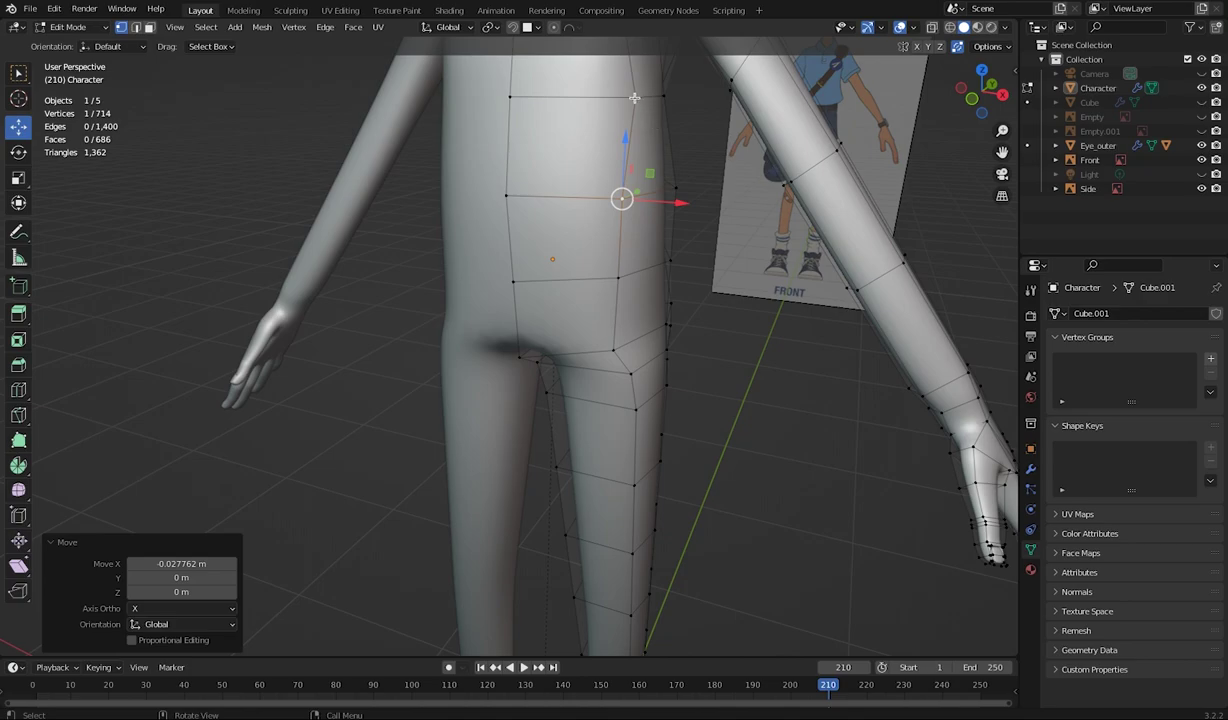
# Move the front torso vertex above the waist and the chest vertex above it inward along X, the chest one by about 0.012 m
pyautogui.click(633, 97)
pyautogui.moveTo(688, 98); pyautogui.dragTo(660, 97)
pyautogui.moveTo(660, 97); pyautogui.dragTo(611, 135, button='middle')
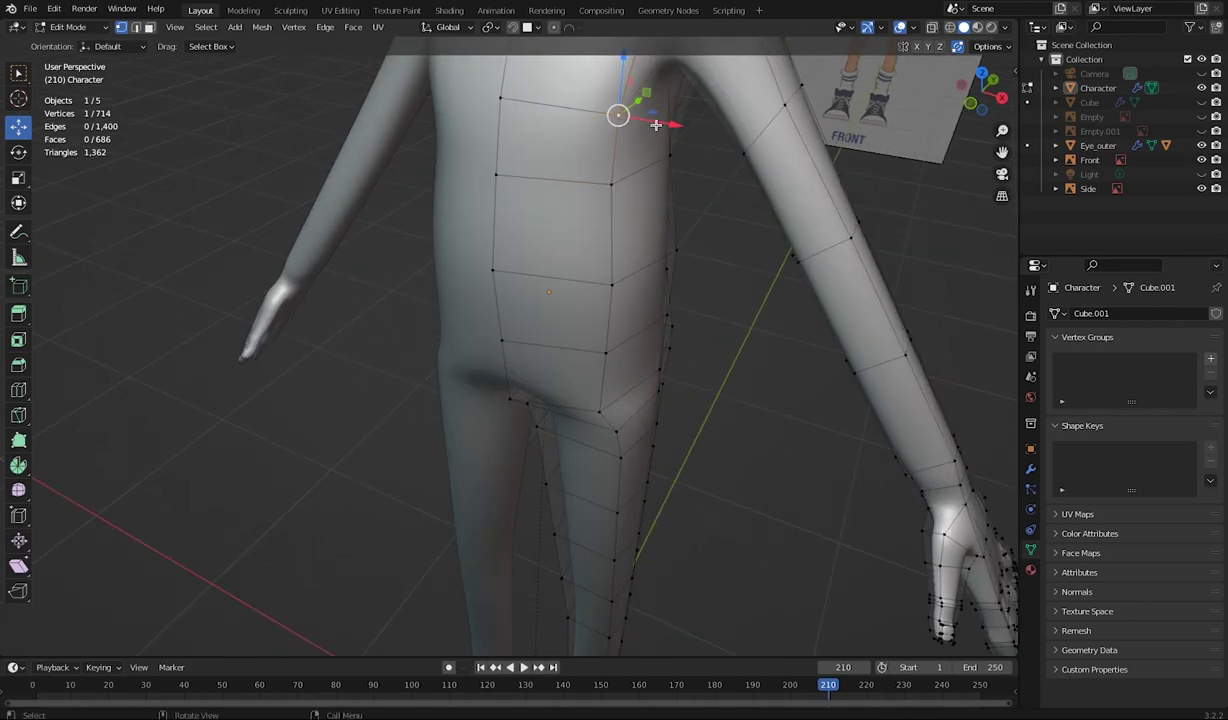
pyautogui.moveTo(647, 122); pyautogui.dragTo(657, 125)
pyautogui.moveTo(649, 135); pyautogui.dragTo(625, 129, button='middle')
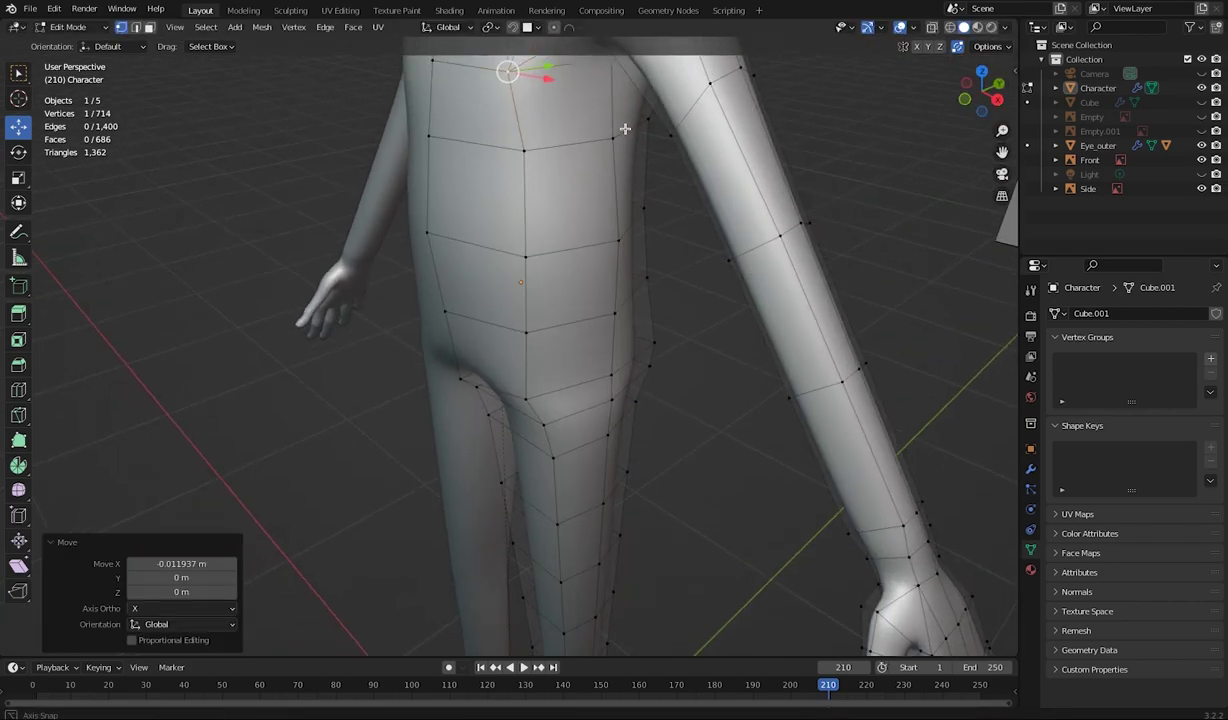
# Move the selected chest vertex outward by about 0.015 m along X
pyautogui.keyDown('shift'); pyautogui.moveTo(584, 167); pyautogui.dragTo(732, 326, button='middle'); pyautogui.keyUp('shift')
pyautogui.moveTo(740, 323); pyautogui.dragTo(758, 324)
pyautogui.moveTo(718, 322); pyautogui.dragTo(572, 289, button='middle')
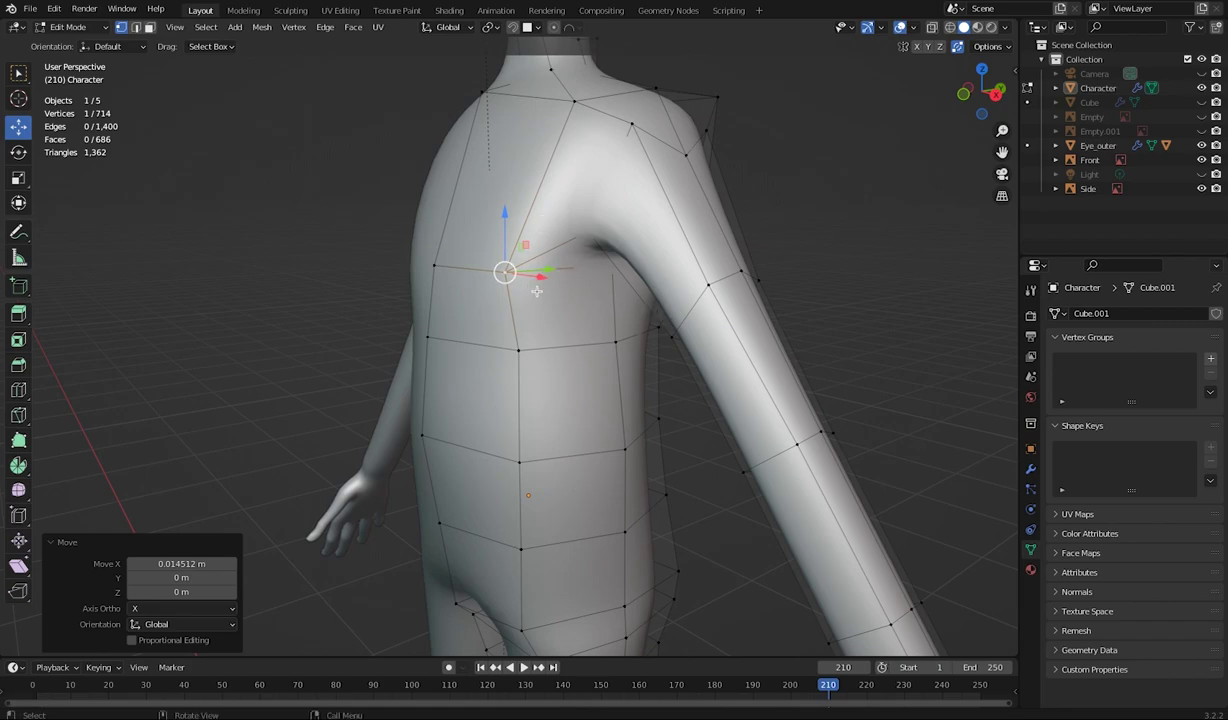
pyautogui.moveTo(537, 291); pyautogui.dragTo(61, 211, button='middle')
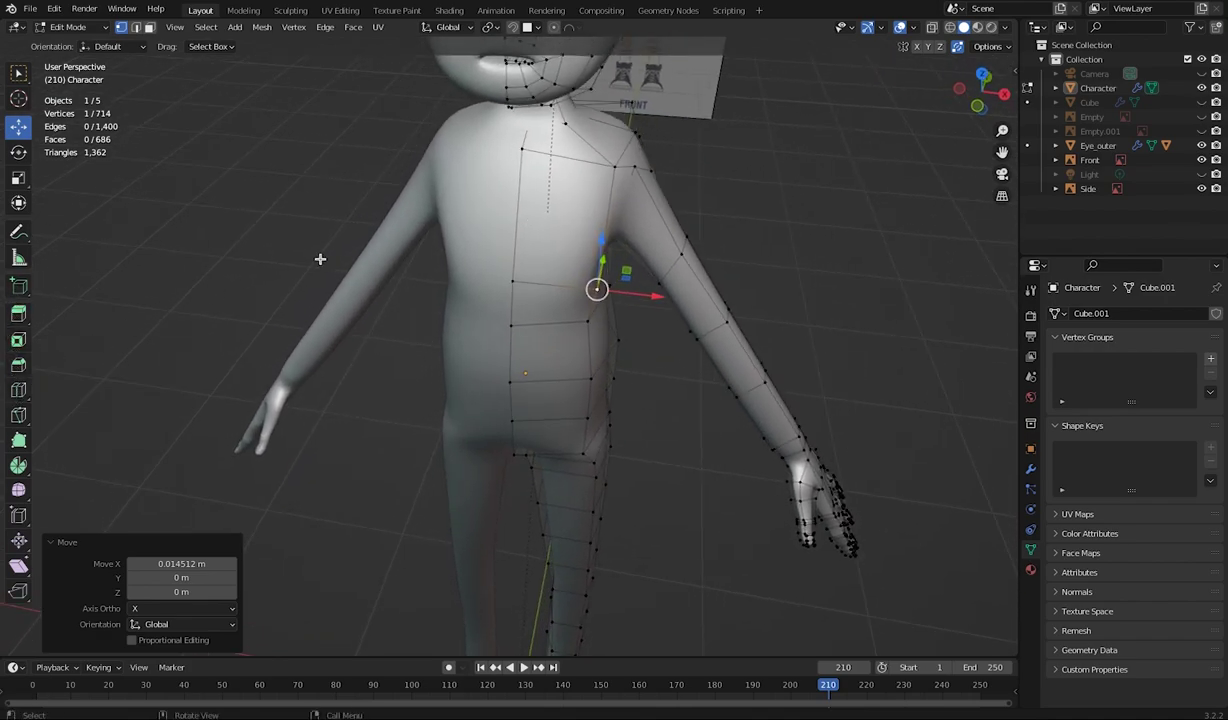
pyautogui.click(18, 390)
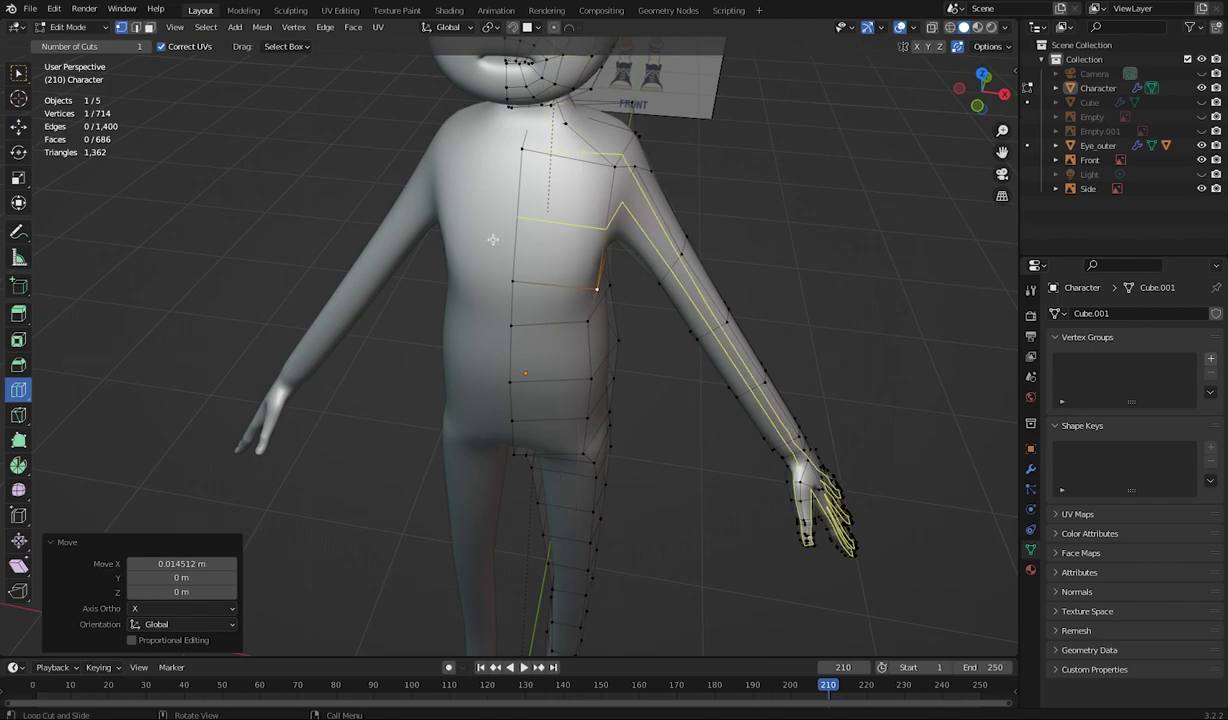
pyautogui.moveTo(495, 232); pyautogui.dragTo(336, 229, button='middle')
pyautogui.click(17, 393)
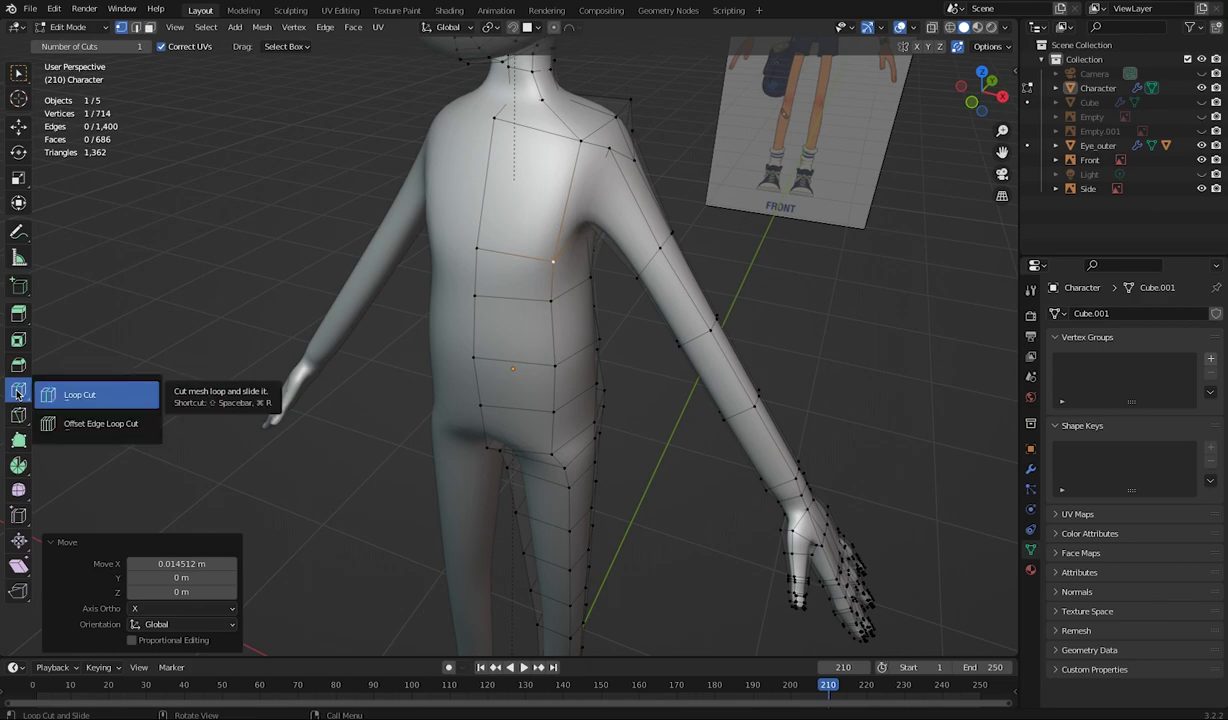
pyautogui.click(52, 397)
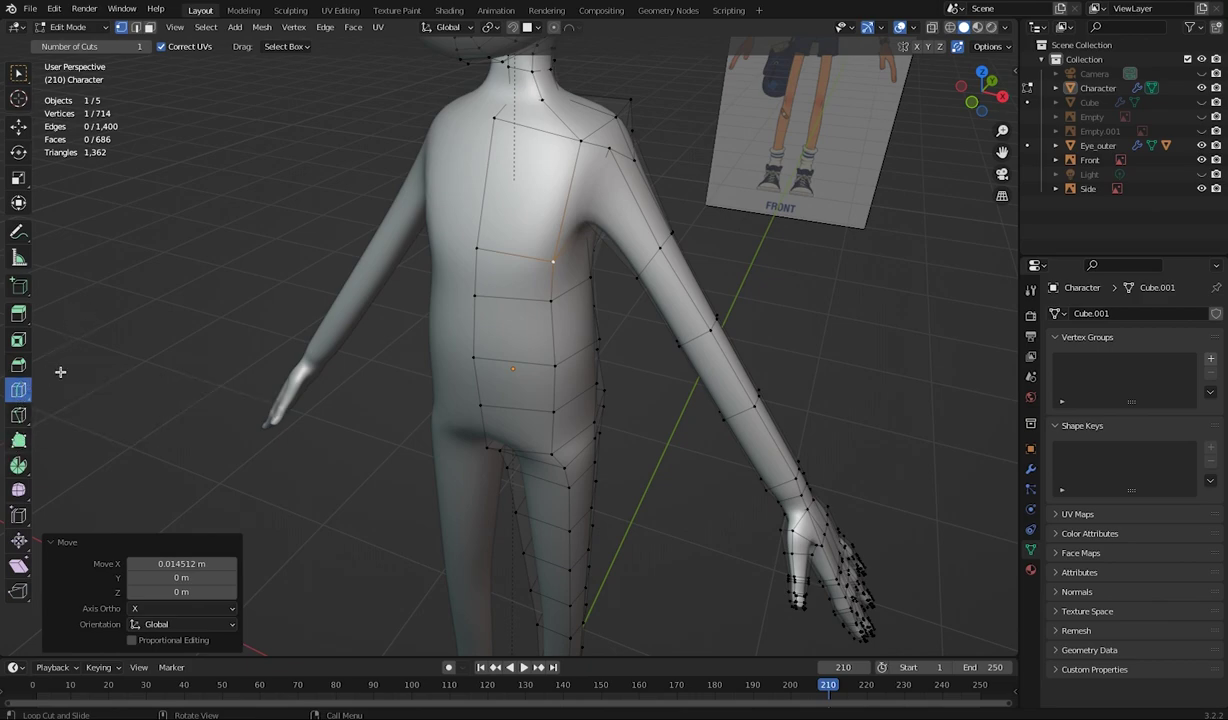
pyautogui.moveTo(595, 185); pyautogui.dragTo(365, 228, button='middle')
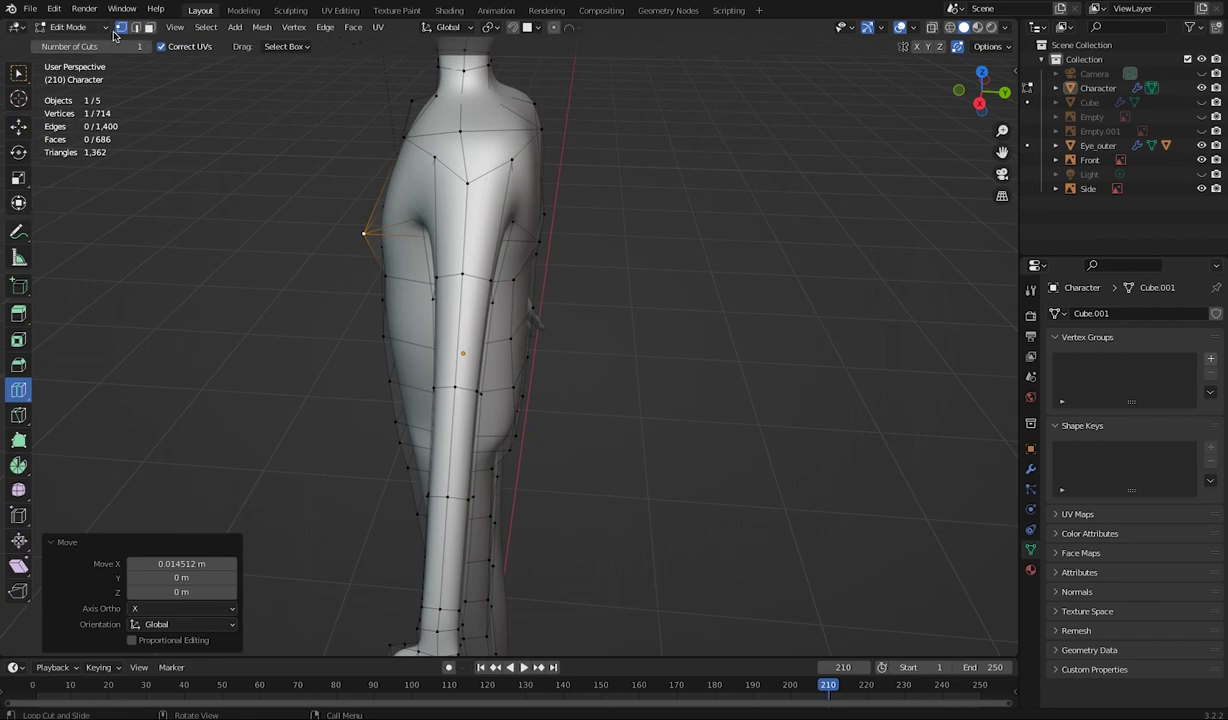
# Select the vertex on top of the outer shoulder and move it using the Normal transform orientation
pyautogui.click(19, 73)
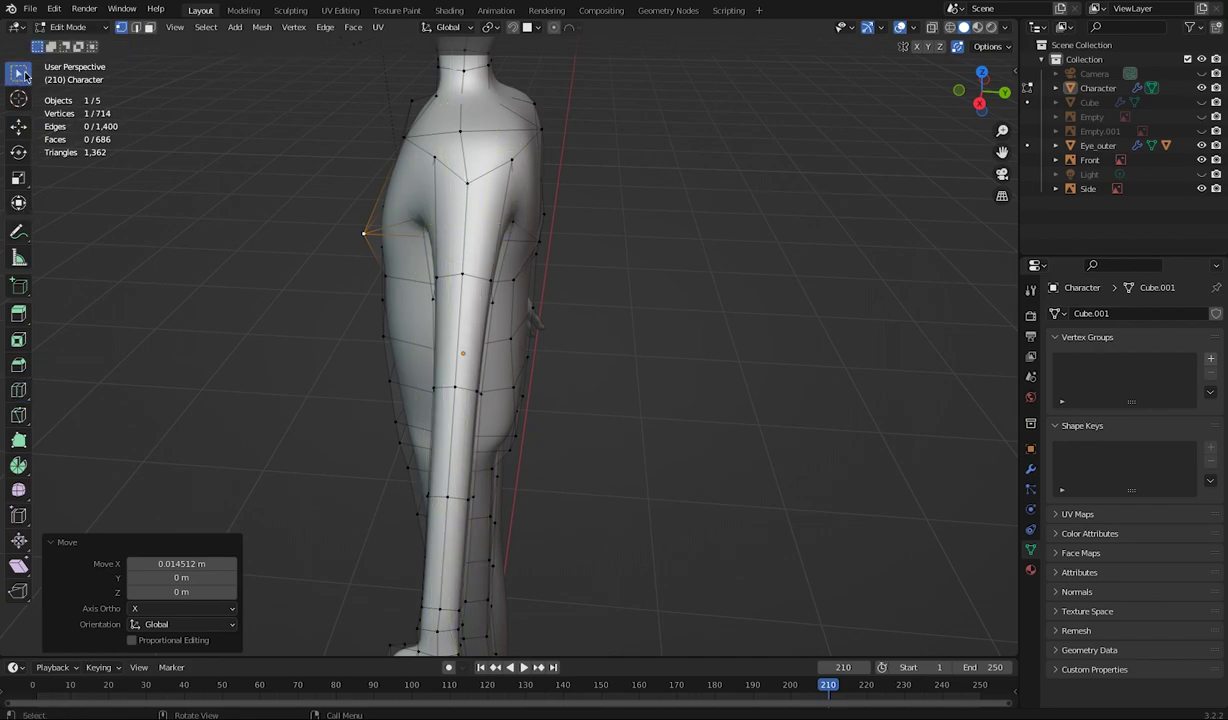
pyautogui.click(454, 168)
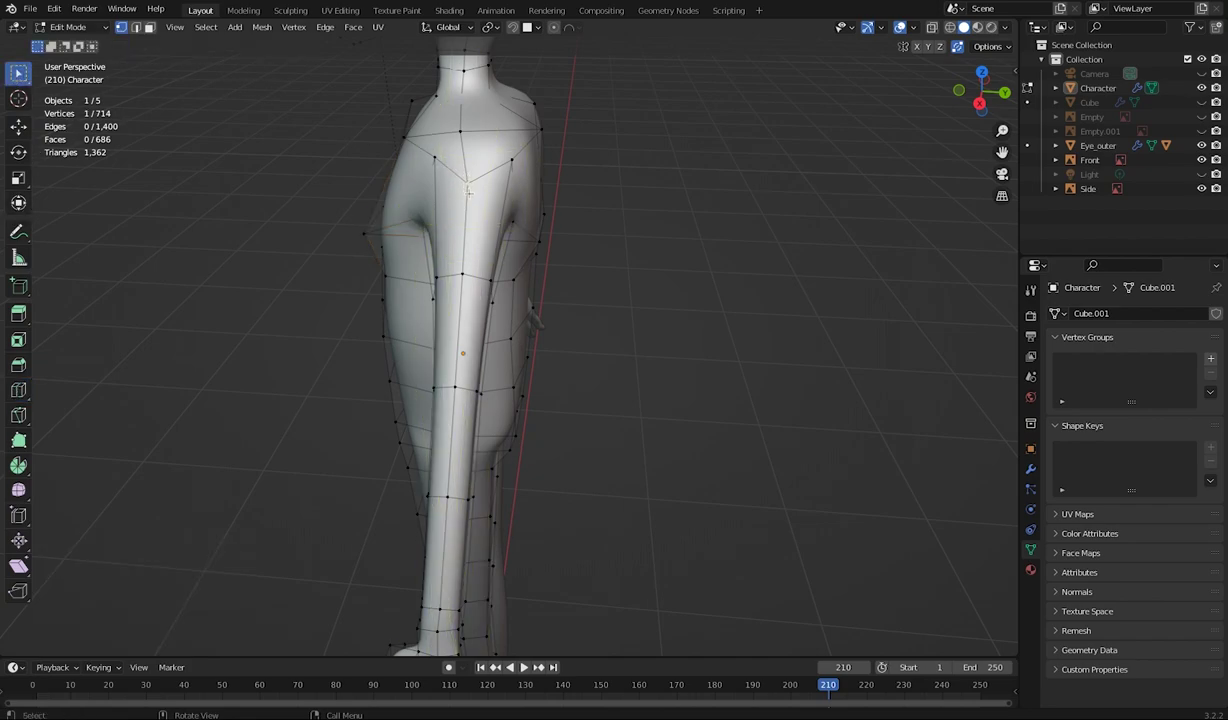
pyautogui.click(446, 28)
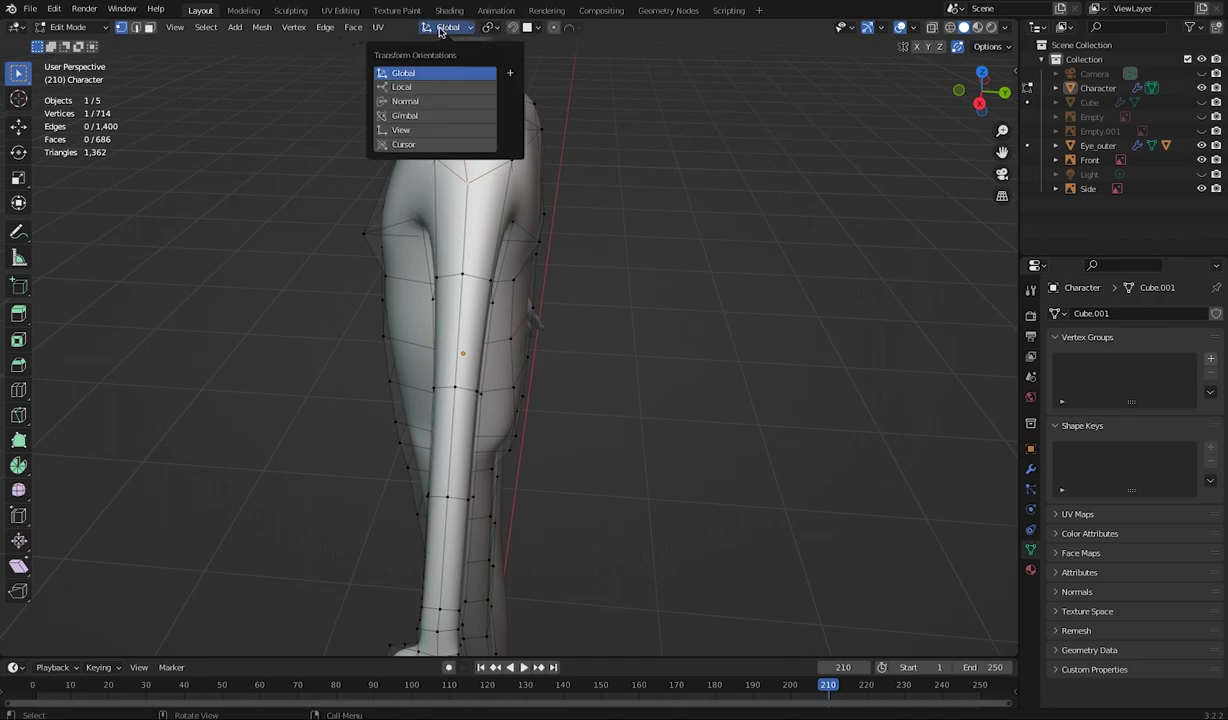
pyautogui.click(466, 181)
pyautogui.moveTo(462, 241); pyautogui.dragTo(462, 205)
pyautogui.moveTo(462, 205); pyautogui.dragTo(628, 137, button='middle')
# Set the transform orientation back to Global and move the rear shoulder vertex inward by about 0.049 m along X
pyautogui.click(632, 102)
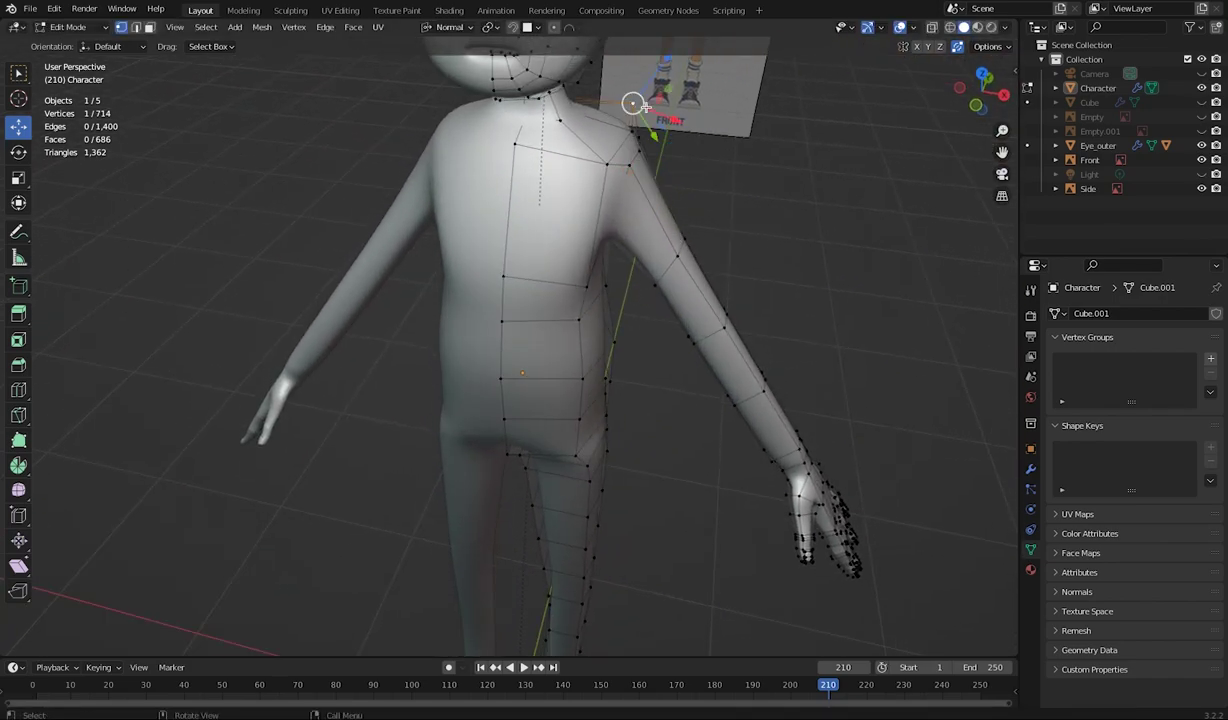
pyautogui.click(445, 27)
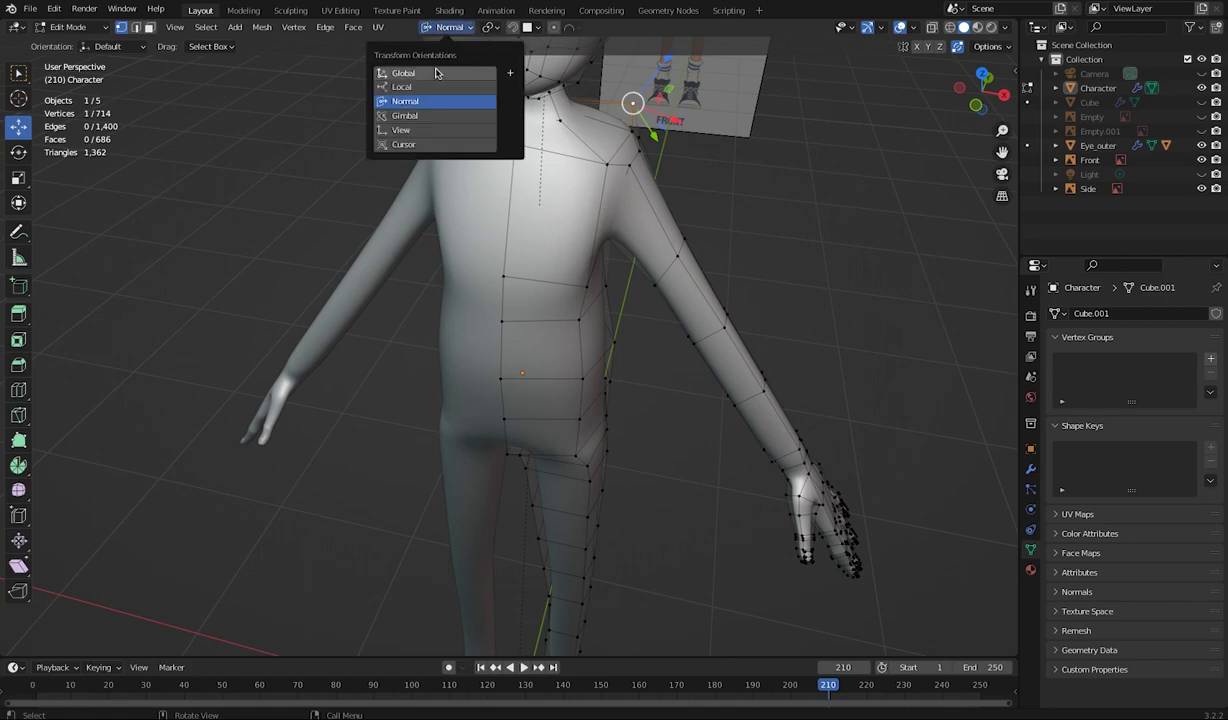
pyautogui.press('g')
pyautogui.press('x')
pyautogui.click(628, 165)
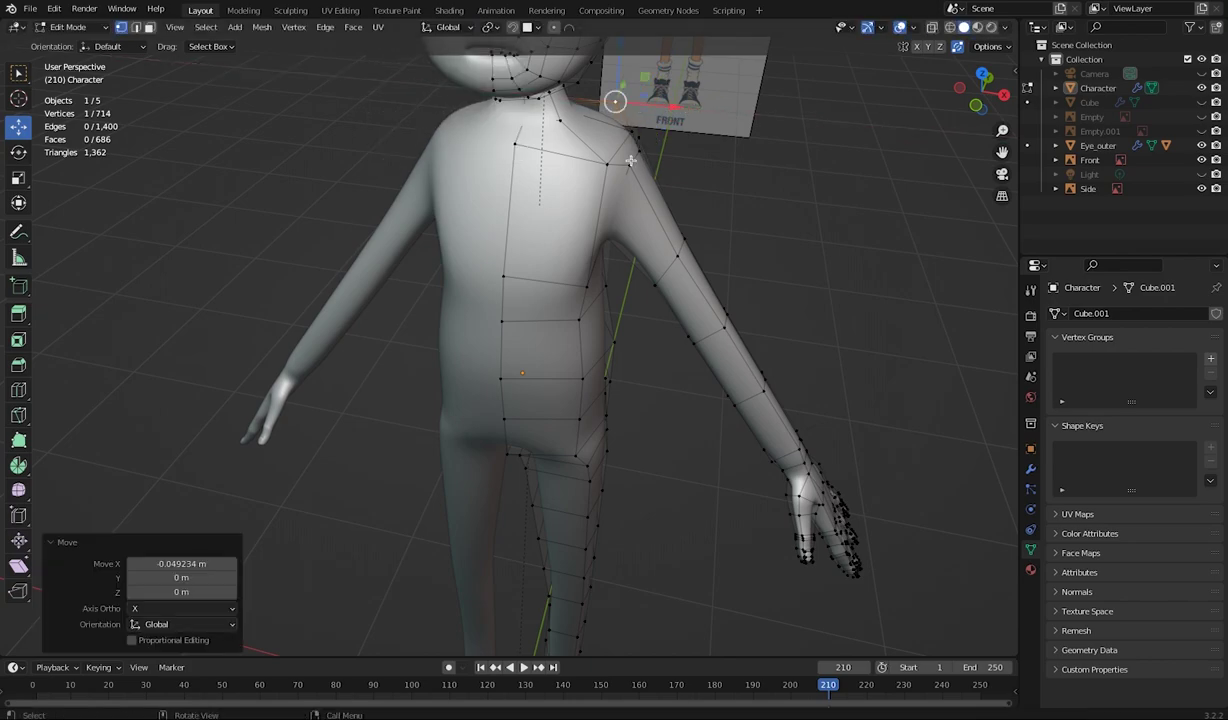
# Move the front shoulder vertex inward by about 0.02 m along X
pyautogui.click(608, 162)
pyautogui.press('g')
pyautogui.press('x')
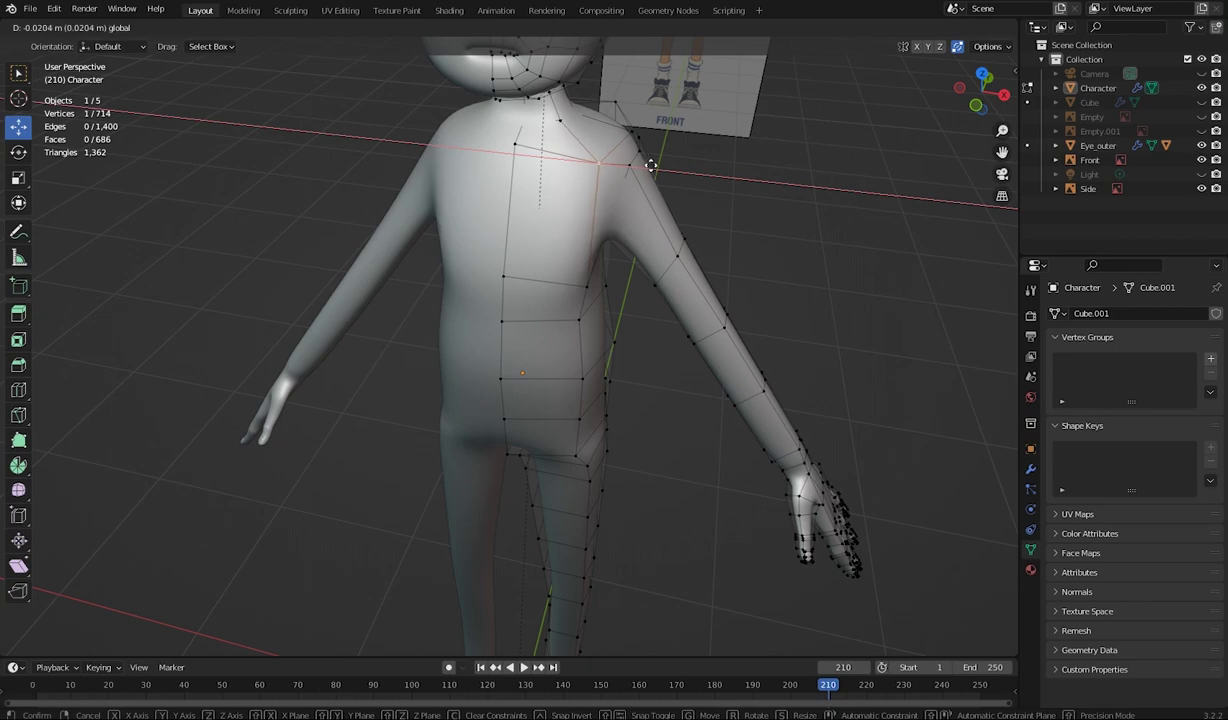
pyautogui.click(651, 165)
# Move the upper torso vertex inward along X and the side waist vertex inward by about 0.011 m
pyautogui.moveTo(651, 165); pyautogui.dragTo(668, 188, button='middle')
pyautogui.keyDown('shift'); pyautogui.moveTo(619, 224); pyautogui.dragTo(603, 200, button='middle'); pyautogui.keyUp('shift')
pyautogui.click(604, 196)
pyautogui.moveTo(656, 196); pyautogui.dragTo(632, 195)
pyautogui.moveTo(561, 265)
pyautogui.mouseDown(button='middle')
pyautogui.moveTo(539, 253)
pyautogui.moveTo(545, 288)
pyautogui.moveTo(574, 286)
pyautogui.moveTo(557, 246)
pyautogui.mouseUp(button='middle')
pyautogui.click(623, 267)
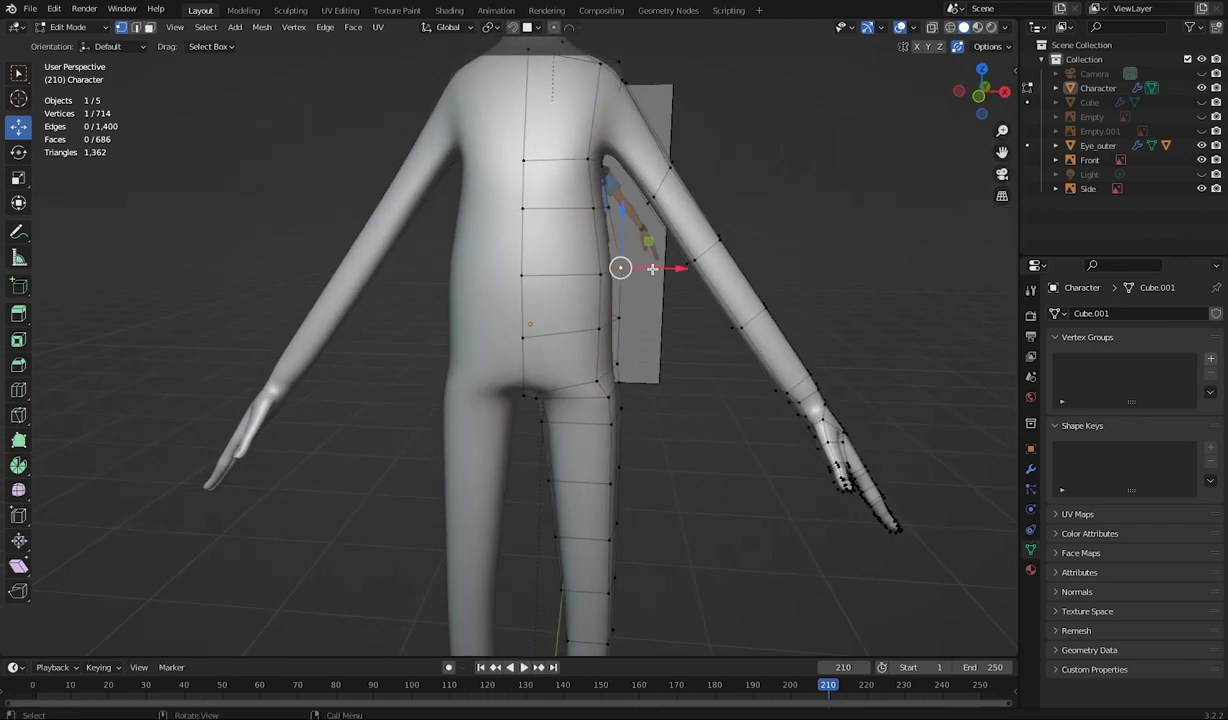
pyautogui.moveTo(667, 267); pyautogui.dragTo(662, 267)
# In front view, move the front waist vertex inward by about 0.013 m along X
pyautogui.press('KP_1')
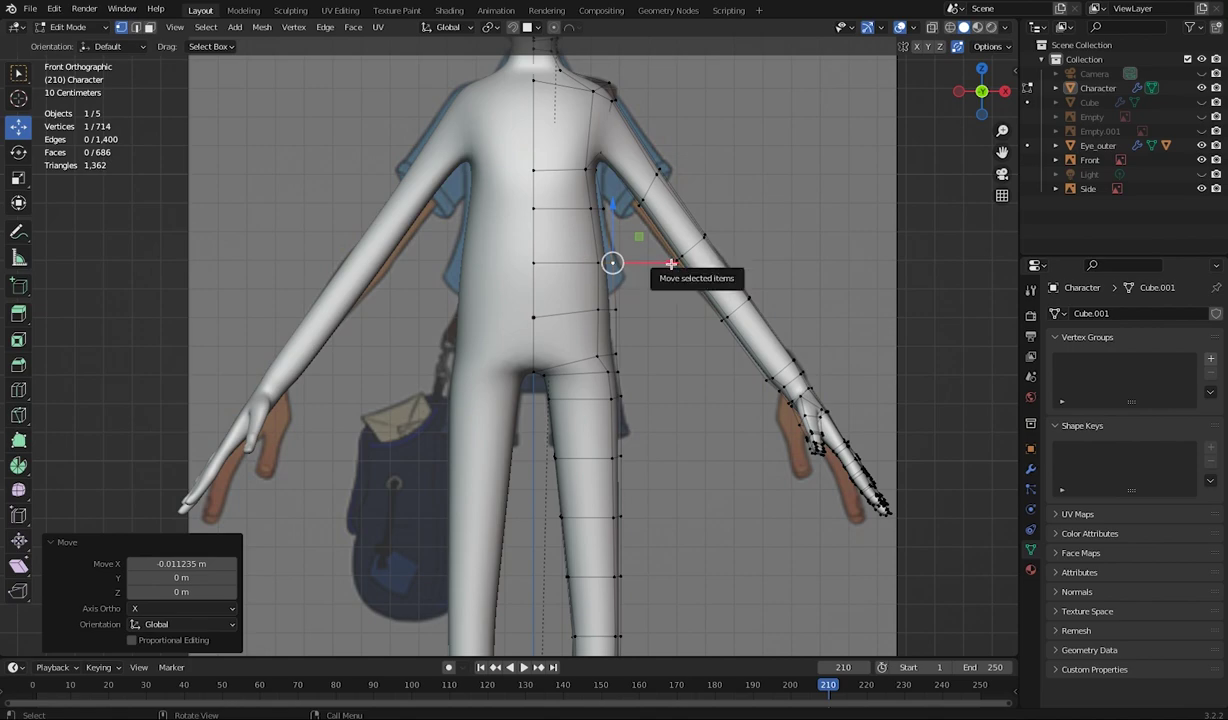
pyautogui.moveTo(670, 263); pyautogui.dragTo(635, 263)
pyautogui.click(598, 263)
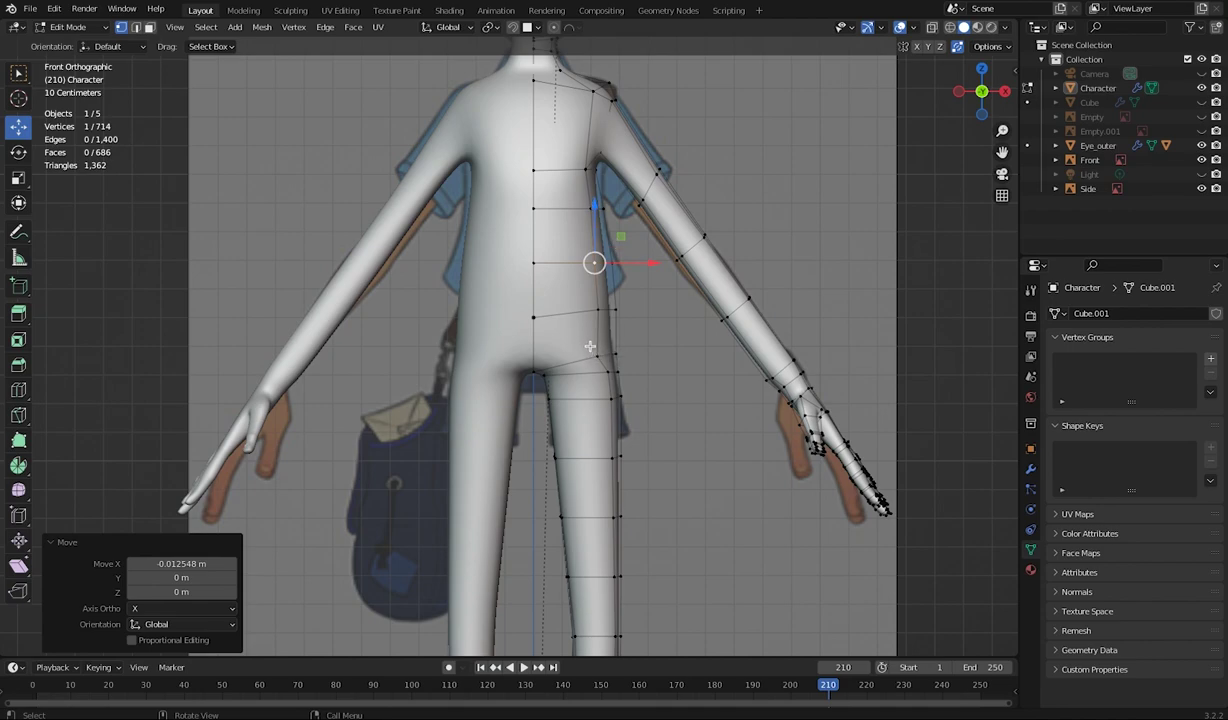
# Shift the outer hip and upper-thigh vertex groups inward along X, by about 0.0025 m at the hip and 0.005 m at the leg top
pyautogui.click(618, 369)
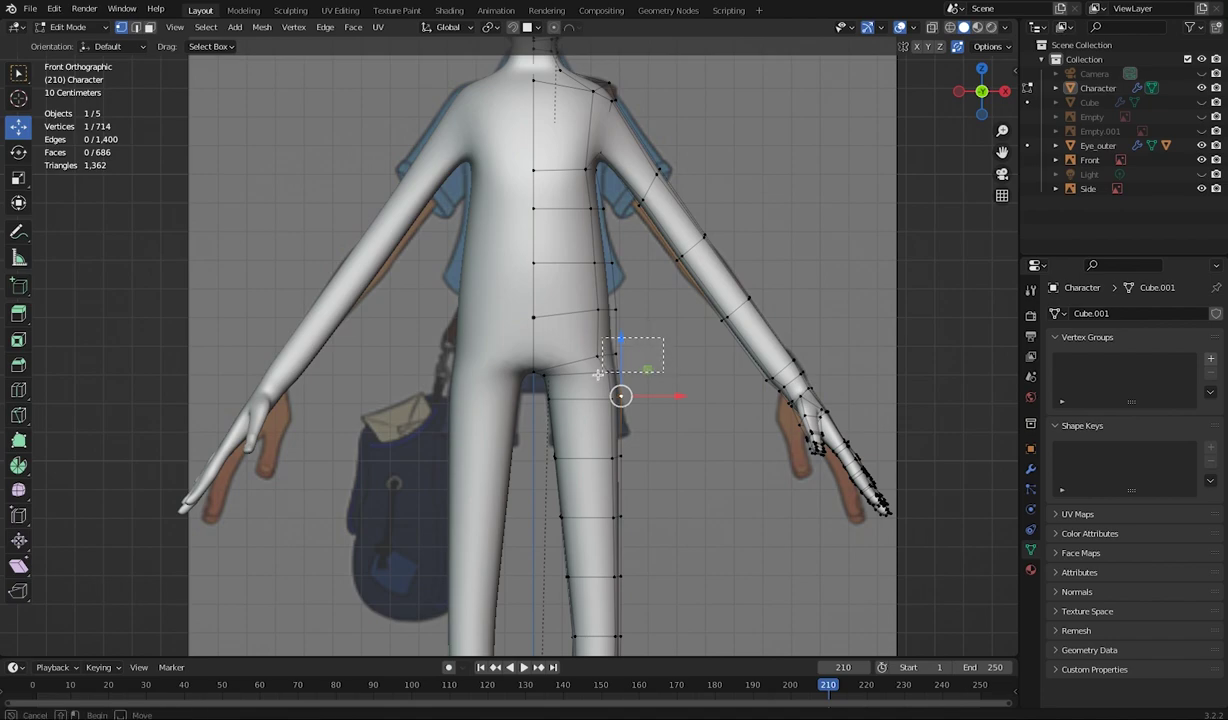
pyautogui.moveTo(669, 364); pyautogui.dragTo(666, 366)
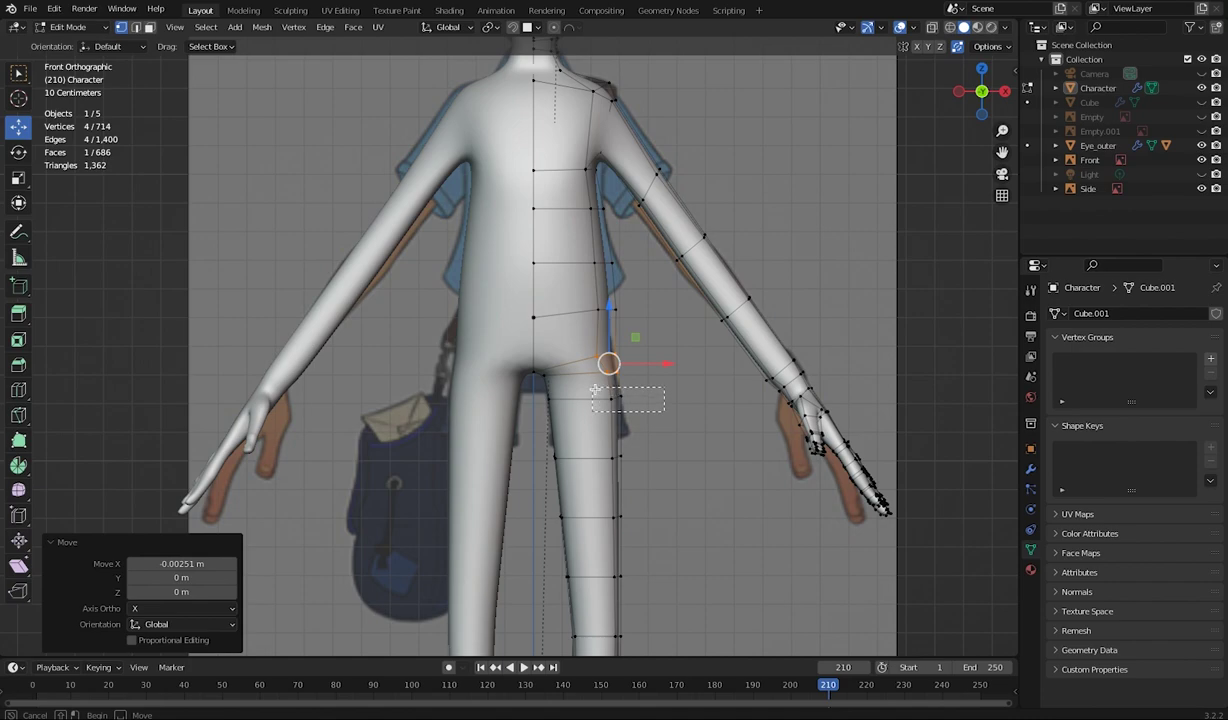
pyautogui.moveTo(596, 392); pyautogui.dragTo(596, 392)
pyautogui.moveTo(672, 397); pyautogui.dragTo(667, 397)
pyautogui.click(636, 373)
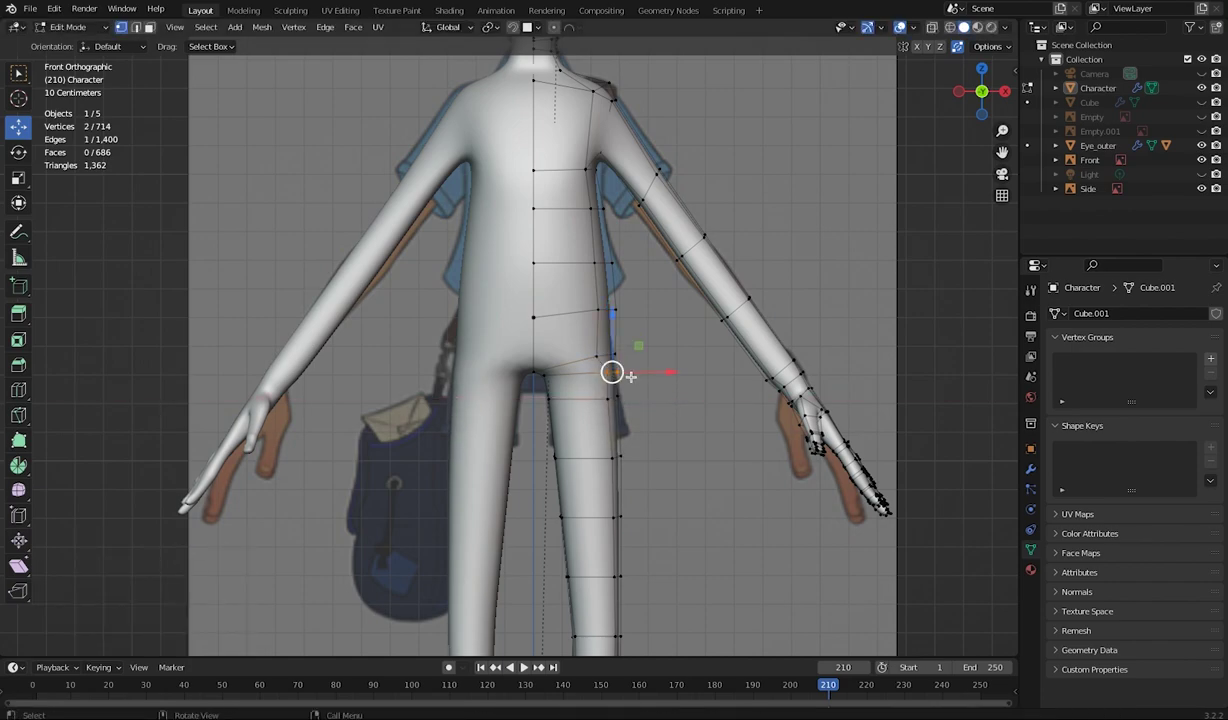
pyautogui.moveTo(657, 373); pyautogui.dragTo(652, 373)
# In side view, select the row of leg vertices just below the knee and move it about 0.018 m along Y
pyautogui.moveTo(652, 373); pyautogui.dragTo(632, 477, button='middle')
pyautogui.press('KP_3')
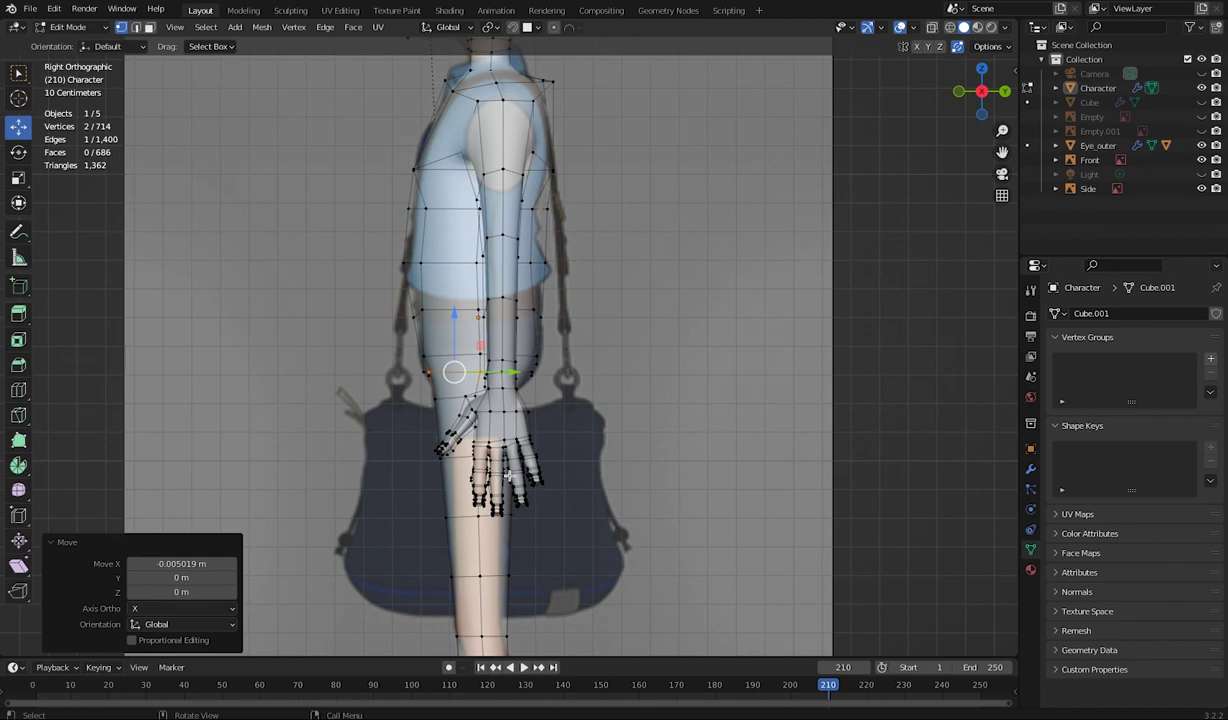
pyautogui.keyDown('shift'); pyautogui.moveTo(534, 440); pyautogui.dragTo(562, 151, button='middle'); pyautogui.keyUp('shift')
pyautogui.keyDown('shift'); pyautogui.moveTo(550, 315); pyautogui.dragTo(534, 293, button='middle'); pyautogui.keyUp('shift')
pyautogui.keyDown('shift'); pyautogui.click(516, 437); pyautogui.keyUp('shift')
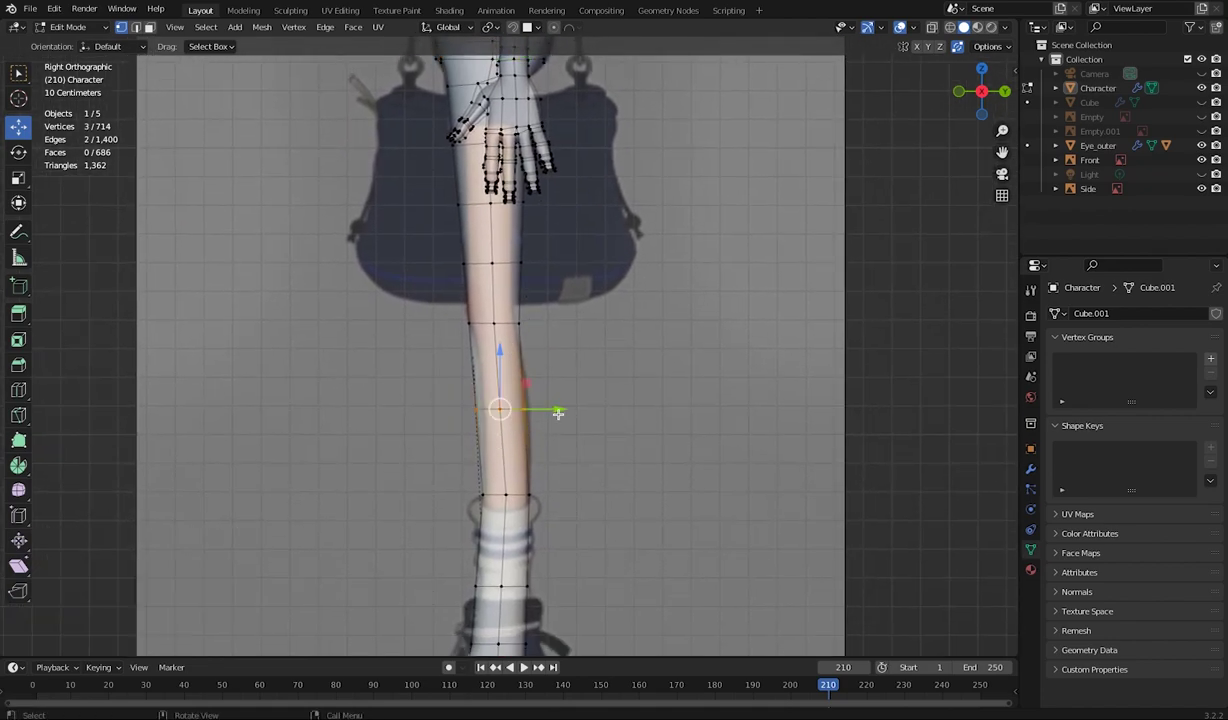
pyautogui.moveTo(558, 411); pyautogui.dragTo(566, 410)
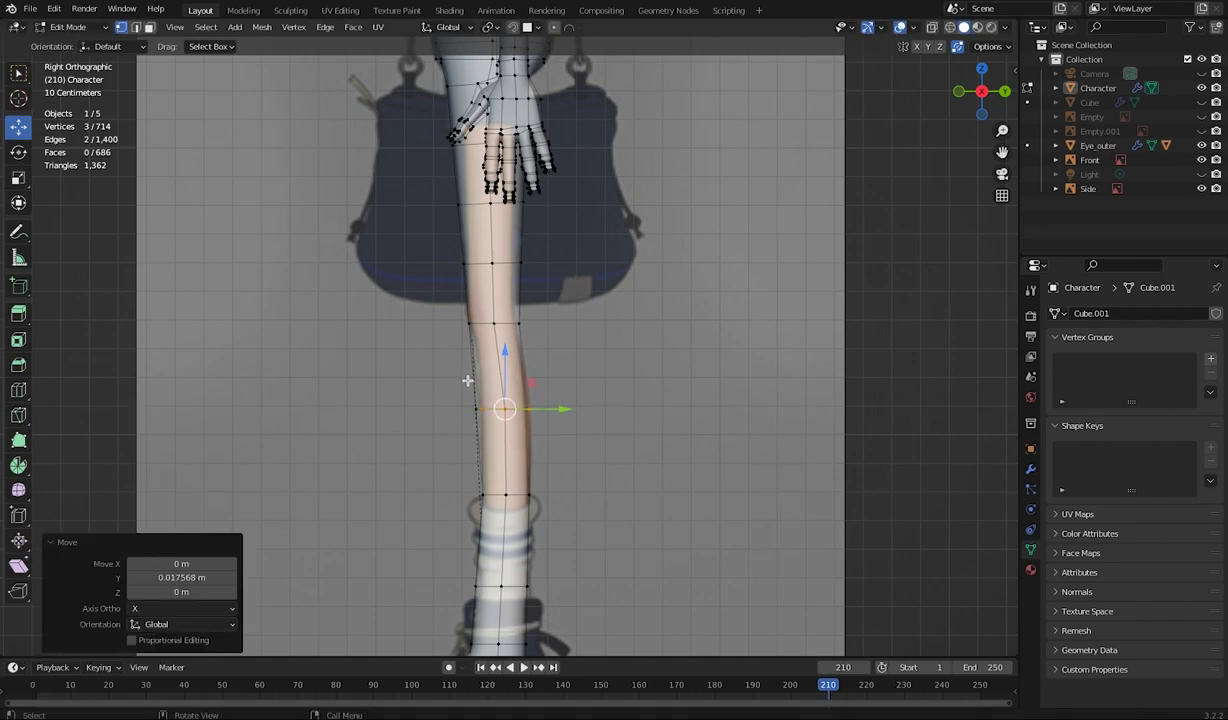
# Scale the row of vertices below the knee to about 0.923
pyautogui.hotkey('shift', 'space')
pyautogui.press('s')
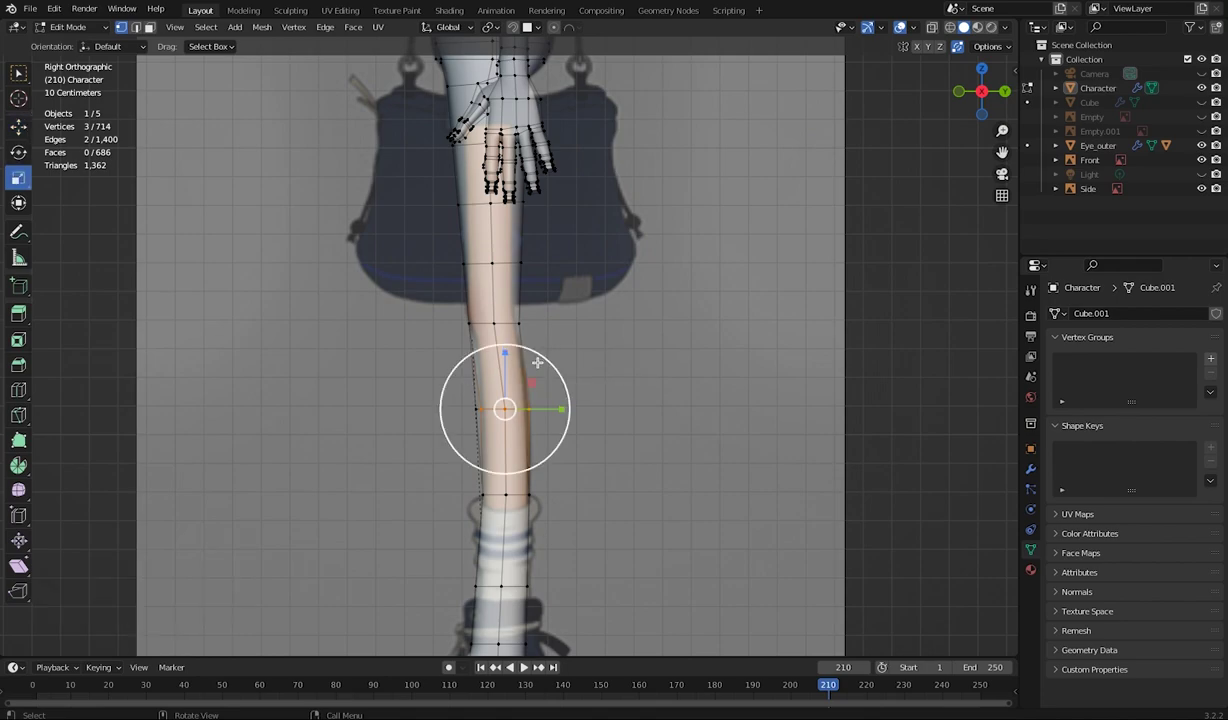
pyautogui.press('s')
pyautogui.click(532, 359)
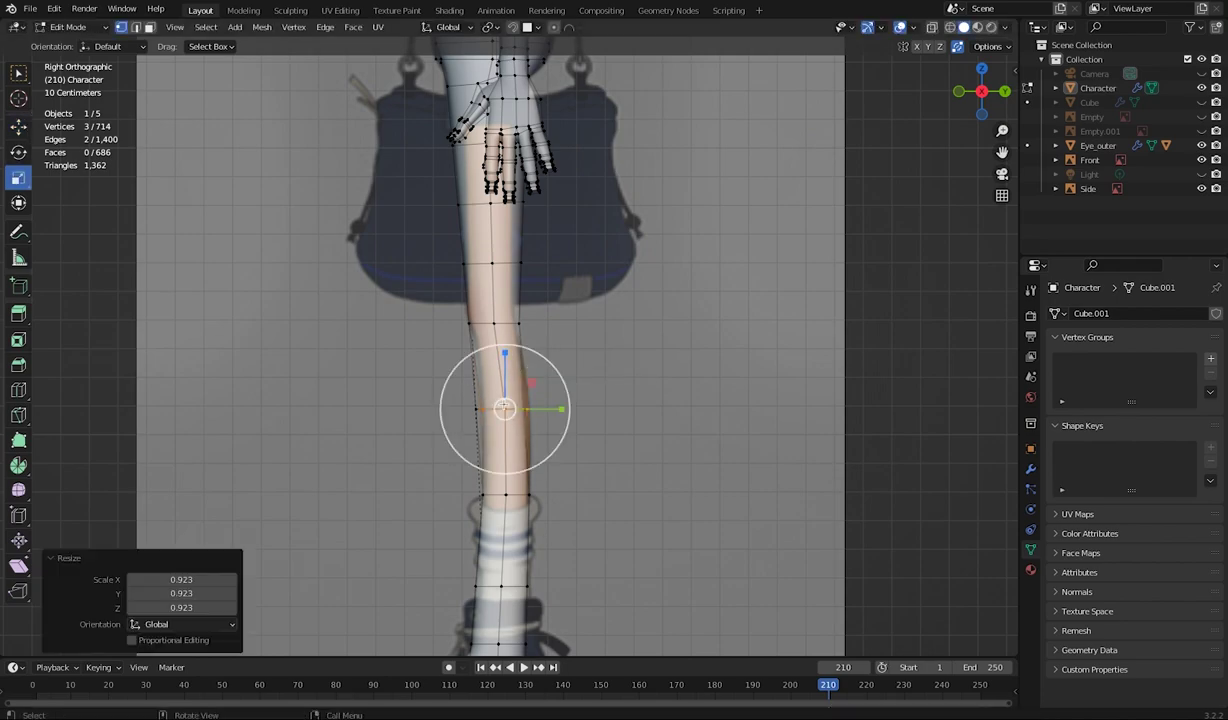
# Select the knee row of vertices and scale it to about 0.97
pyautogui.click(438, 460)
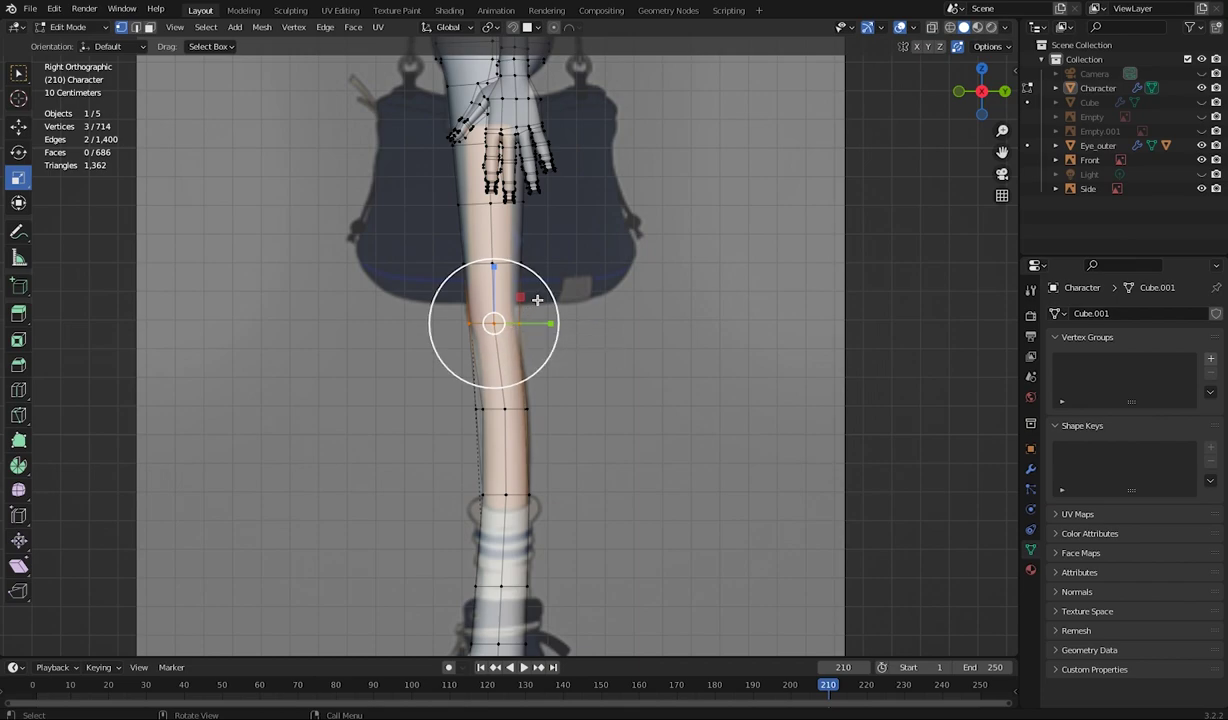
pyautogui.press('s')
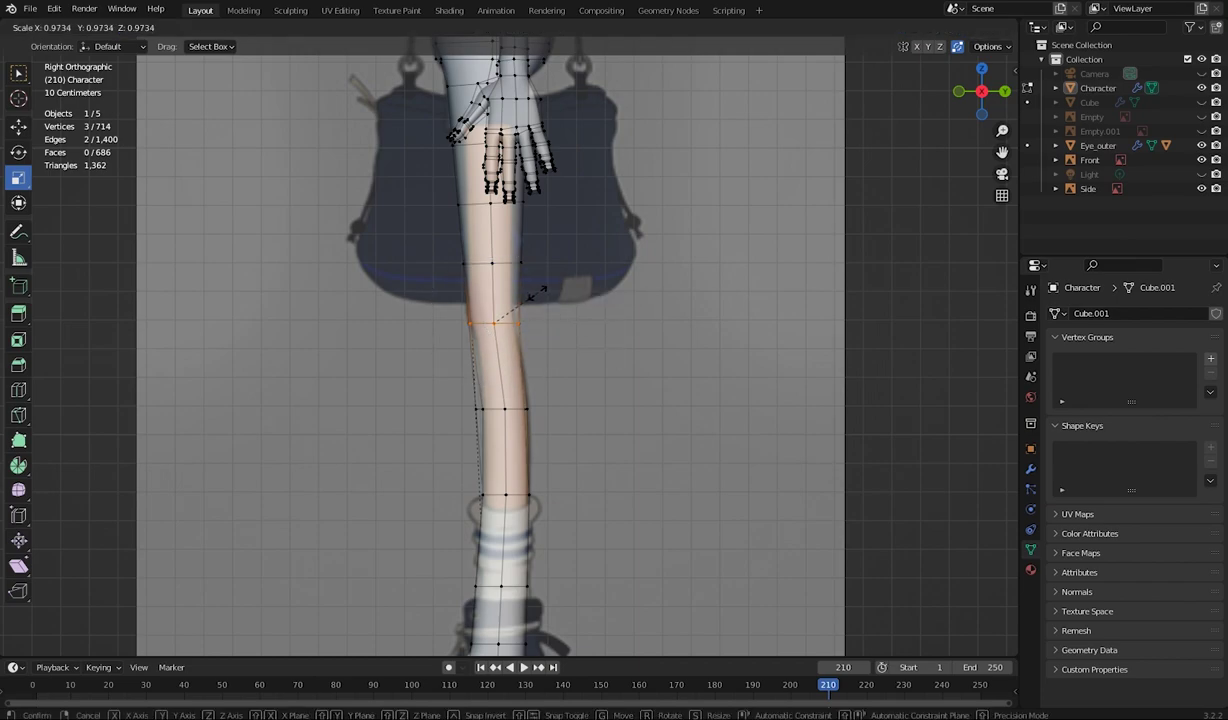
pyautogui.click(538, 289)
# Add one edge loop around the leg between the knee row and the row below it, with a slide factor of 0.117
pyautogui.click(373, 366)
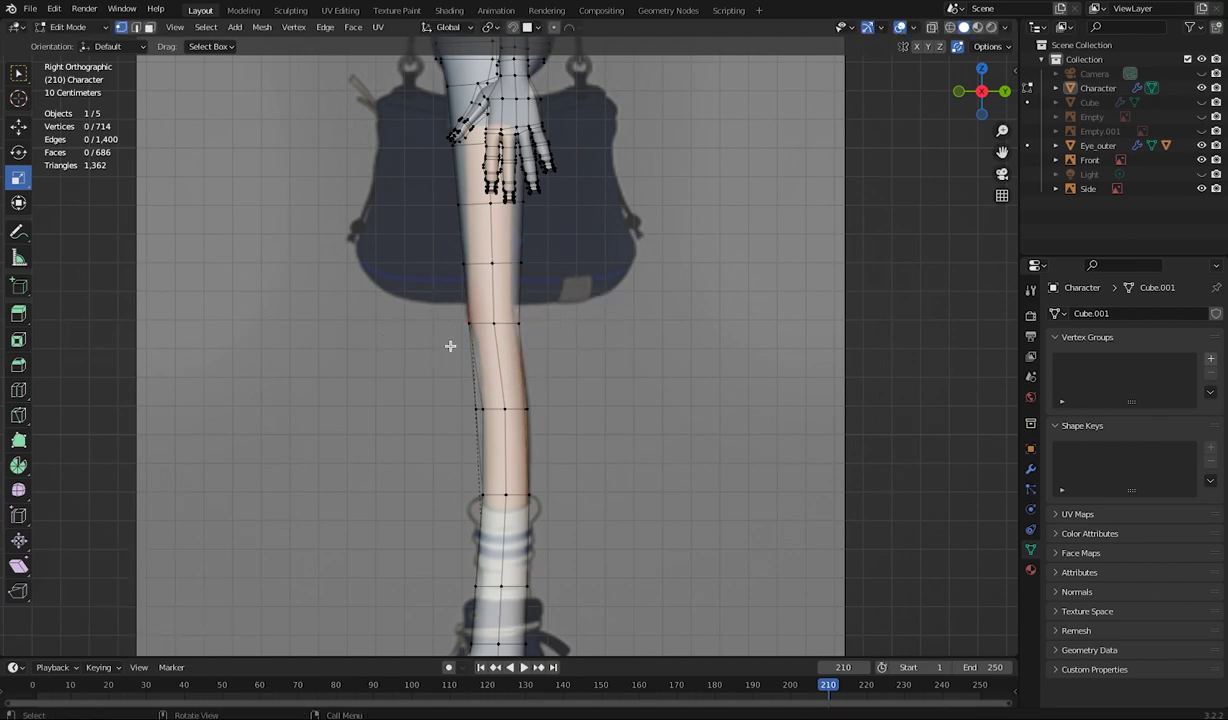
pyautogui.click(18, 391)
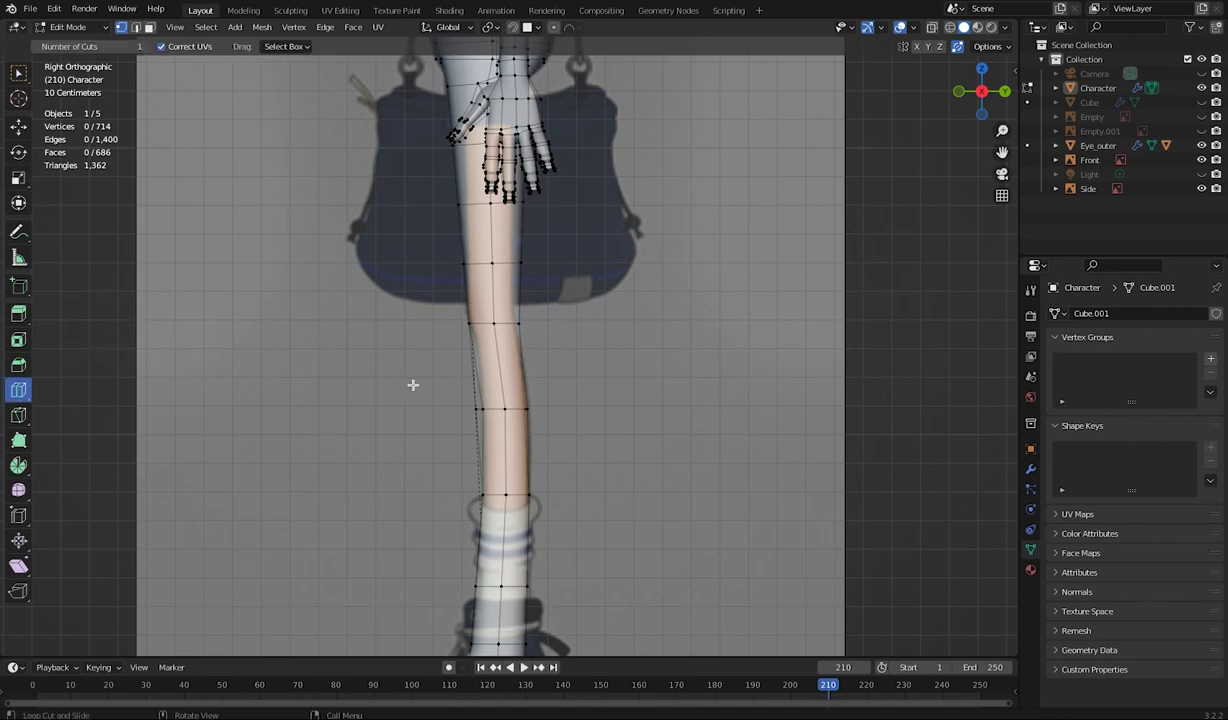
pyautogui.moveTo(475, 373); pyautogui.dragTo(369, 366)
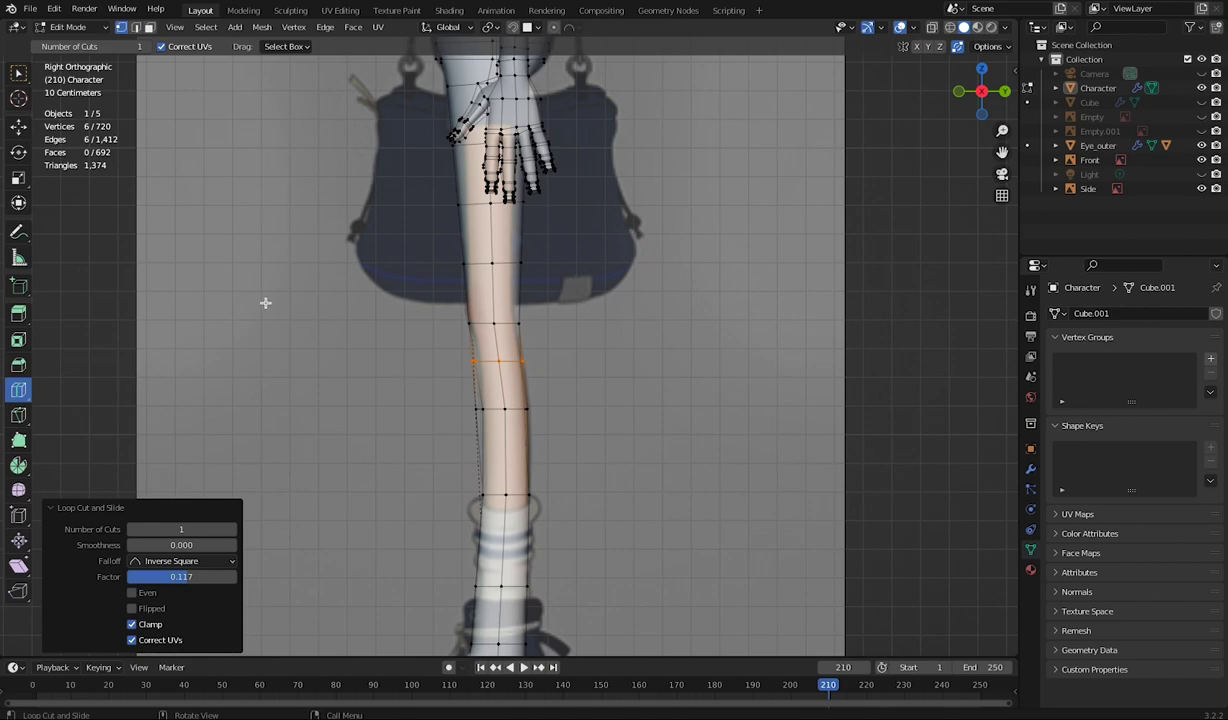
# Select the vertices of the new knee loop, scale them slightly and move them backward along Y
pyautogui.click(410, 357)
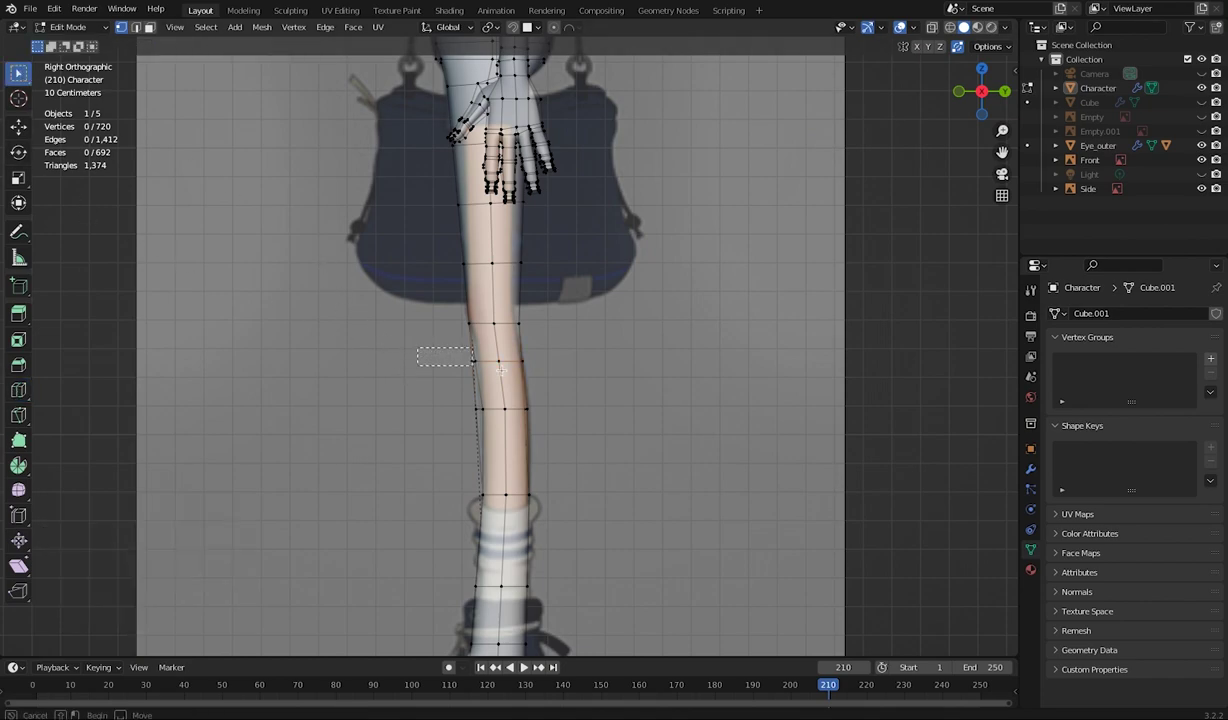
pyautogui.hotkey('shift', 'space')
pyautogui.press('s')
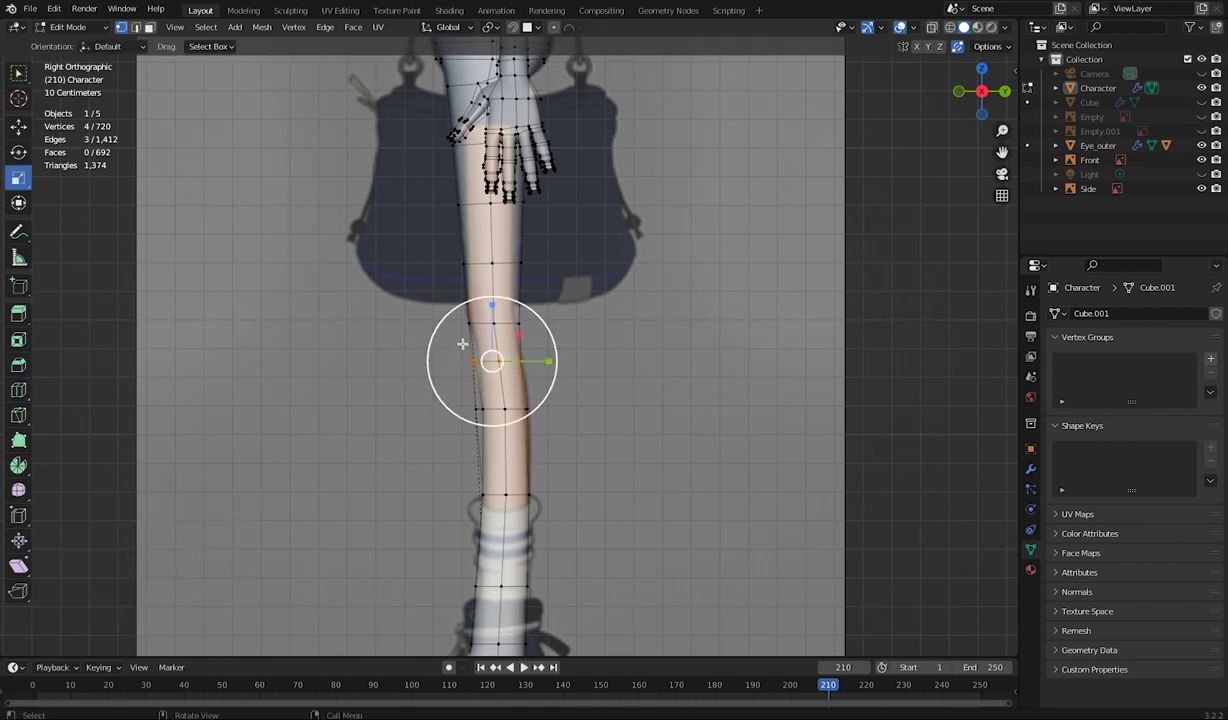
pyautogui.moveTo(526, 306); pyautogui.dragTo(522, 312)
pyautogui.hotkey('shift', 'space')
pyautogui.press('g')
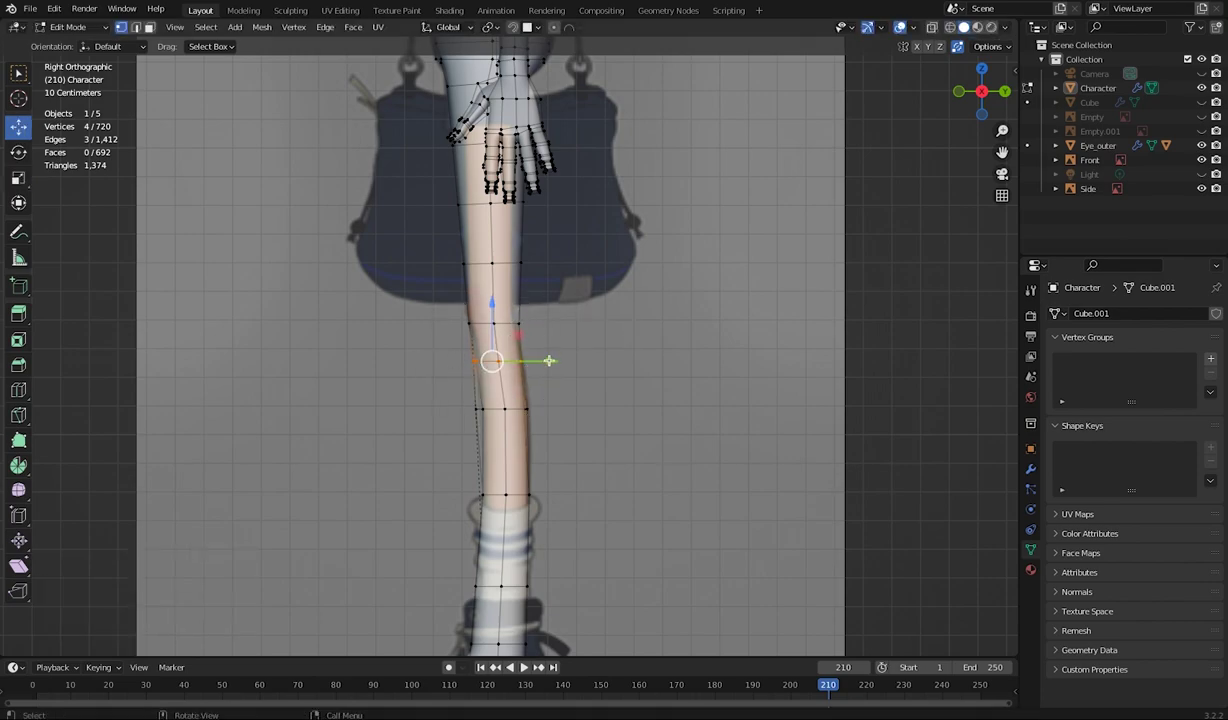
pyautogui.moveTo(549, 360); pyautogui.dragTo(556, 359)
# Add a lengthwise edge loop running along the leg
pyautogui.moveTo(556, 359); pyautogui.dragTo(60, 180, button='middle')
pyautogui.click(18, 389)
pyautogui.click(547, 405)
pyautogui.moveTo(496, 384); pyautogui.dragTo(680, 355, button='middle')
# Select the run of eight vertices down the front of the leg and move it slightly forward along Y
pyautogui.click(18, 73)
pyautogui.hotkey('alt', 'a')
pyautogui.click(550, 211)
pyautogui.keyDown('ctrl'); pyautogui.click(561, 397); pyautogui.keyUp('ctrl')
pyautogui.moveTo(556, 534); pyautogui.dragTo(465, 532, button='middle')
pyautogui.click(18, 127)
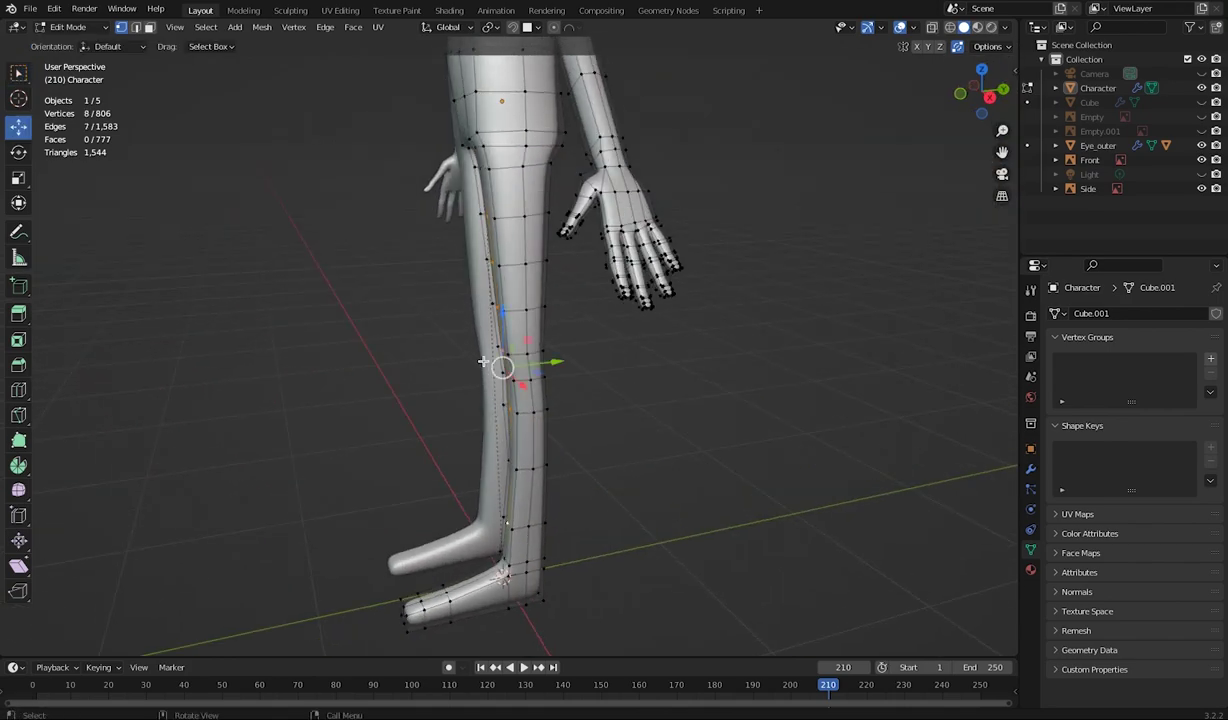
pyautogui.moveTo(556, 359); pyautogui.dragTo(549, 365)
# Select the lengthwise edge loops around the leg one at a time and nudge each to round the leg's shape
pyautogui.click(516, 469)
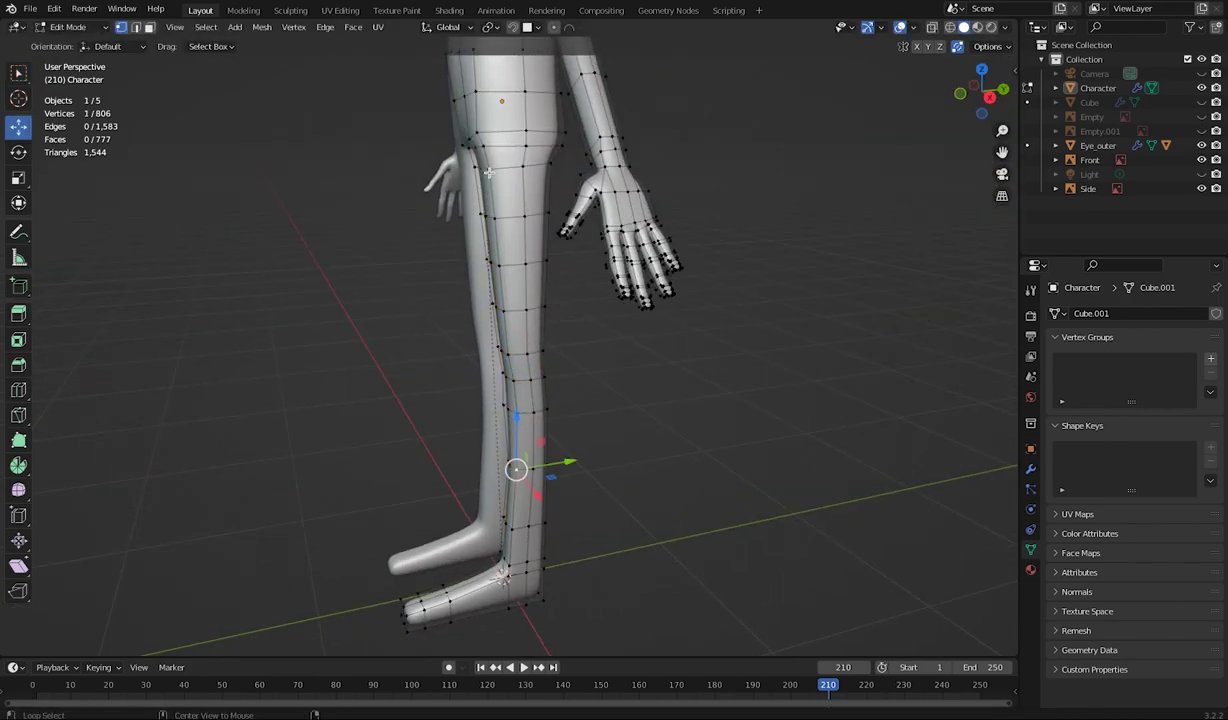
pyautogui.moveTo(549, 284); pyautogui.dragTo(564, 285)
pyautogui.moveTo(564, 285); pyautogui.dragTo(444, 250, button='middle')
pyautogui.keyDown('alt'); pyautogui.click(472, 230); pyautogui.keyUp('alt')
pyautogui.moveTo(521, 306); pyautogui.dragTo(514, 305)
pyautogui.moveTo(514, 305); pyautogui.dragTo(662, 305, button='middle')
pyautogui.keyDown('alt'); pyautogui.click(549, 292); pyautogui.keyUp('alt')
pyautogui.moveTo(494, 323); pyautogui.dragTo(484, 323)
# Nudge the lengthwise edge loop at the back of the leg and smooth its vertices
pyautogui.moveTo(484, 323); pyautogui.dragTo(570, 302, button='middle')
pyautogui.keyDown('alt'); pyautogui.click(466, 282); pyautogui.keyUp('alt')
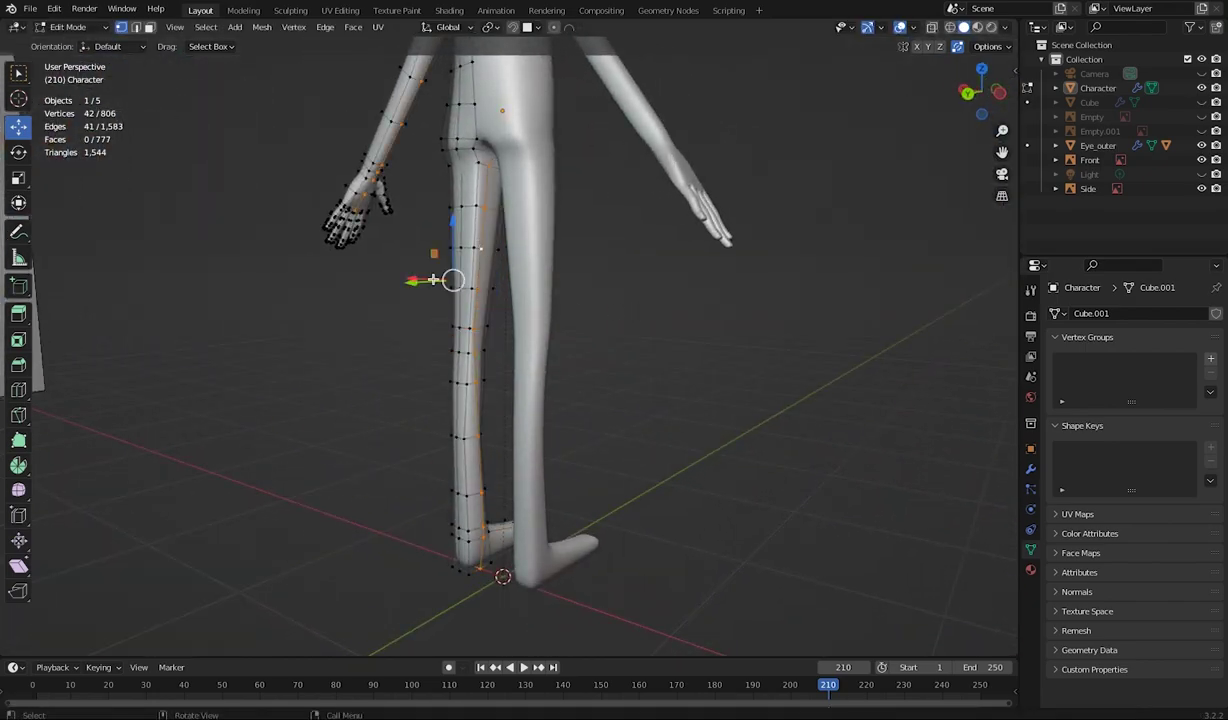
pyautogui.moveTo(417, 282); pyautogui.dragTo(370, 282, button='middle')
pyautogui.moveTo(435, 280); pyautogui.dragTo(444, 280)
pyautogui.moveTo(444, 280); pyautogui.dragTo(420, 310, button='middle')
pyautogui.scroll(3, 420, 310)
pyautogui.click(261, 28)
pyautogui.moveTo(289, 28)
pyautogui.click(320, 207)
# Move the vertex at the side of the hip by about 0.027 m in X, 0.017 m in Y and 0.012 m in Z
pyautogui.moveTo(620, 325); pyautogui.dragTo(350, 315, button='middle')
pyautogui.scroll(-4, 340, 310)
pyautogui.click(326, 307)
pyautogui.scroll(2, 408, 318)
pyautogui.moveTo(661, 252); pyautogui.dragTo(668, 225, button='middle')
pyautogui.click(652, 228)
pyautogui.press('g')
pyautogui.rightClick(657, 221)
pyautogui.press('g')
pyautogui.click(589, 231)
pyautogui.moveTo(589, 231); pyautogui.dragTo(290, 200, button='middle')
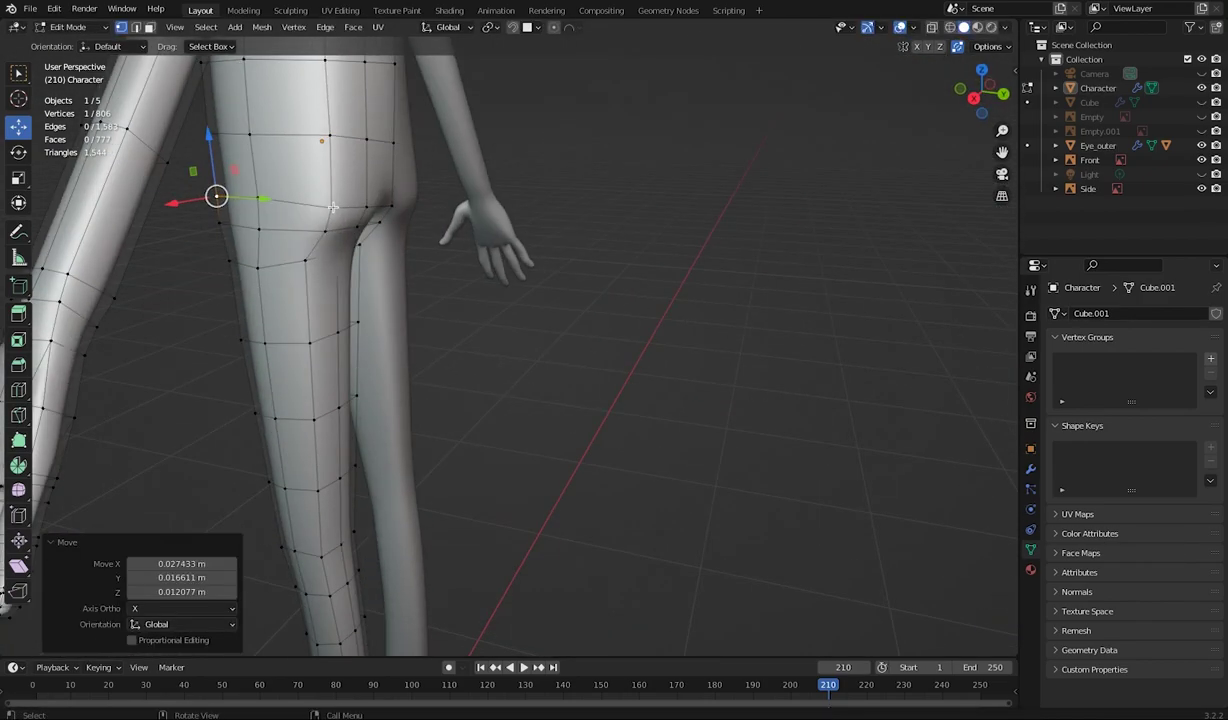
# Raise the vertices of the lower hip row one by one, working from the back of the hip around to the front
pyautogui.moveTo(214, 145); pyautogui.dragTo(214, 120)
pyautogui.moveTo(225, 150); pyautogui.dragTo(342, 194, button='middle')
pyautogui.click(364, 200)
pyautogui.moveTo(361, 137); pyautogui.dragTo(359, 120)
pyautogui.moveTo(392, 150); pyautogui.dragTo(340, 154, button='middle')
pyautogui.click(425, 197)
pyautogui.moveTo(422, 142); pyautogui.dragTo(422, 129)
pyautogui.moveTo(450, 150); pyautogui.dragTo(664, 267, button='middle')
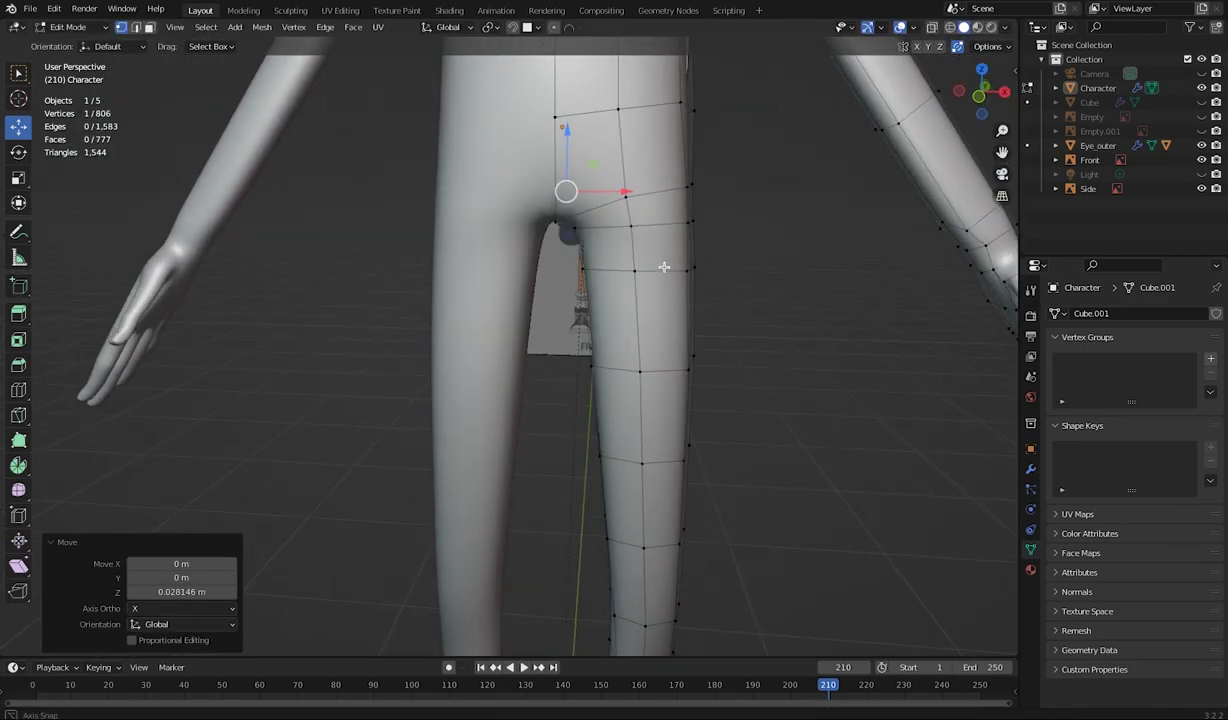
pyautogui.click(626, 197)
pyautogui.press('g')
pyautogui.click(632, 189)
# Select groups of body vertices in side view and shift them along Y to follow the reference outline
pyautogui.scroll(-3, 632, 189)
pyautogui.moveTo(632, 370); pyautogui.dragTo(467, 342, button='middle')
pyautogui.moveTo(470, 290); pyautogui.dragTo(508, 264)
pyautogui.press('g')
pyautogui.press('y')
pyautogui.click(510, 268)
pyautogui.press('g')
pyautogui.press('y')
pyautogui.moveTo(470, 322); pyautogui.dragTo(508, 288)
pyautogui.click(514, 285)
pyautogui.moveTo(547, 276); pyautogui.dragTo(556, 278)
# Move the front vertices of the lower torso about 0.025 m backward along Y, and the upper back vertices slightly forward
pyautogui.scroll(4, 556, 278)
pyautogui.moveTo(548, 210); pyautogui.dragTo(570, 246, button='middle')
pyautogui.moveTo(472, 128); pyautogui.dragTo(575, 158)
pyautogui.scroll(-2, 575, 158)
pyautogui.moveTo(575, 158); pyautogui.dragTo(400, 279, button='middle')
pyautogui.moveTo(400, 279); pyautogui.dragTo(490, 298)
pyautogui.moveTo(398, 380); pyautogui.dragTo(448, 348)
pyautogui.moveTo(462, 363); pyautogui.dragTo(470, 364)
pyautogui.moveTo(398, 408); pyautogui.dragTo(474, 425)
pyautogui.moveTo(345, 410); pyautogui.dragTo(489, 453, button='middle')
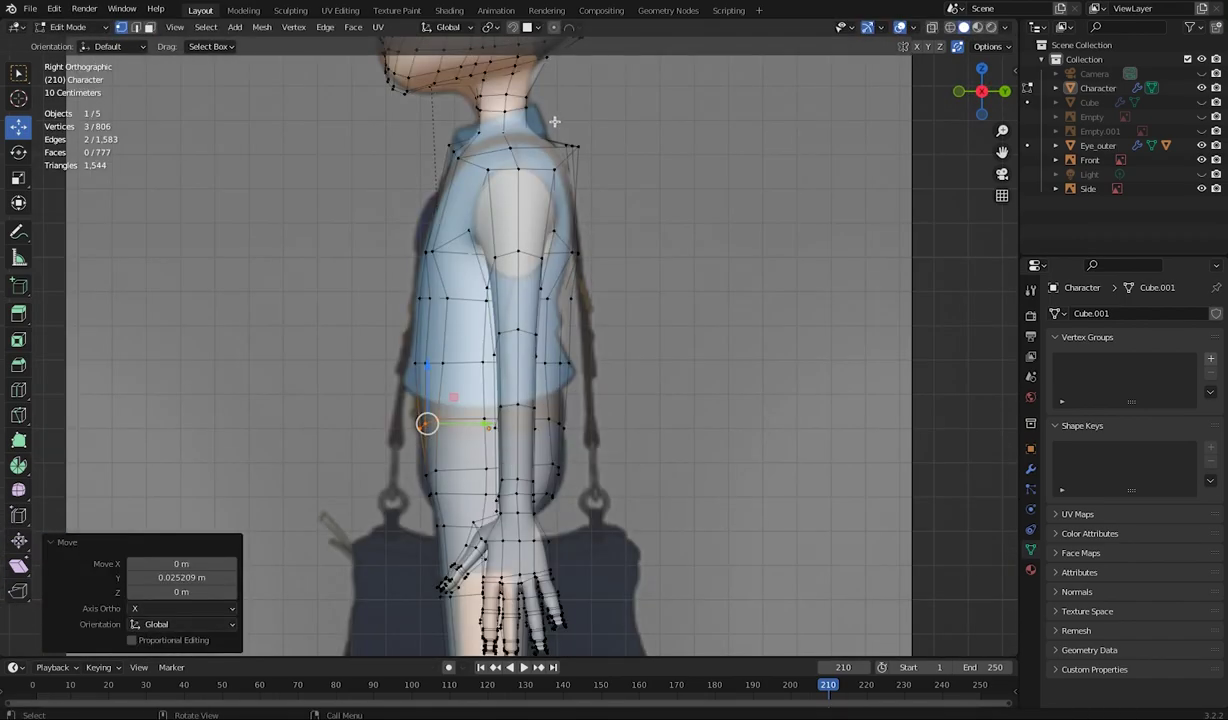
pyautogui.moveTo(562, 127); pyautogui.dragTo(590, 160)
pyautogui.moveTo(618, 146); pyautogui.dragTo(609, 145)
# Move four vertices in one column on the back of the head outward along X to even the spacing
pyautogui.moveTo(520, 290); pyautogui.dragTo(680, 470, button='middle')
pyautogui.keyDown('shift'); pyautogui.moveTo(680, 470); pyautogui.dragTo(534, 592, button='middle'); pyautogui.keyUp('shift')
pyautogui.scroll(8, 395, 348)
pyautogui.moveTo(395, 348); pyautogui.dragTo(300, 350, button='middle')
pyautogui.keyDown('ctrl'); pyautogui.moveTo(411, 350); pyautogui.dragTo(335, 370, button='middle'); pyautogui.keyUp('ctrl')
pyautogui.keyDown('shift'); pyautogui.moveTo(335, 370); pyautogui.dragTo(300, 240, button='middle'); pyautogui.keyUp('shift')
pyautogui.keyDown('ctrl'); pyautogui.moveTo(420, 240); pyautogui.dragTo(473, 355, button='middle'); pyautogui.keyUp('ctrl')
pyautogui.scroll(5, 473, 355)
pyautogui.keyDown('shift'); pyautogui.moveTo(480, 306); pyautogui.dragTo(450, 410, button='middle'); pyautogui.keyUp('shift')
pyautogui.scroll(3, 450, 410)
pyautogui.click(480, 246)
pyautogui.moveTo(422, 246); pyautogui.dragTo(411, 246)
pyautogui.click(475, 335)
pyautogui.moveTo(418, 337); pyautogui.dragTo(408, 337)
pyautogui.click(478, 416)
pyautogui.moveTo(423, 417); pyautogui.dragTo(408, 417)
pyautogui.click(480, 477)
pyautogui.moveTo(424, 477); pyautogui.dragTo(409, 477)
# Shift the vertices of the neighbouring column on the back of the head outward, down to the base of the skull
pyautogui.moveTo(473, 550); pyautogui.dragTo(493, 471, button='middle')
pyautogui.click(546, 239)
pyautogui.moveTo(489, 240); pyautogui.dragTo(480, 240)
pyautogui.click(546, 298)
pyautogui.moveTo(477, 301); pyautogui.dragTo(463, 301)
pyautogui.click(547, 320)
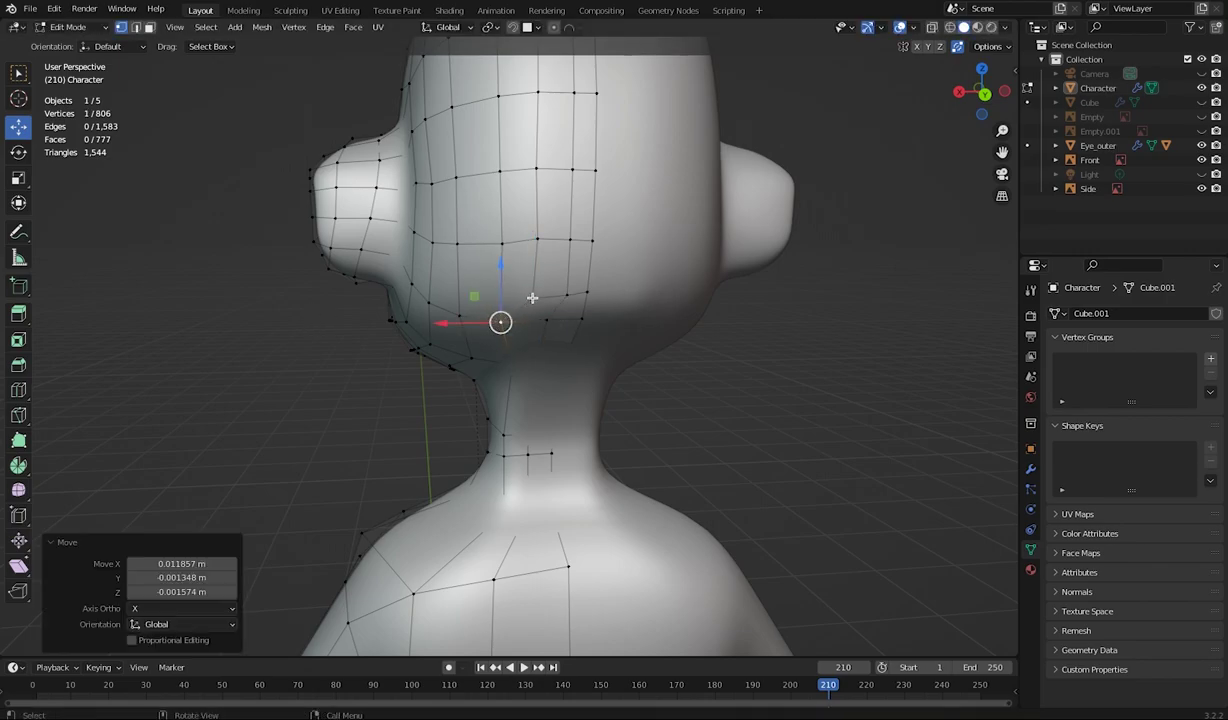
pyautogui.moveTo(499, 321); pyautogui.dragTo(620, 380, button='middle')
# Smooth the selected vertices around the lower back of the head
pyautogui.hotkey('alt', 'z')
pyautogui.moveTo(499, 402); pyautogui.dragTo(400, 375, button='middle')
pyautogui.hotkey('alt', 'z')
pyautogui.click(293, 27)
pyautogui.click(316, 209)
pyautogui.click(316, 205)
# Select a single body vertex and raise it slightly along Z
pyautogui.moveTo(316, 310); pyautogui.dragTo(203, 353, button='middle')
pyautogui.scroll(3, 428, 285)
pyautogui.moveTo(429, 285); pyautogui.dragTo(575, 130, button='middle')
pyautogui.scroll(-4, 578, 285)
pyautogui.keyDown('shift'); pyautogui.moveTo(540, 360); pyautogui.dragTo(600, 320, button='middle'); pyautogui.keyUp('shift')
pyautogui.scroll(-3, 668, 300)
pyautogui.moveTo(668, 300); pyautogui.dragTo(477, 556, button='middle')
pyautogui.scroll(3, 477, 556)
pyautogui.moveTo(592, 537); pyautogui.dragTo(470, 507, button='middle')
pyautogui.click(628, 591)
pyautogui.moveTo(626, 532); pyautogui.dragTo(626, 519)
# Switch to Object Mode and examine the smoothed shape of the whole character
pyautogui.moveTo(572, 489); pyautogui.dragTo(617, 496, button='middle')
pyautogui.scroll(-1, 610, 490)
pyautogui.moveTo(462, 462); pyautogui.dragTo(590, 516, button='middle')
pyautogui.scroll(-2, 590, 516)
pyautogui.click(66, 27)
pyautogui.click(80, 47)
pyautogui.moveTo(420, 440); pyautogui.dragTo(329, 403, button='middle')
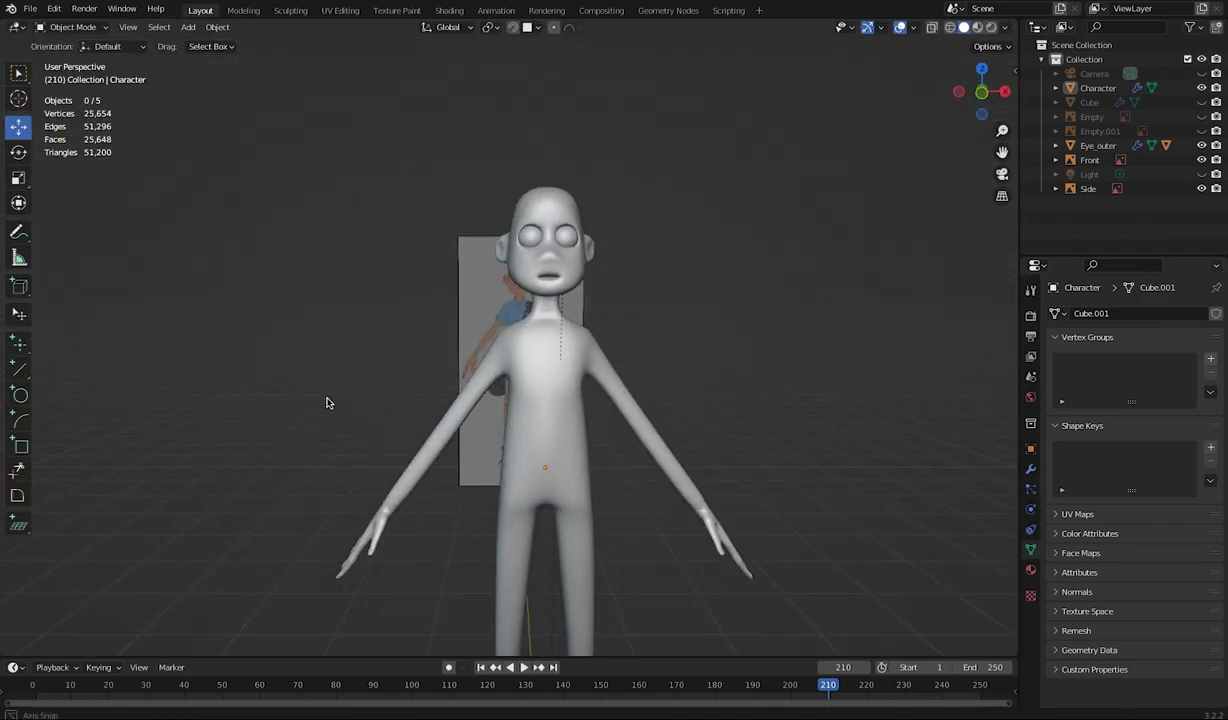
pyautogui.click(493, 367)
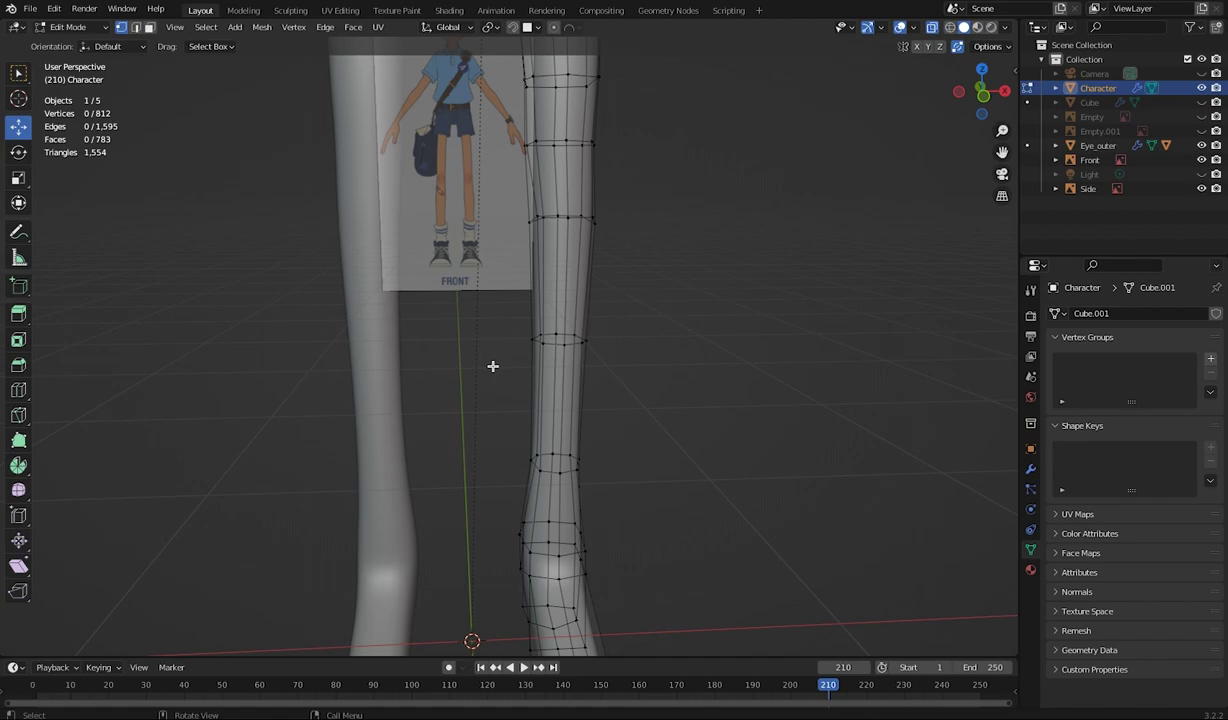
# In see-through front view, select the second edge loop above the knee and scale it down to the reference leg's width
pyautogui.press('KP_1')
pyautogui.hotkey('alt', 'z')
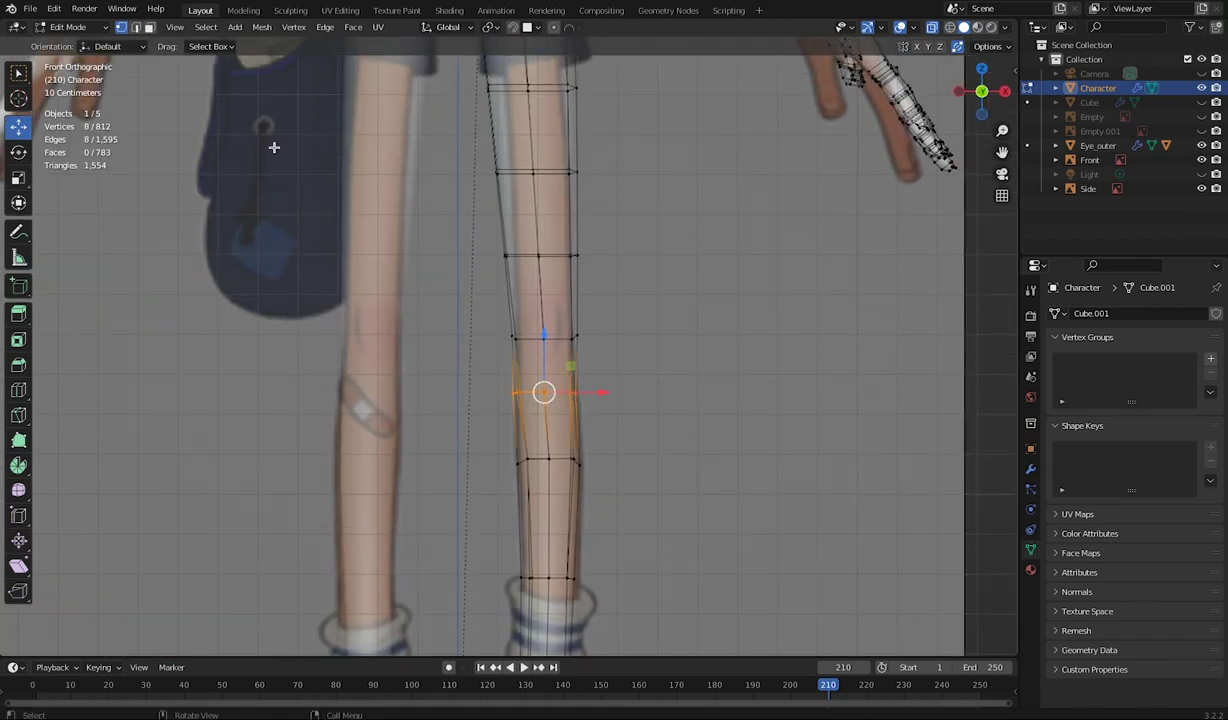
pyautogui.click(260, 27)
pyautogui.moveTo(302, 65)
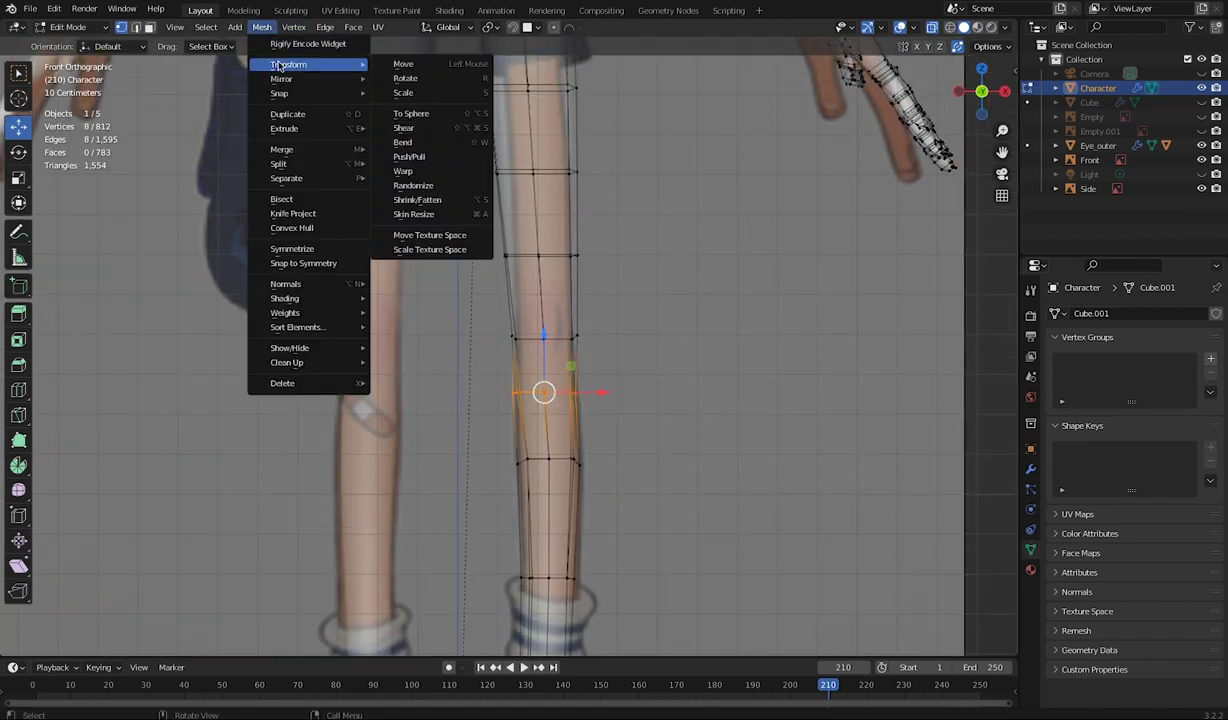
pyautogui.keyDown('alt'); pyautogui.click(517, 246); pyautogui.keyUp('alt')
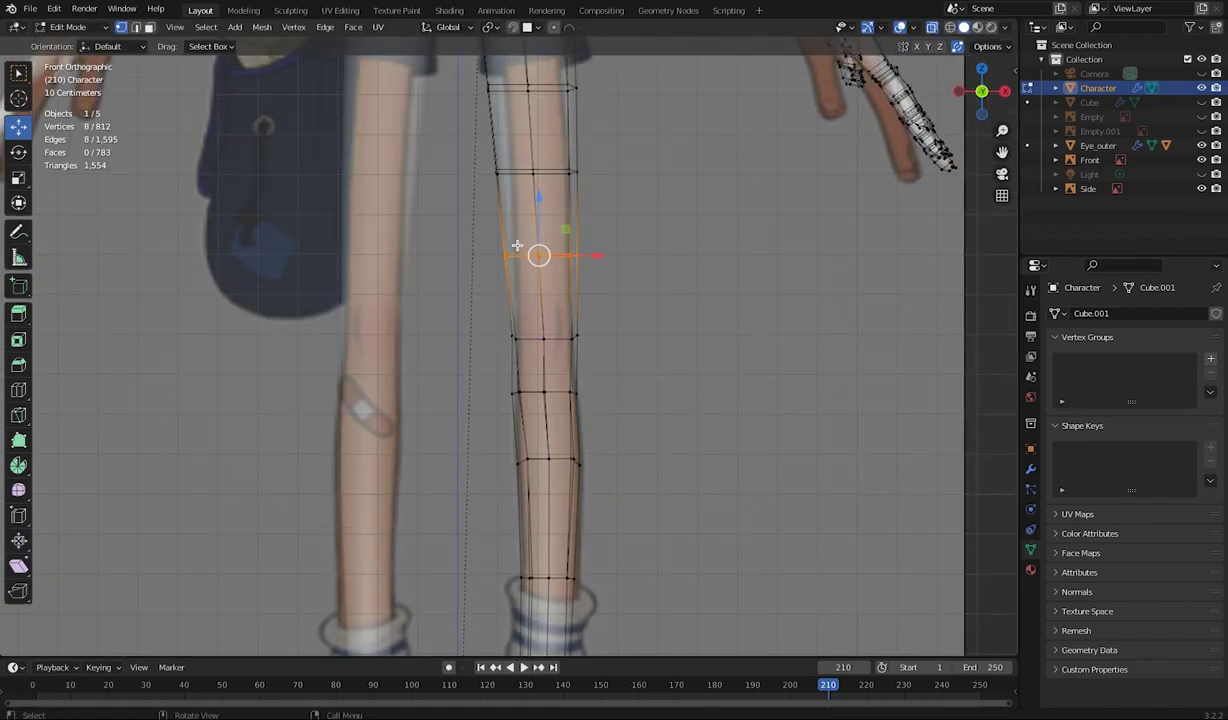
pyautogui.click(260, 30)
pyautogui.click(445, 97)
pyautogui.click(471, 230)
pyautogui.hotkey('shift', 'space')
pyautogui.press('s')
pyautogui.moveTo(471, 230); pyautogui.dragTo(483, 235)
# Scale down the next two edge loops up the thigh to match the reference leg's width
pyautogui.keyDown('alt'); pyautogui.click(513, 171); pyautogui.keyUp('alt')
pyautogui.moveTo(562, 114); pyautogui.dragTo(555, 128)
pyautogui.keyDown('alt'); pyautogui.click(550, 87); pyautogui.keyUp('alt')
pyautogui.moveTo(559, 54); pyautogui.dragTo(552, 64)
# Raise individual low-lying vertices around the knee slightly along Z to even out their edge loop
pyautogui.moveTo(440, 310); pyautogui.dragTo(262, 325, button='middle')
pyautogui.click(495, 479)
pyautogui.hotkey('shift', 'space')
pyautogui.press('g')
pyautogui.moveTo(493, 418); pyautogui.dragTo(493, 404)
pyautogui.moveTo(700, 445); pyautogui.dragTo(778, 452, button='middle')
pyautogui.click(521, 455)
pyautogui.moveTo(521, 399); pyautogui.dragTo(521, 392)
pyautogui.moveTo(521, 410); pyautogui.dragTo(640, 430, button='middle')
pyautogui.click(493, 475)
# In front view, select the edge loop just below the knee and flatten it slightly along Z
pyautogui.press('KP_1')
pyautogui.keyDown('alt'); pyautogui.click(519, 458); pyautogui.keyUp('alt')
pyautogui.hotkey('shift', 'space')
pyautogui.press('r')
pyautogui.hotkey('shift', 'space')
pyautogui.press('s')
pyautogui.moveTo(547, 417); pyautogui.dragTo(547, 426)
# Flatten the knee edge loop and the loop just above it along Z
pyautogui.keyDown('alt'); pyautogui.click(515, 393); pyautogui.keyUp('alt')
pyautogui.moveTo(546, 353); pyautogui.dragTo(547, 384)
pyautogui.keyDown('alt'); pyautogui.click(517, 337); pyautogui.keyUp('alt')
pyautogui.moveTo(546, 293); pyautogui.dragTo(547, 319)
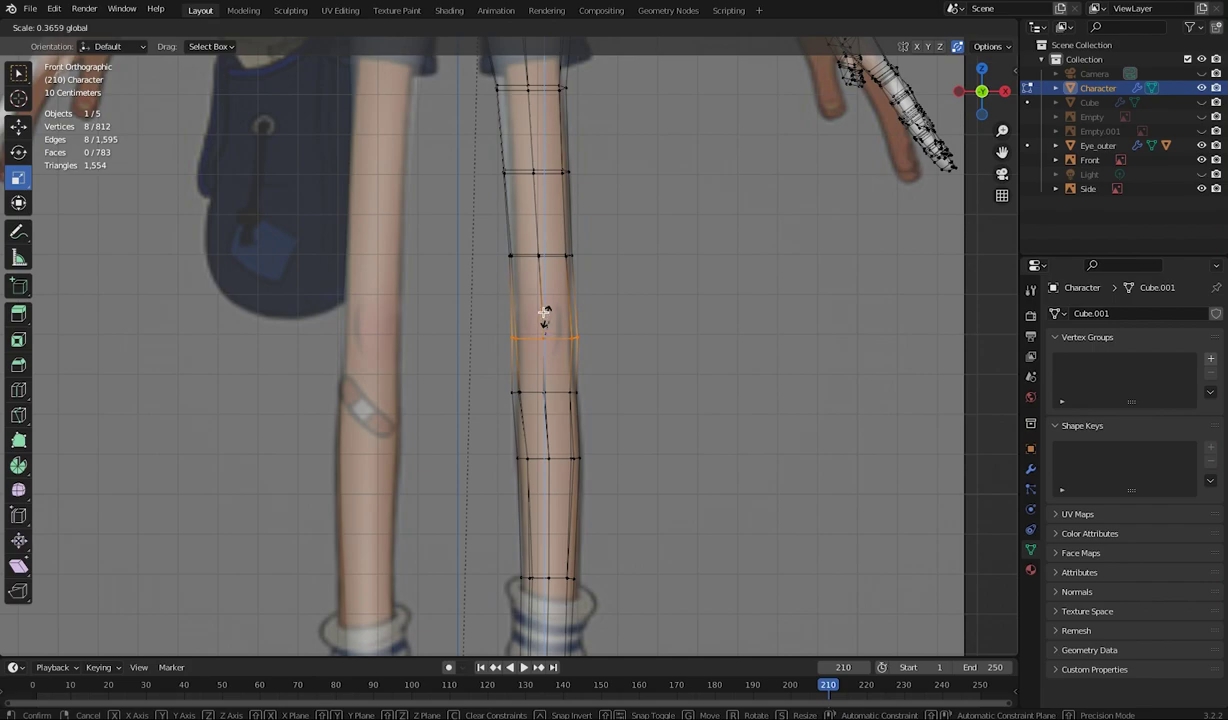
pyautogui.click(538, 310)
# Flatten the next two edge loops up the thigh along Z
pyautogui.press('g')
pyautogui.press('z')
pyautogui.click(538, 250)
pyautogui.press('s')
pyautogui.click(540, 225)
pyautogui.press('g')
pyautogui.press('z')
pyautogui.click(533, 150)
pyautogui.press('s')
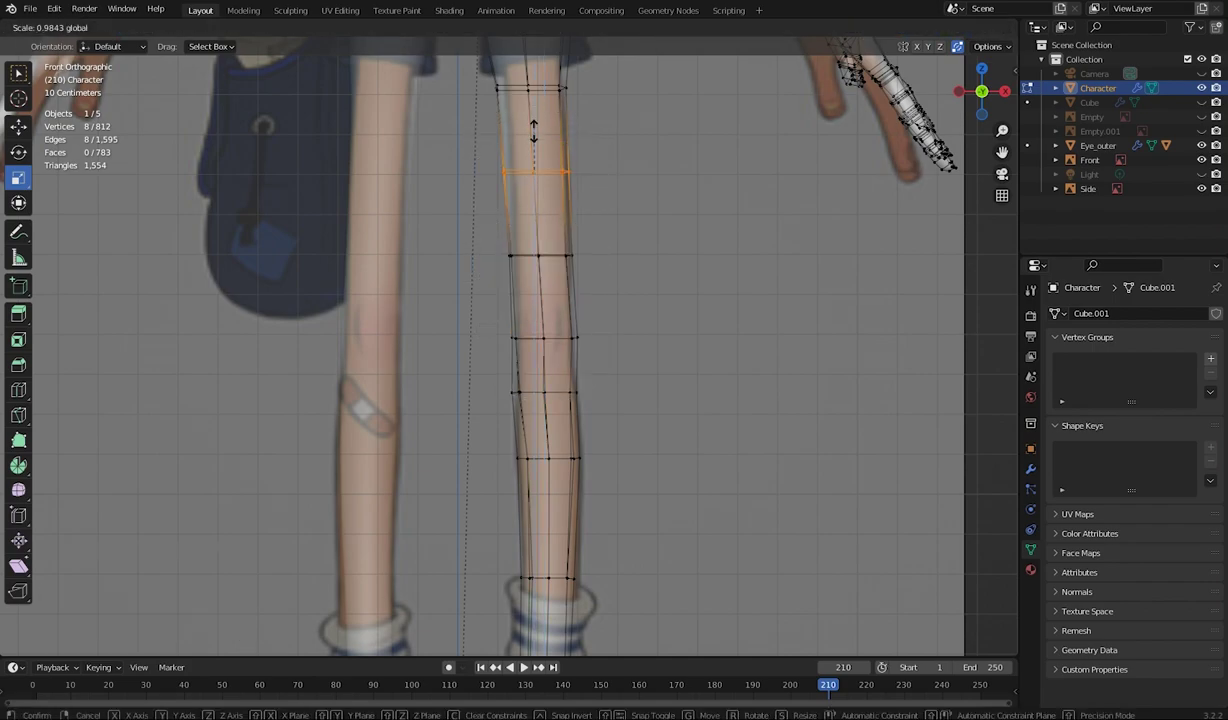
pyautogui.click(535, 150)
# Flatten the edge loop just below the shorts' hem along Z
pyautogui.press('g')
pyautogui.press('z')
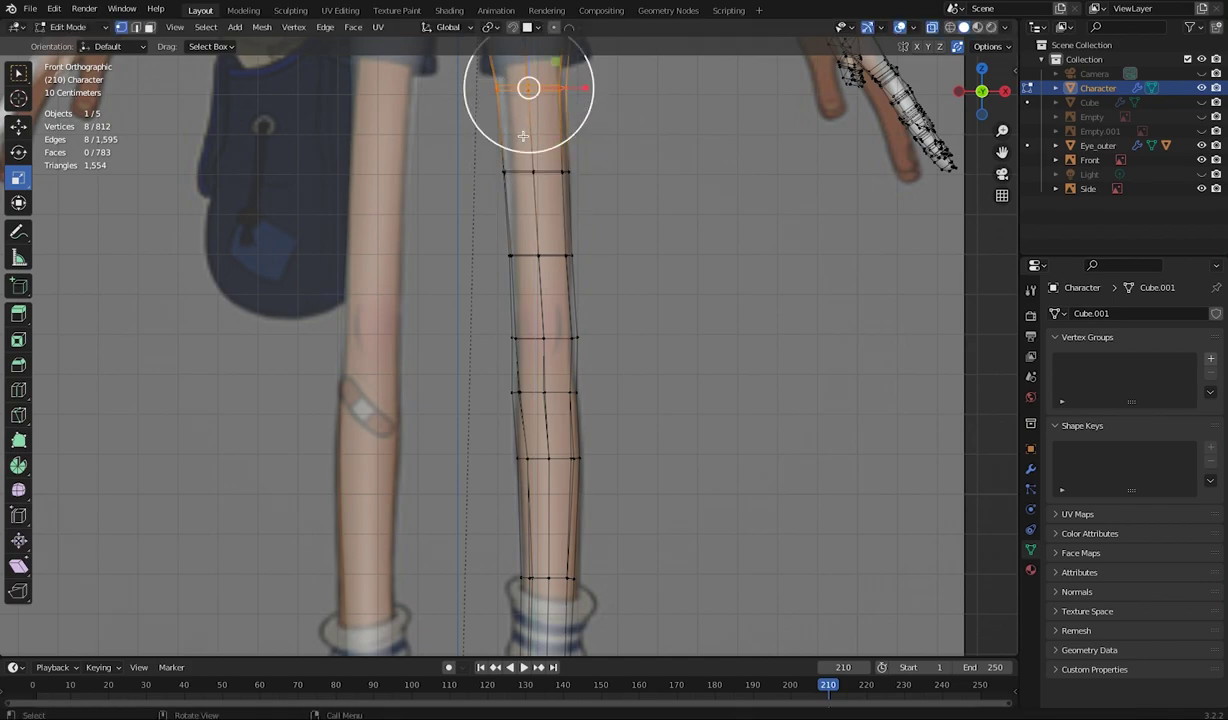
pyautogui.click(533, 66)
pyautogui.keyDown('shift'); pyautogui.moveTo(494, 199); pyautogui.dragTo(517, 408, button='middle'); pyautogui.keyUp('shift')
pyautogui.press('s')
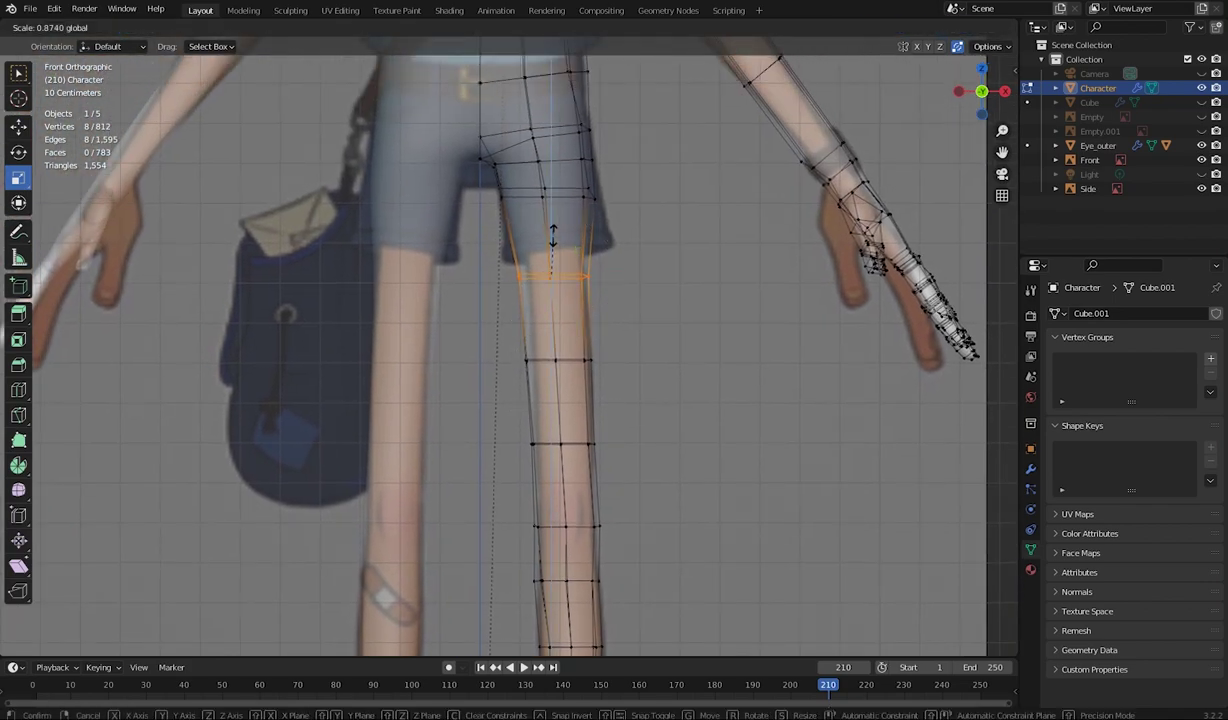
pyautogui.click(552, 262)
pyautogui.click(486, 376)
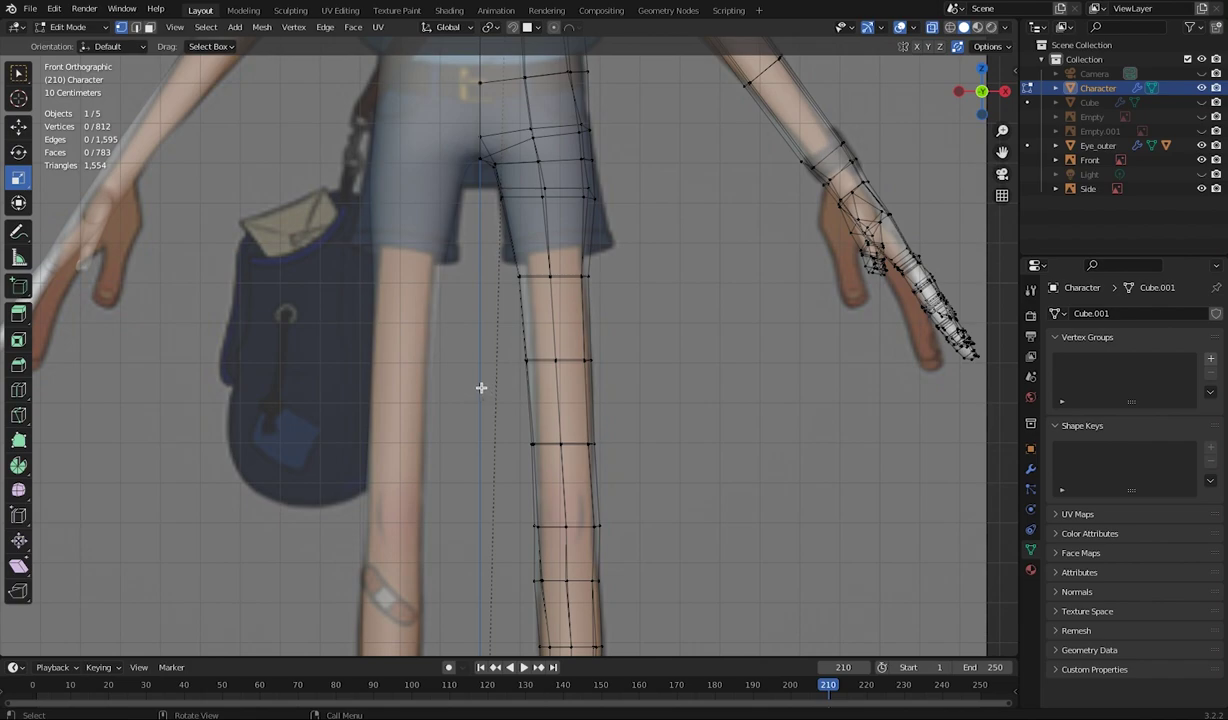
# Scale down the second edge loop below the shorts' hem slightly to slim the upper thigh
pyautogui.keyDown('shift'); pyautogui.moveTo(482, 387); pyautogui.dragTo(499, 241, button='middle'); pyautogui.keyUp('shift')
pyautogui.keyDown('alt'); pyautogui.click(560, 390); pyautogui.keyUp('alt')
pyautogui.click(499, 442)
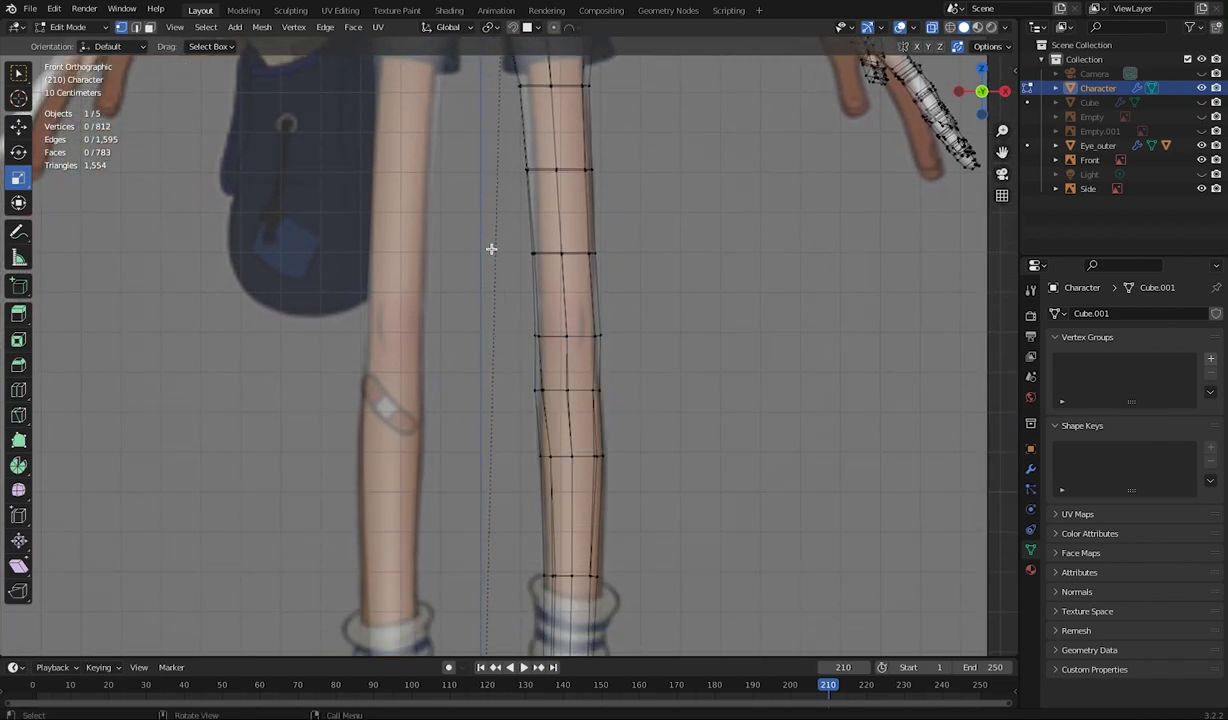
pyautogui.keyDown('alt'); pyautogui.click(540, 170); pyautogui.keyUp('alt')
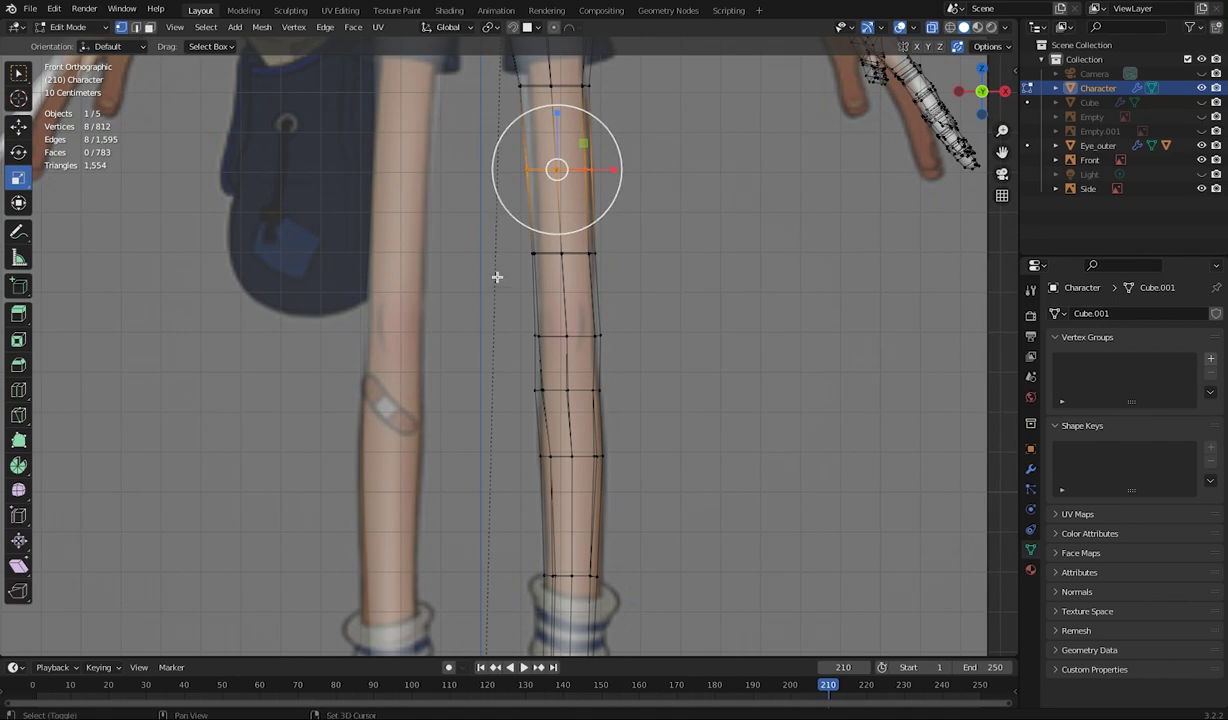
pyautogui.keyDown('shift'); pyautogui.moveTo(496, 304); pyautogui.dragTo(497, 476, button='middle'); pyautogui.keyUp('shift')
pyautogui.moveTo(592, 294); pyautogui.dragTo(590, 298)
# Scale the edge loop below the shorts' hem to 0.847 and the loop above it to 0.899
pyautogui.keyDown('alt'); pyautogui.click(595, 258); pyautogui.keyUp('alt')
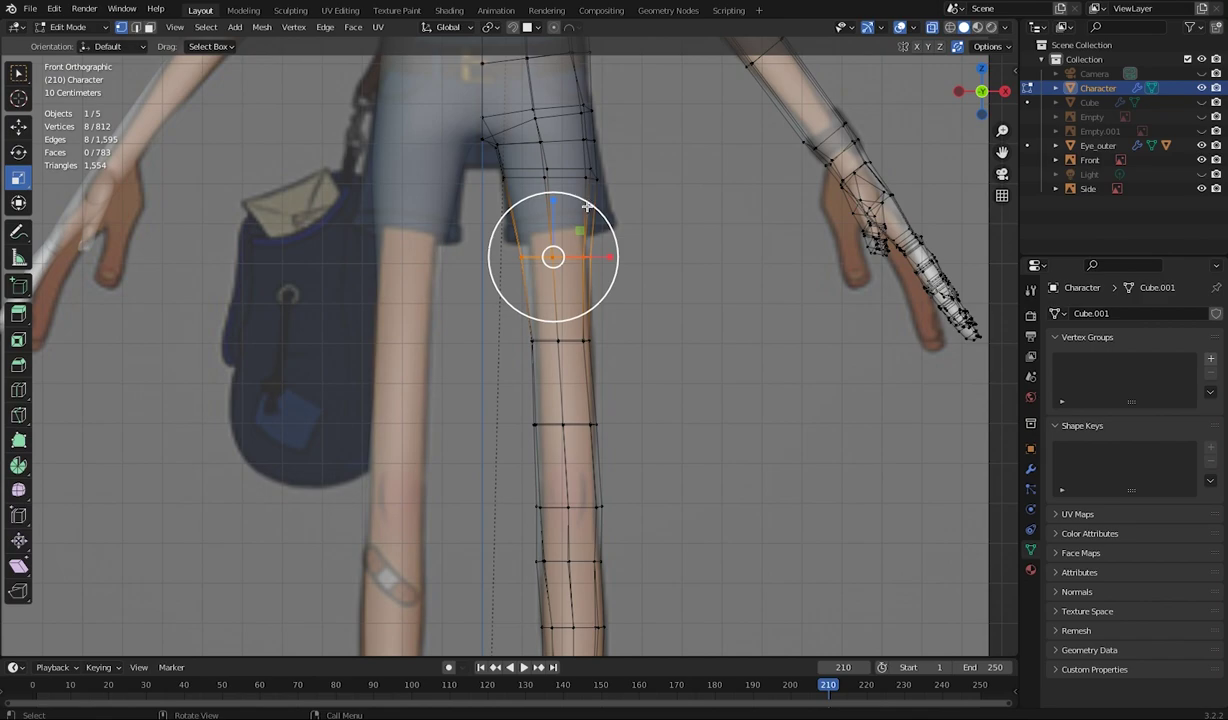
pyautogui.moveTo(587, 207)
pyautogui.mouseDown()
pyautogui.moveTo(560, 203)
pyautogui.moveTo(572, 216)
pyautogui.mouseUp()
pyautogui.moveTo(504, 218); pyautogui.dragTo(495, 253, button='middle')
pyautogui.press('KP_1')
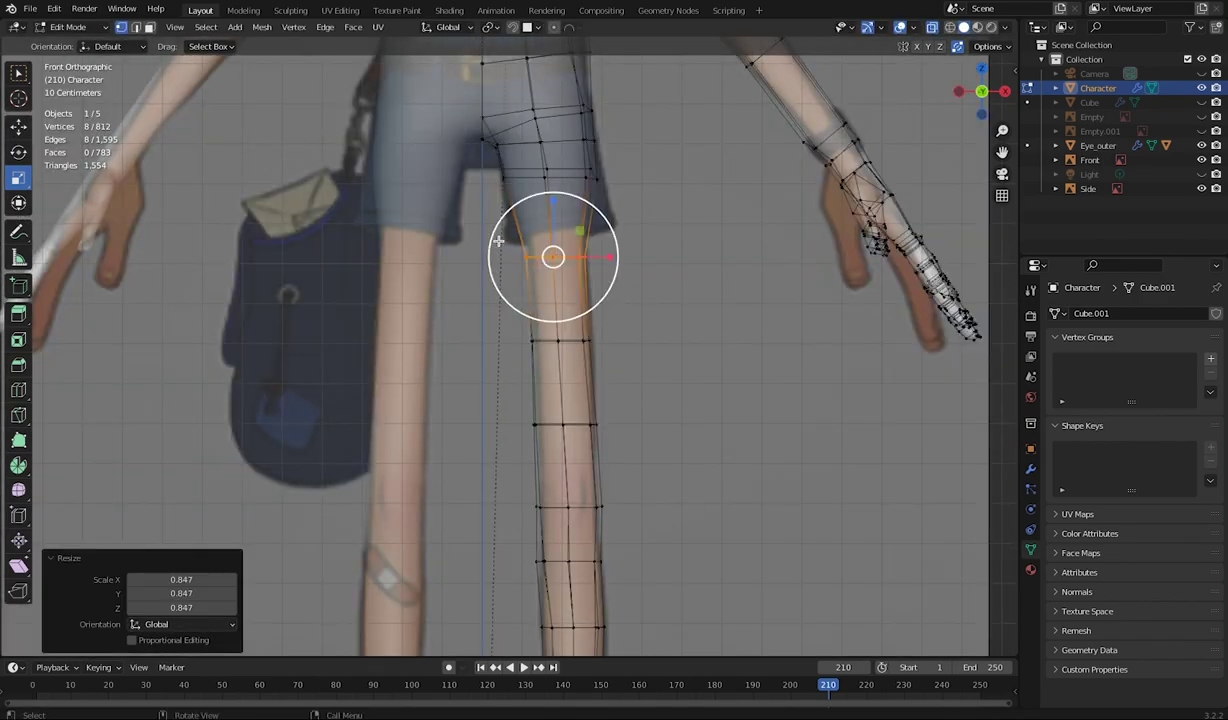
pyautogui.keyDown('alt'); pyautogui.click(572, 188); pyautogui.keyUp('alt')
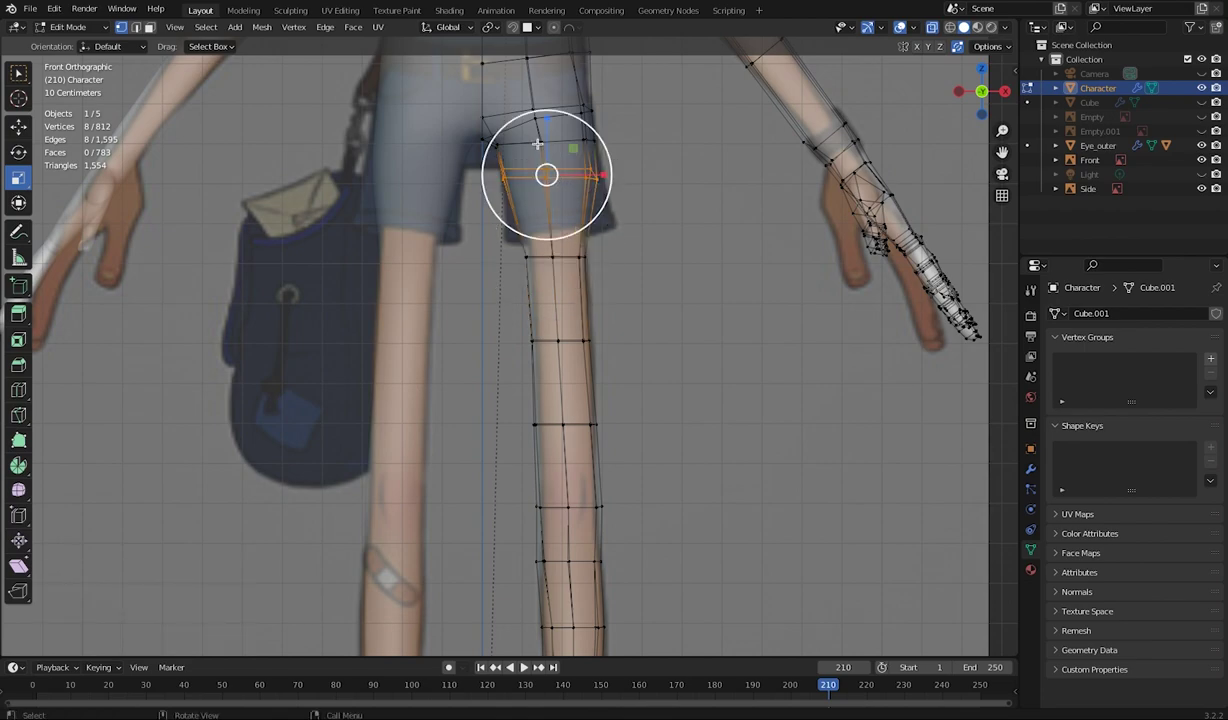
pyautogui.moveTo(545, 116); pyautogui.dragTo(574, 146)
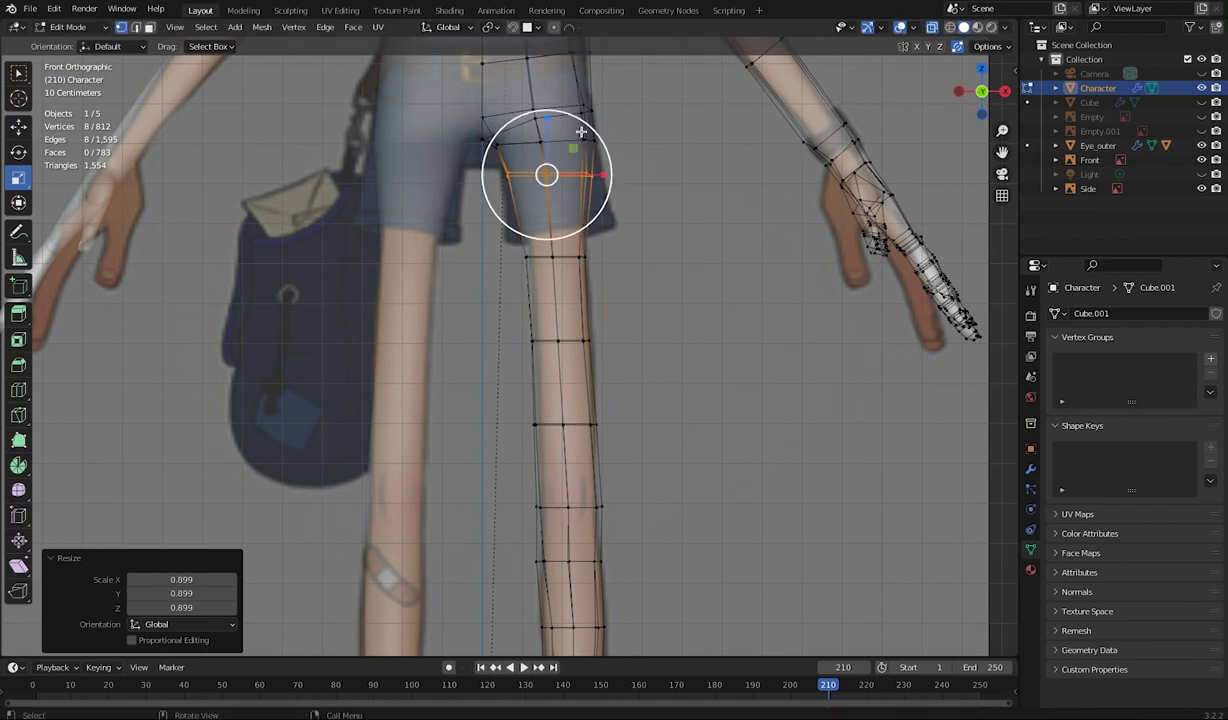
pyautogui.click(664, 140)
# Try to scale the row of vertices across the top of the leg at crotch level
pyautogui.press('b')
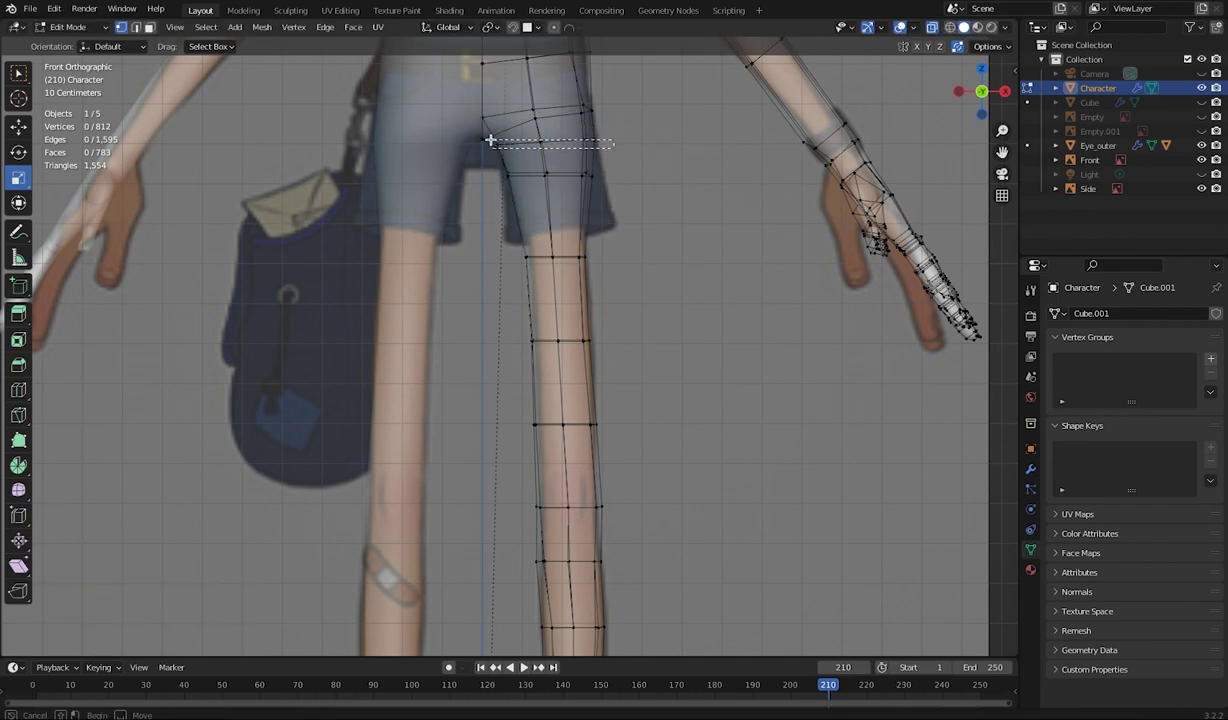
pyautogui.moveTo(490, 138); pyautogui.dragTo(490, 124)
pyautogui.moveTo(577, 107); pyautogui.dragTo(573, 109)
pyautogui.hotkey('ctrl', 'z')
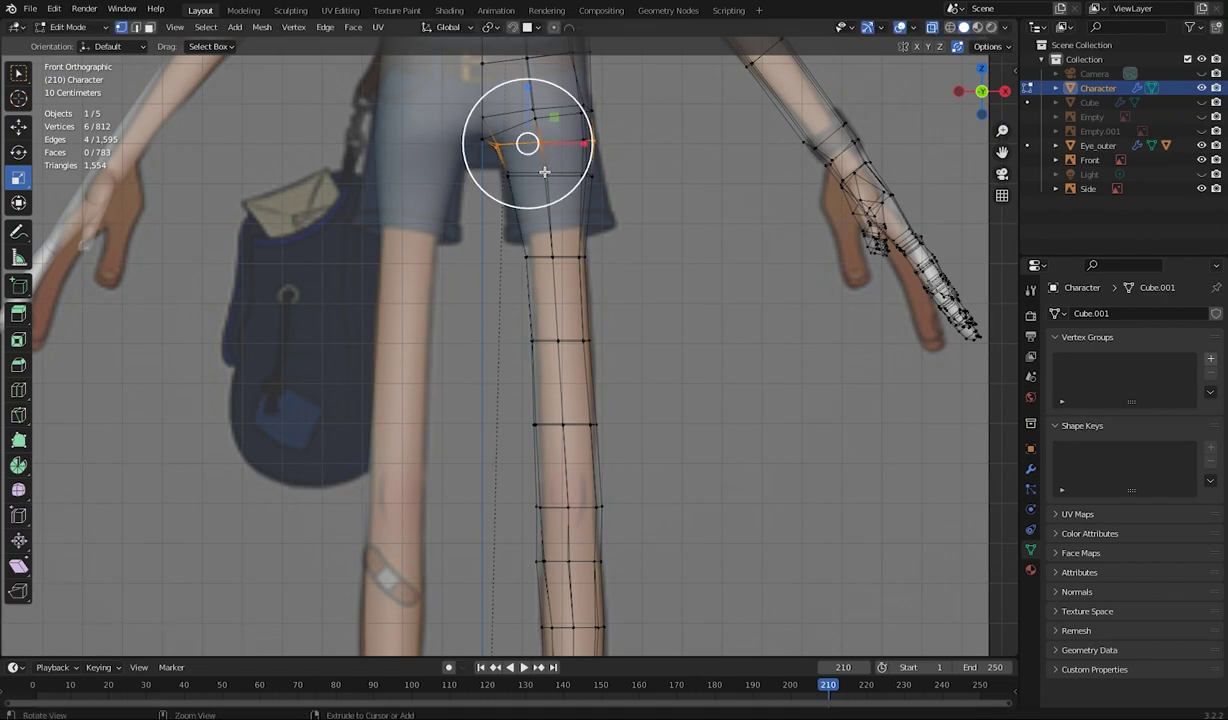
pyautogui.click(650, 178)
pyautogui.moveTo(624, 159); pyautogui.dragTo(486, 141)
pyautogui.moveTo(578, 104); pyautogui.dragTo(549, 156)
pyautogui.hotkey('ctrl', 'z')
# Examine the whole mesh against the references in front, side and perspective views
pyautogui.moveTo(583, 141); pyautogui.dragTo(788, 525, button='middle')
pyautogui.keyDown('shift'); pyautogui.moveTo(644, 400); pyautogui.dragTo(567, 304, button='middle'); pyautogui.keyUp('shift')
pyautogui.keyDown('shift'); pyautogui.moveTo(559, 200); pyautogui.dragTo(496, 411, button='middle'); pyautogui.keyUp('shift')
pyautogui.moveTo(401, 328); pyautogui.dragTo(440, 335, button='middle')
pyautogui.press('KP_1')
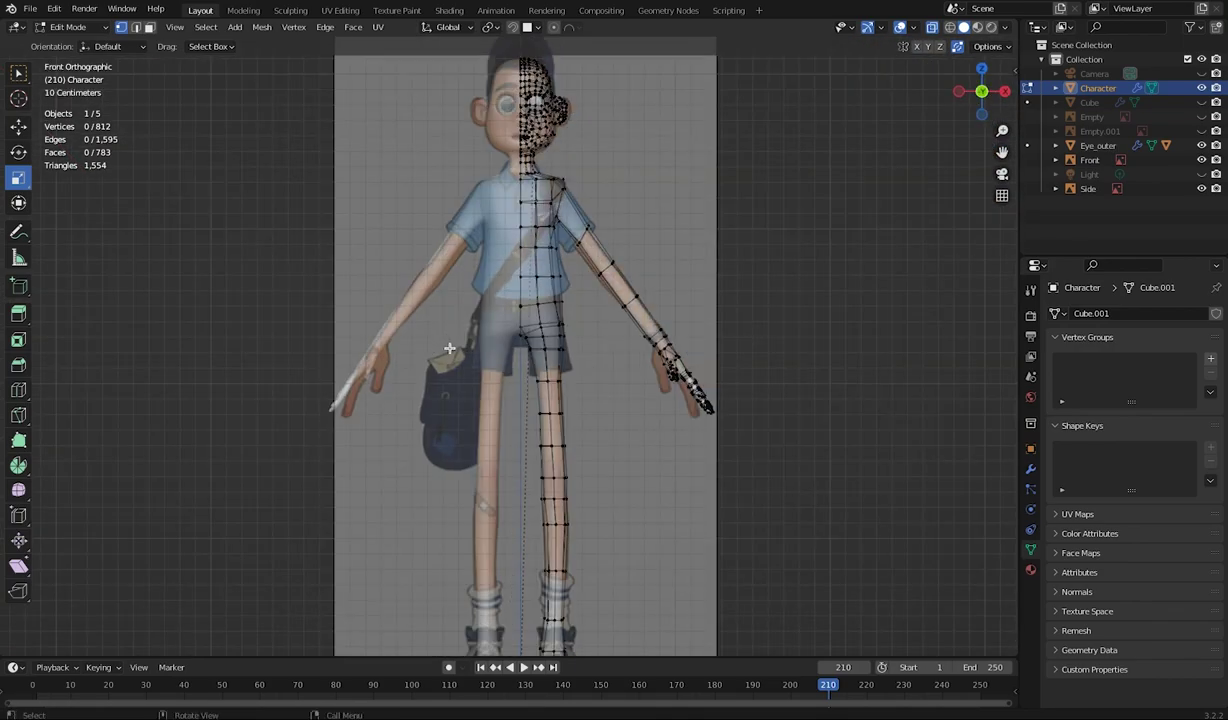
pyautogui.press('KP_3')
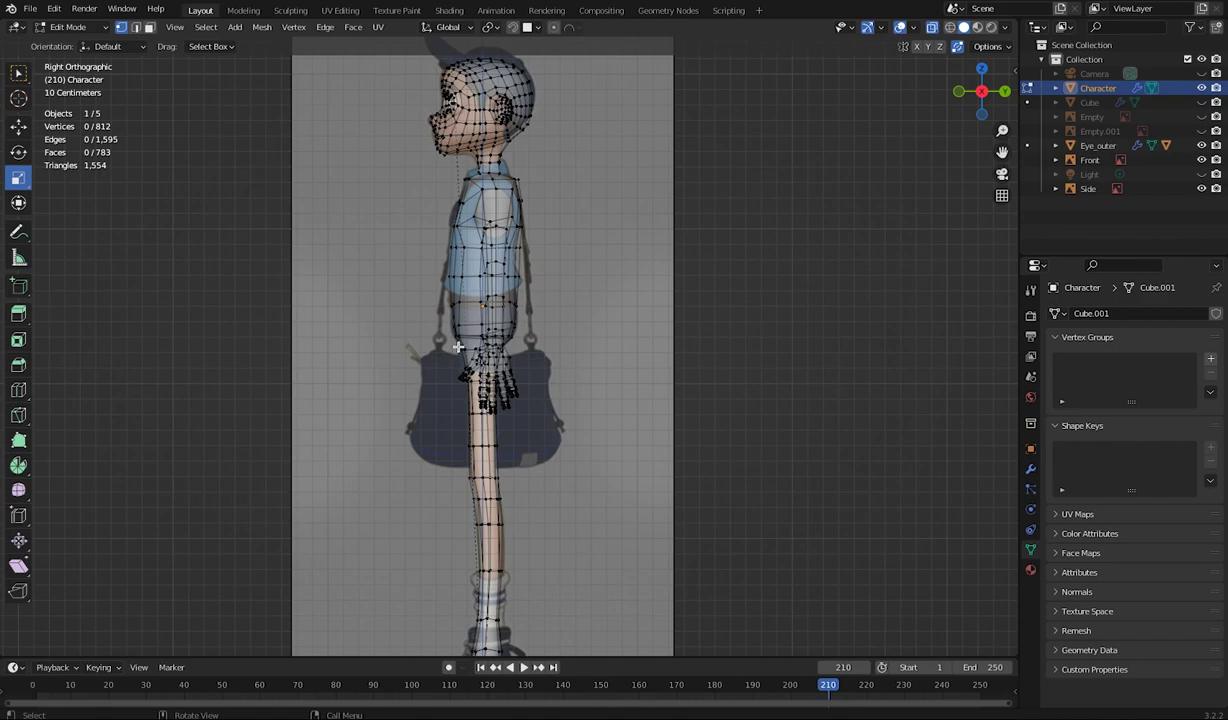
pyautogui.press('KP_5')
pyautogui.moveTo(457, 347); pyautogui.dragTo(623, 454, button='middle')
pyautogui.scroll(4, 562, 386)
pyautogui.keyDown('shift'); pyautogui.moveTo(718, 403); pyautogui.dragTo(675, 365, button='middle'); pyautogui.keyUp('shift')
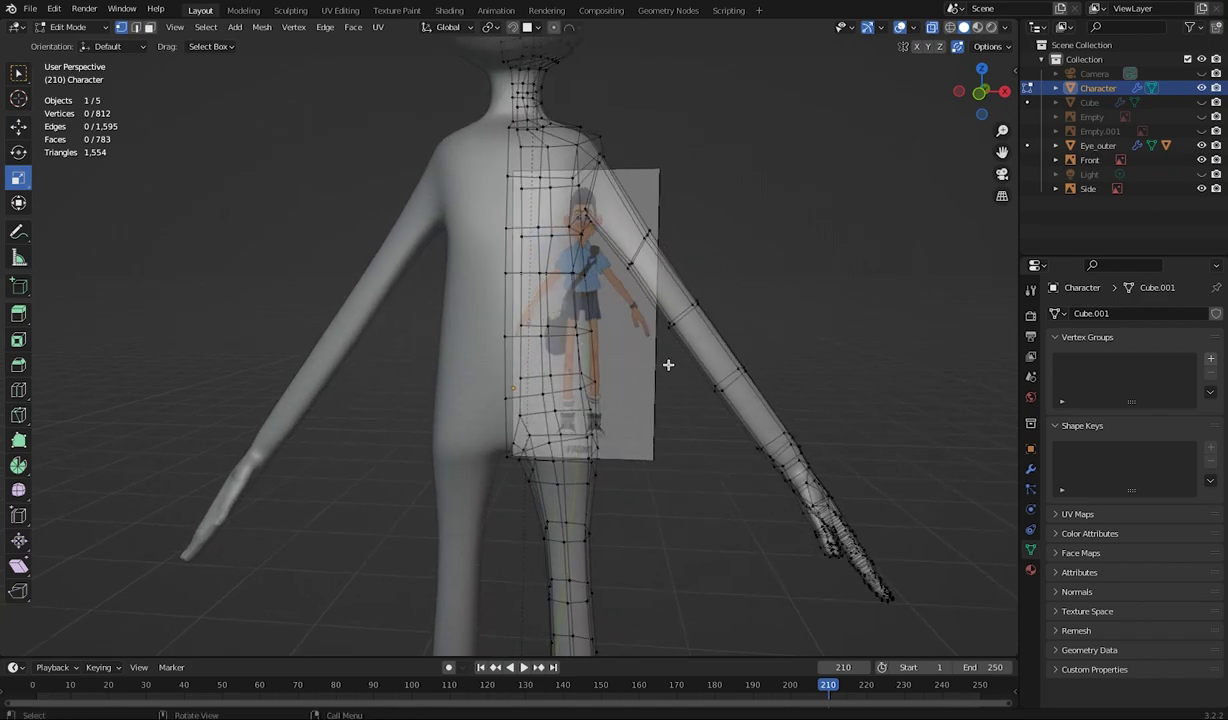
# Select the mid-forearm edge loop and scale it to 0.872
pyautogui.moveTo(752, 323); pyautogui.dragTo(683, 393)
pyautogui.moveTo(764, 327); pyautogui.dragTo(756, 348)
pyautogui.moveTo(746, 493); pyautogui.dragTo(817, 373, button='middle')
pyautogui.scroll(4, 707, 369)
pyautogui.moveTo(669, 339); pyautogui.dragTo(639, 304, button='middle')
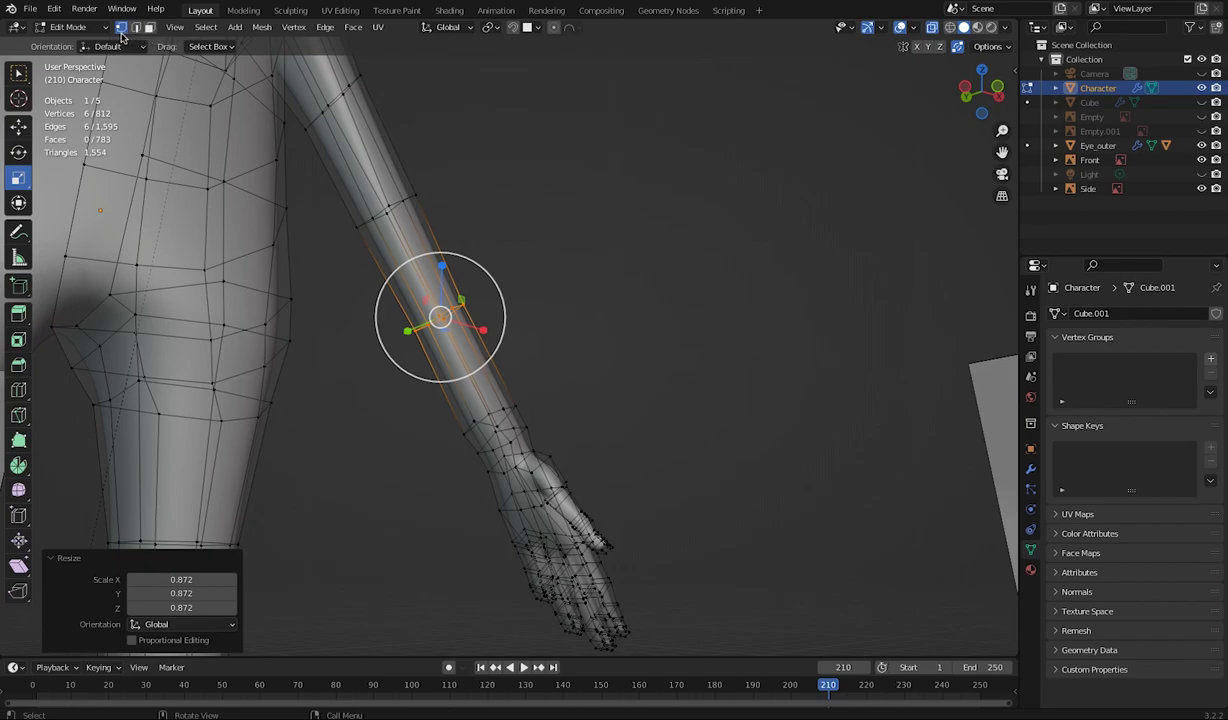
# Set the transform orientation to Normal and move the protruding vertex of the loop above the wrist
pyautogui.hotkey('alt', 'a')
pyautogui.click(477, 421)
pyautogui.hotkey('shift', 'space')
pyautogui.press('g')
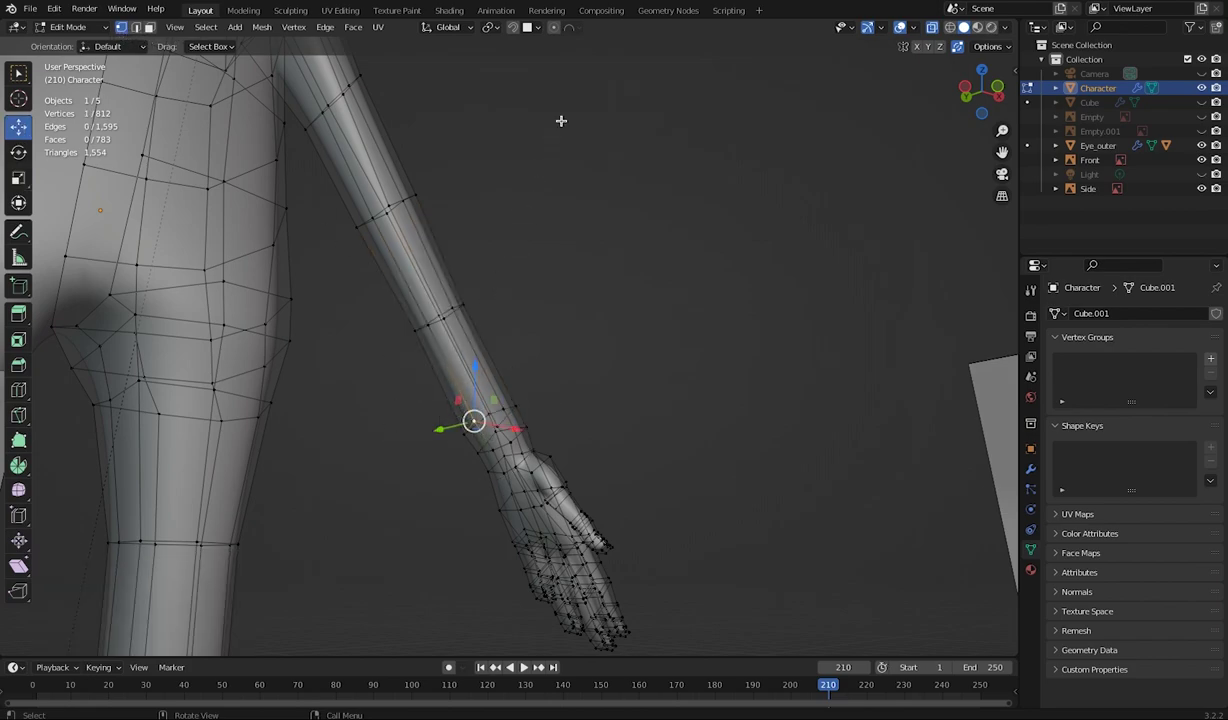
pyautogui.click(447, 27)
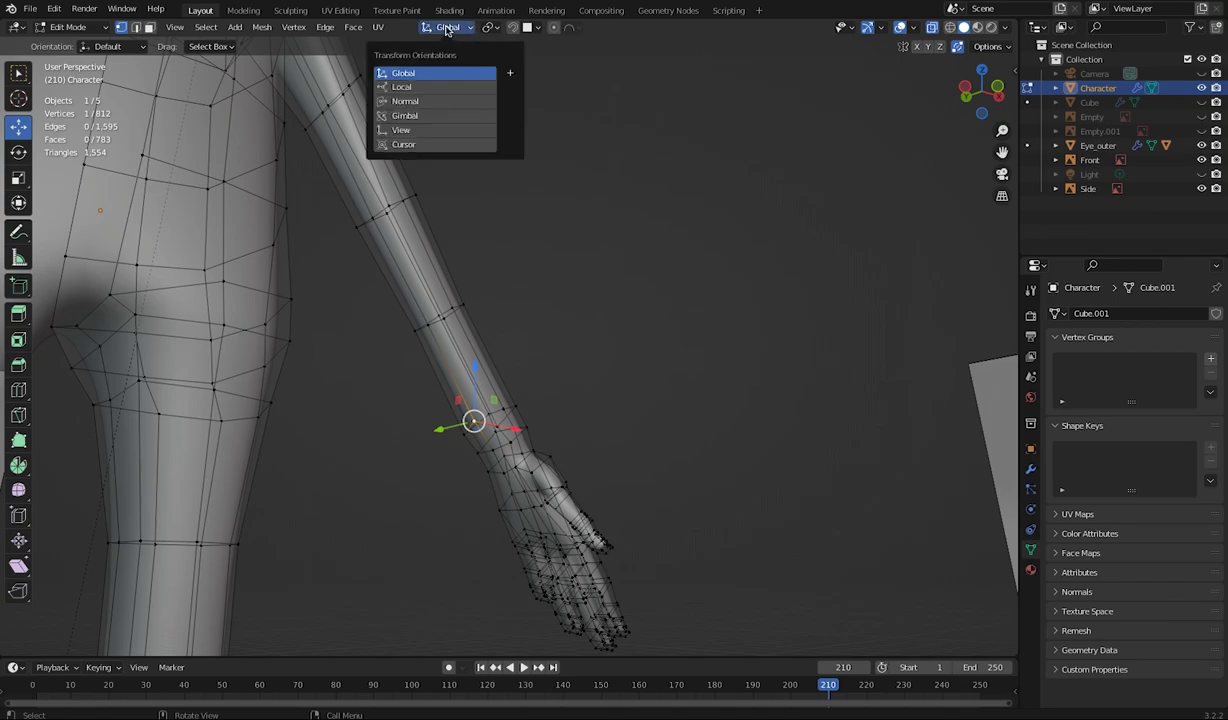
pyautogui.click(418, 100)
pyautogui.moveTo(497, 473); pyautogui.dragTo(512, 496)
# Select the edge loop at the lower end of the forearm and scale it to 0.831
pyautogui.moveTo(447, 491); pyautogui.dragTo(470, 364, button='middle')
pyautogui.click(568, 355)
pyautogui.keyDown('alt'); pyautogui.click(608, 364); pyautogui.keyUp('alt')
pyautogui.hotkey('shift', 'space')
pyautogui.press('s')
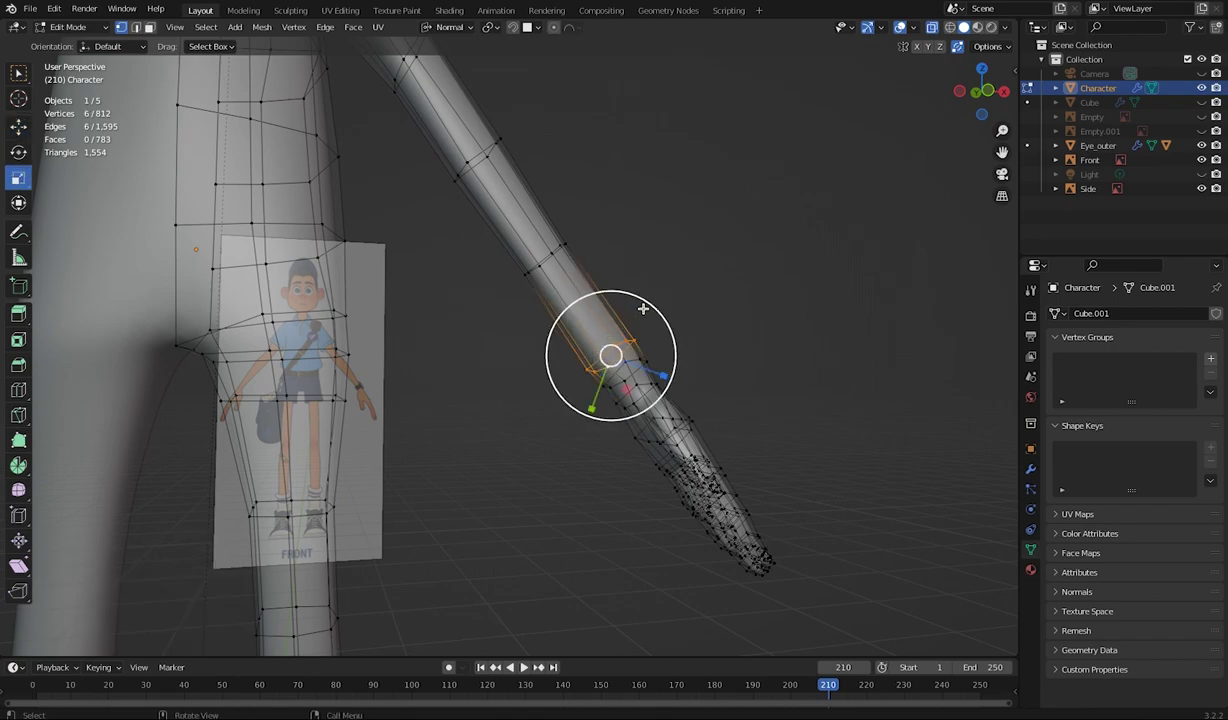
pyautogui.moveTo(644, 311); pyautogui.dragTo(564, 339)
pyautogui.moveTo(564, 339); pyautogui.dragTo(406, 452, button='middle')
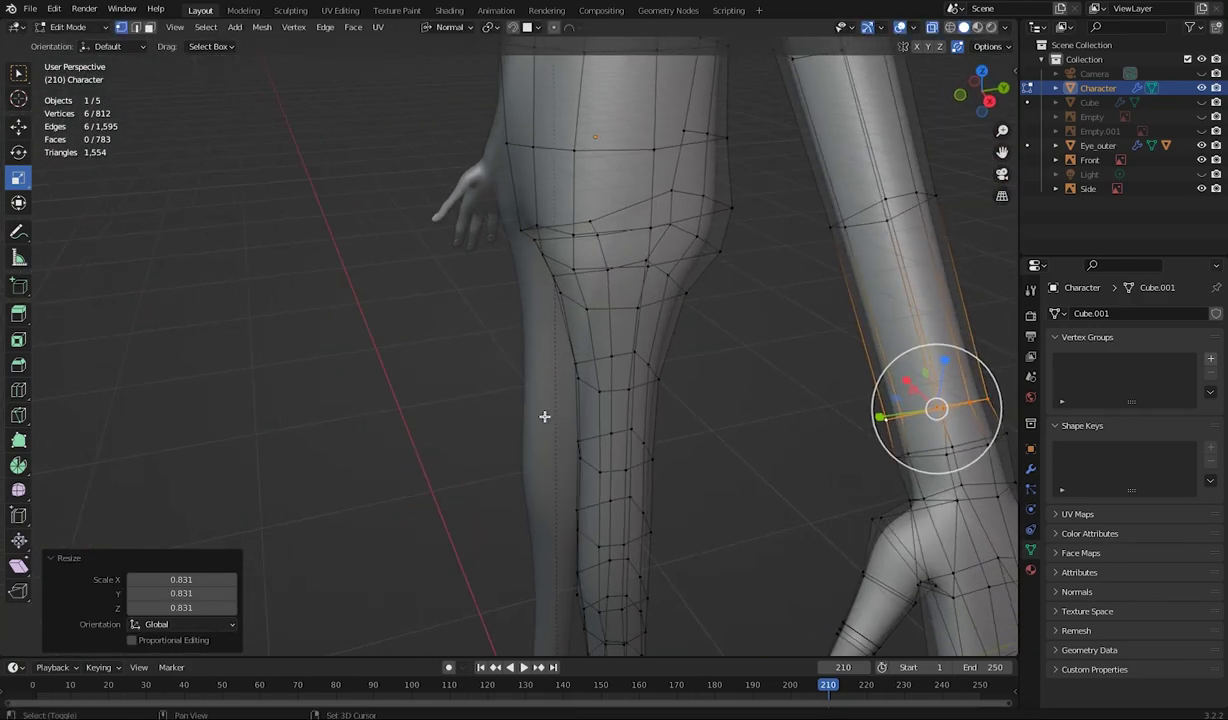
# Select the neighbouring edge loop closer to the wrist and scale it to 0.808
pyautogui.keyDown('shift'); pyautogui.moveTo(537, 417); pyautogui.dragTo(538, 379, button='middle'); pyautogui.keyUp('shift')
pyautogui.keyDown('ctrl'); pyautogui.click(572, 357); pyautogui.keyUp('ctrl')
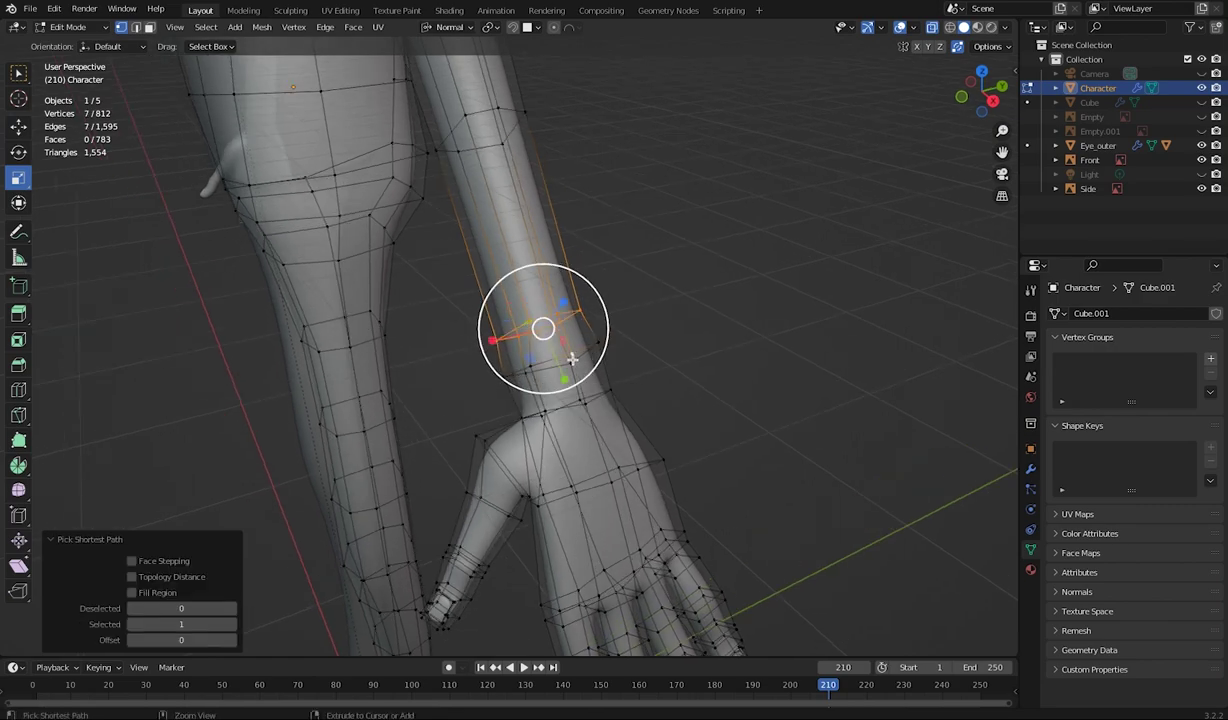
pyautogui.click(613, 340)
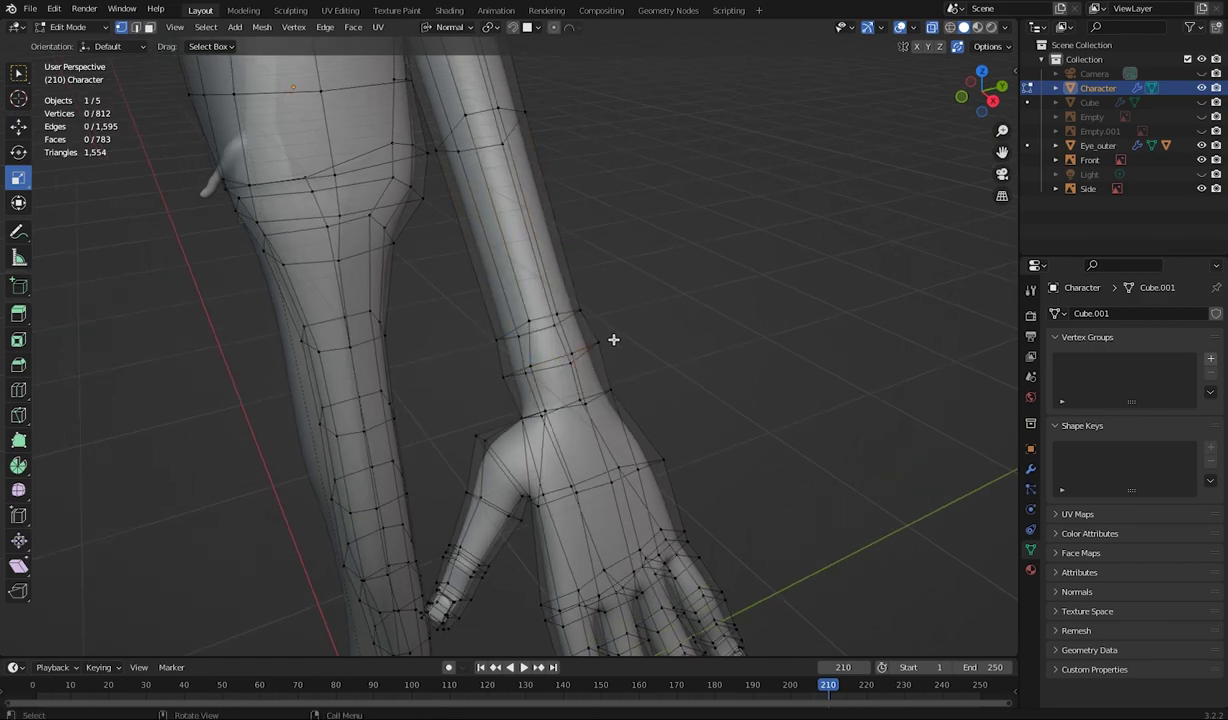
pyautogui.keyDown('alt'); pyautogui.click(572, 352); pyautogui.keyUp('alt')
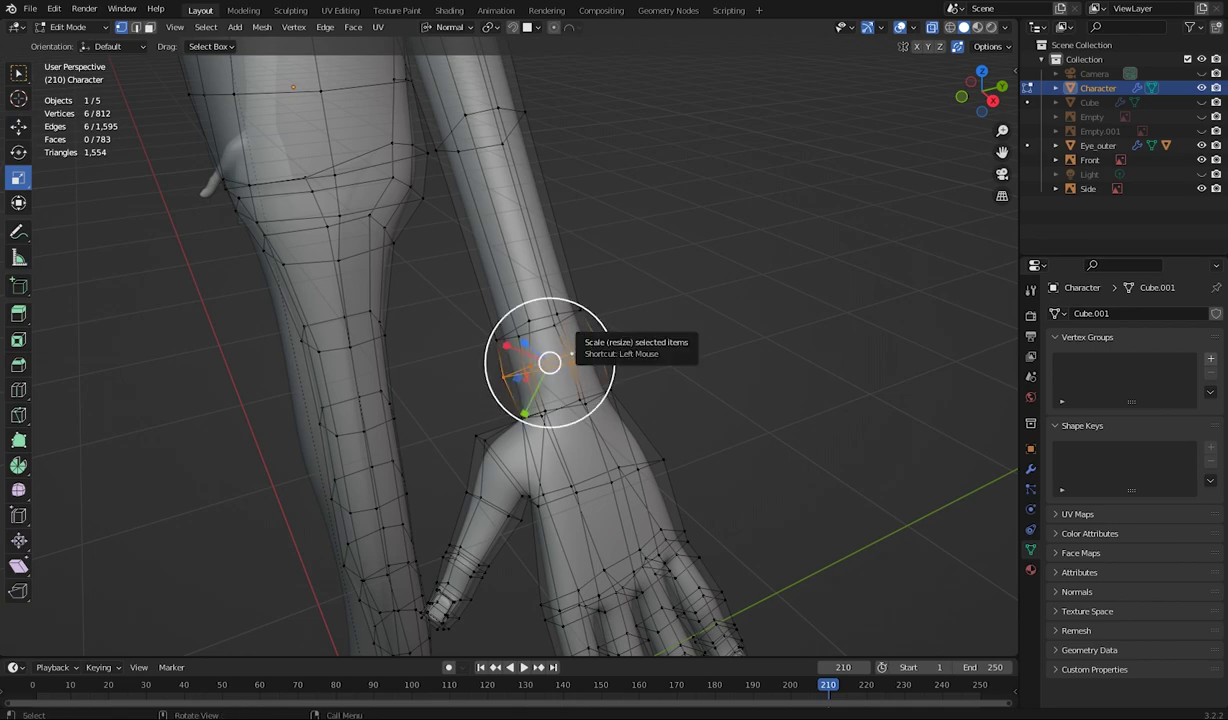
pyautogui.press('s')
pyautogui.click(586, 331)
pyautogui.moveTo(553, 355); pyautogui.dragTo(566, 364, button='middle')
# Round the edge loop around the elbow with the To Sphere transform
pyautogui.keyDown('shift'); pyautogui.moveTo(456, 196); pyautogui.dragTo(569, 331, button='middle'); pyautogui.keyUp('shift')
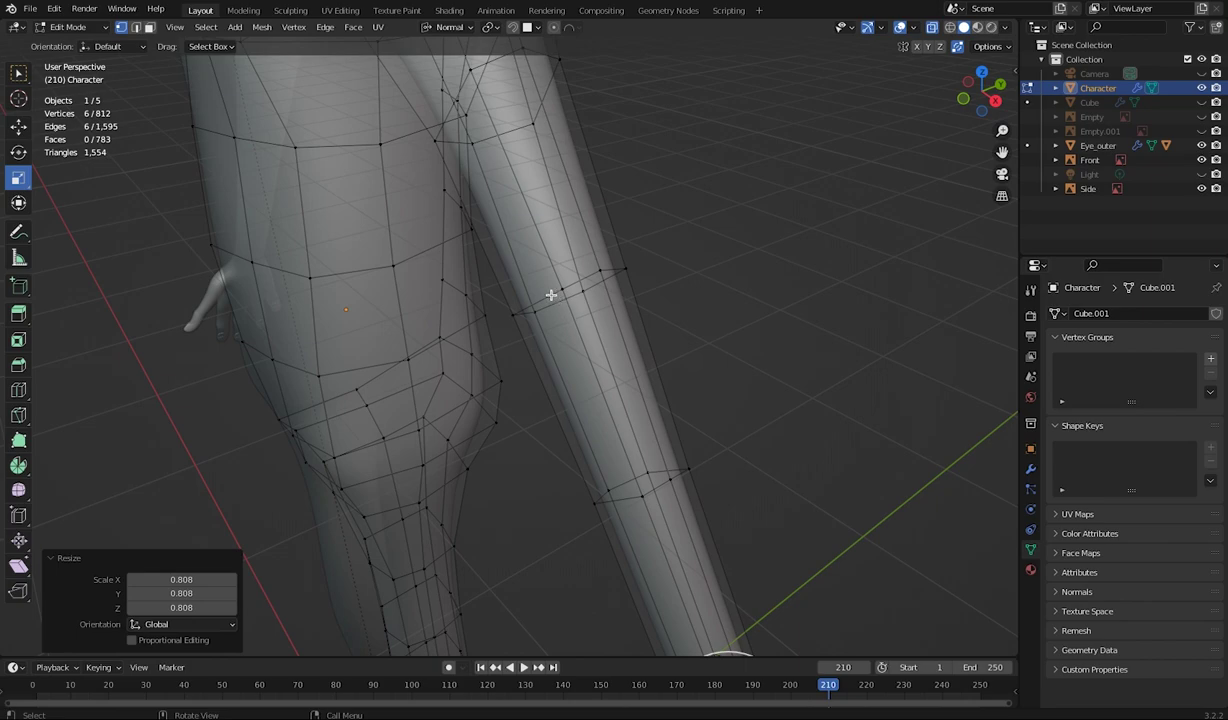
pyautogui.click(560, 286)
pyautogui.click(581, 290)
pyautogui.click(598, 270)
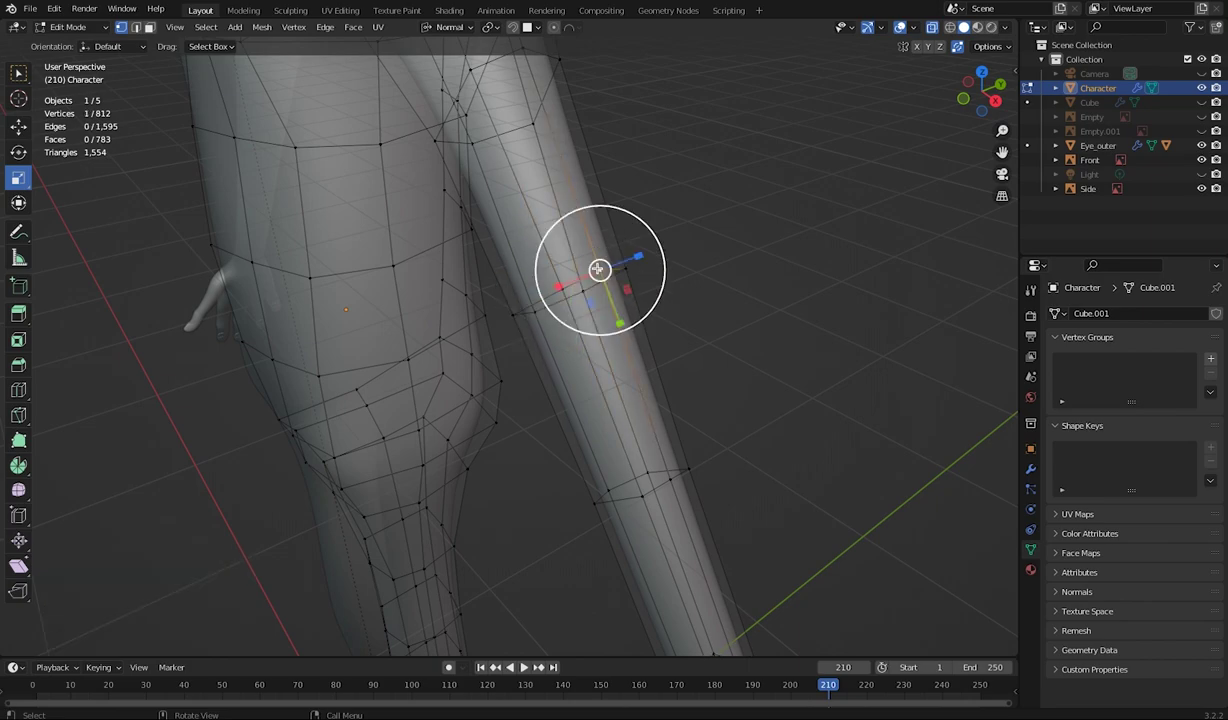
pyautogui.keyDown('alt'); pyautogui.click(527, 298); pyautogui.keyUp('alt')
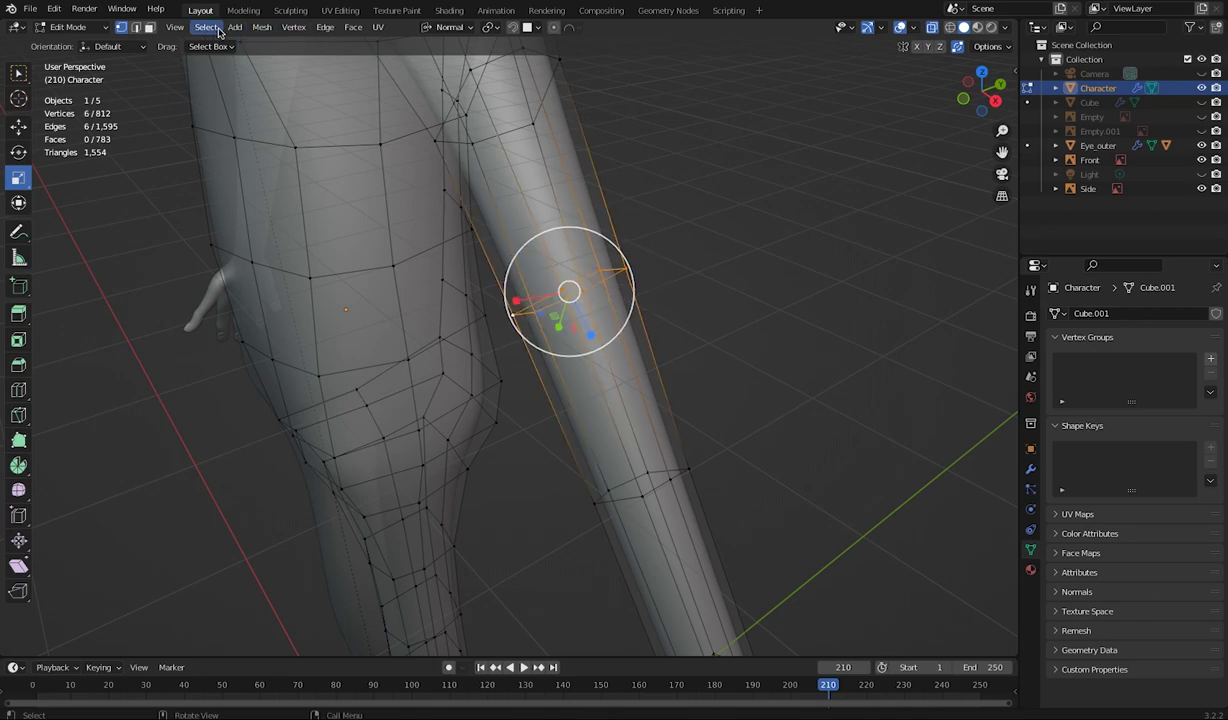
pyautogui.click(259, 28)
pyautogui.moveTo(274, 65)
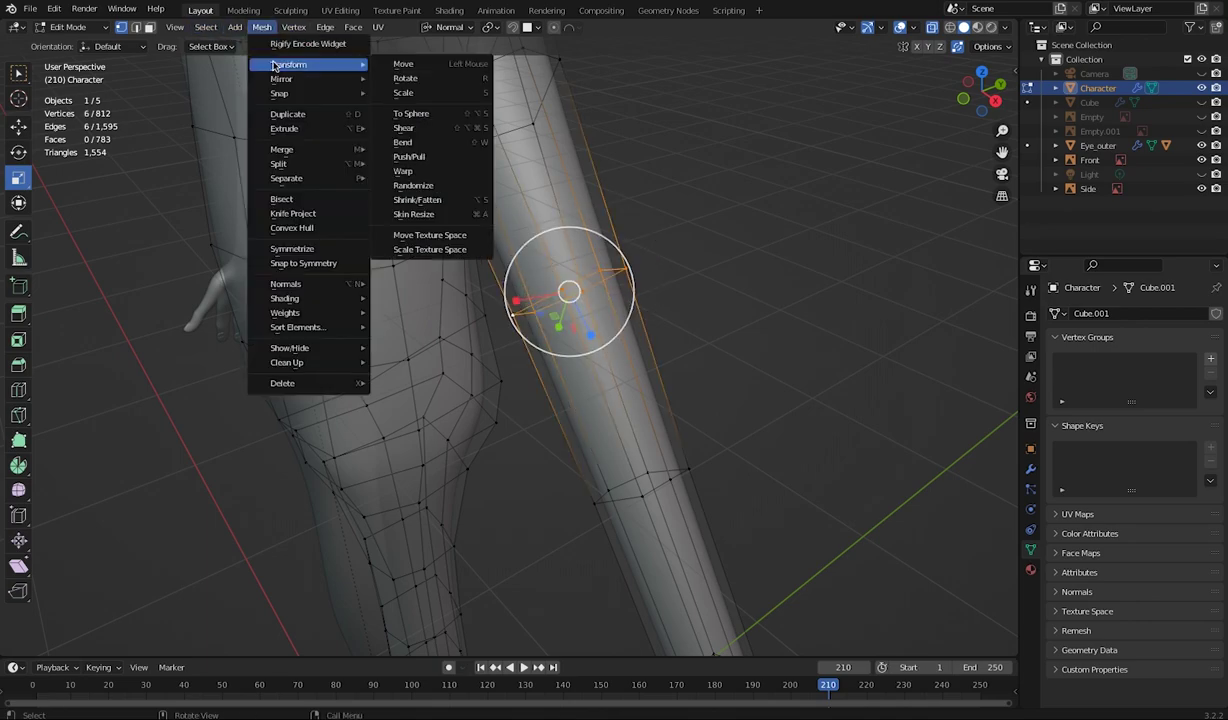
pyautogui.click(410, 113)
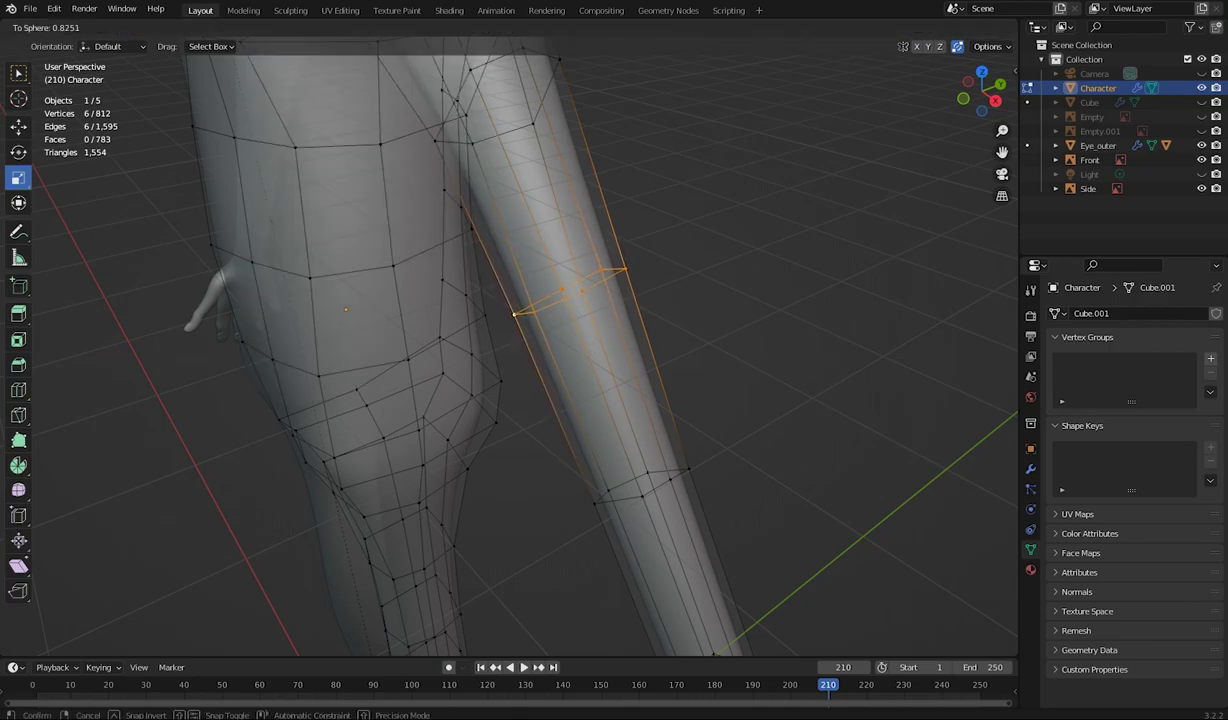
pyautogui.click(658, 340)
# Select the mid-forearm edge loop and round it with the To Sphere transform
pyautogui.moveTo(658, 340); pyautogui.dragTo(634, 262, button='middle')
pyautogui.moveTo(726, 215); pyautogui.dragTo(566, 288)
pyautogui.click(261, 27)
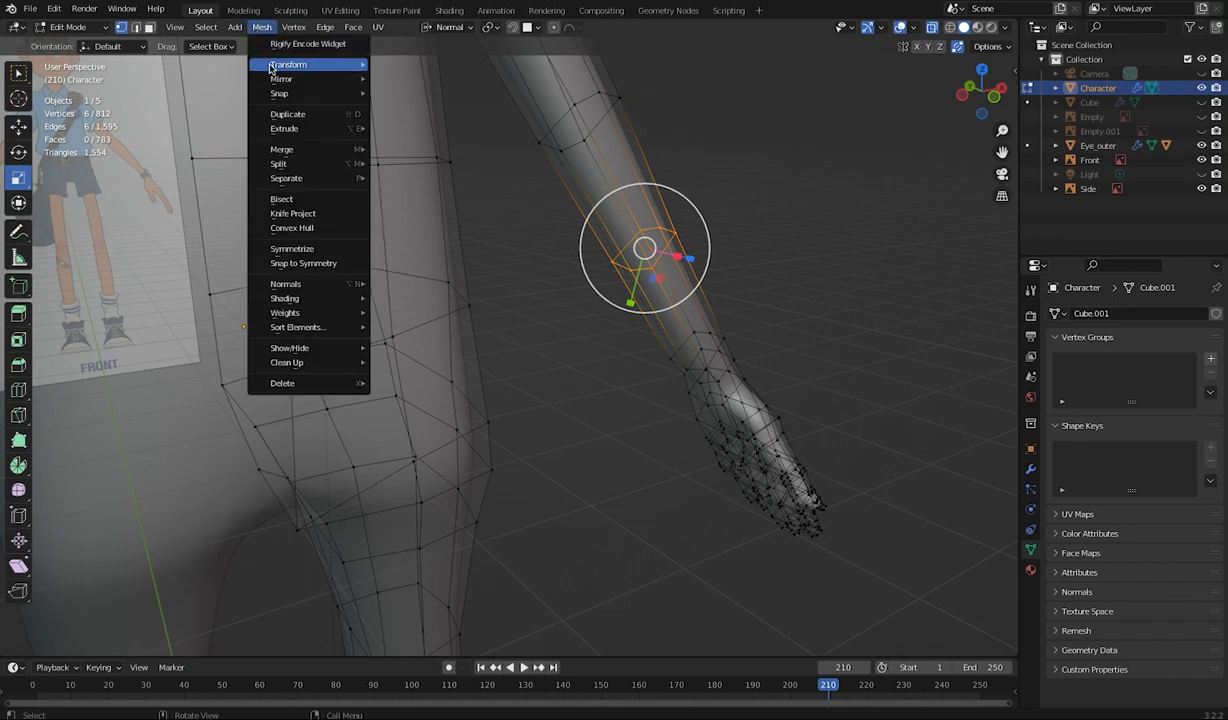
pyautogui.moveTo(262, 65)
pyautogui.click(410, 114)
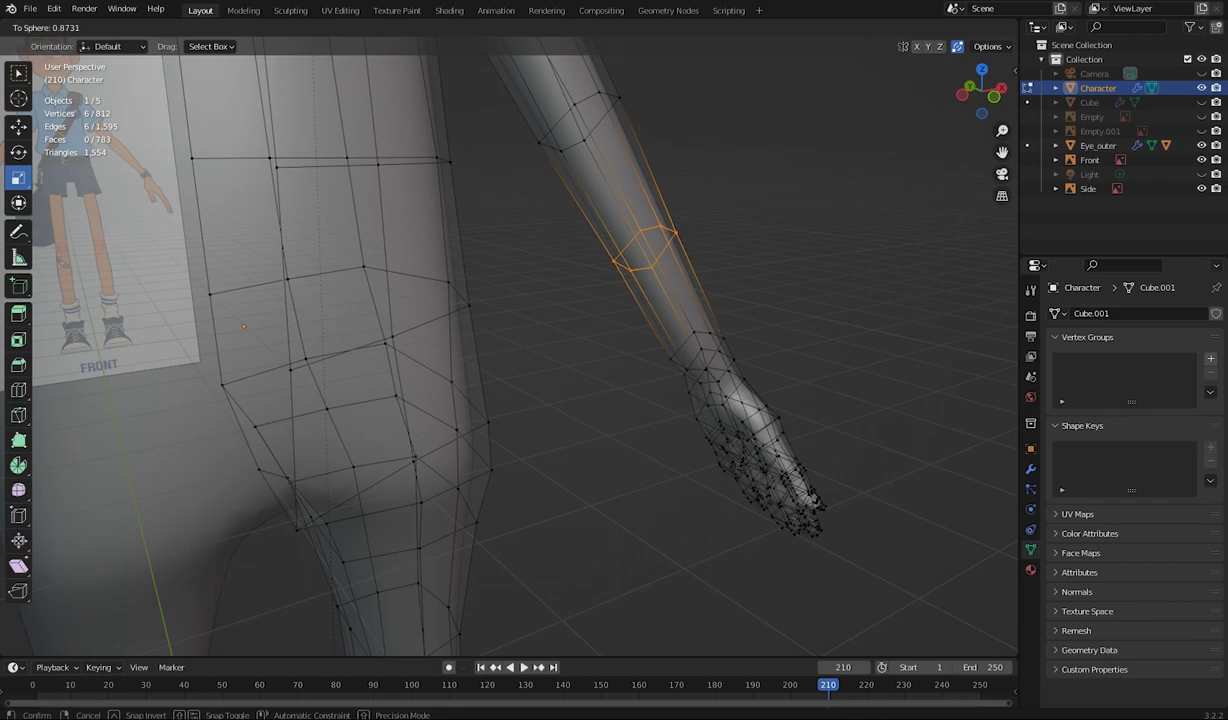
pyautogui.click(839, 348)
# Select the full elbow edge loop and scale it to 0.828
pyautogui.moveTo(839, 348); pyautogui.dragTo(555, 399, button='middle')
pyautogui.moveTo(647, 367); pyautogui.dragTo(606, 342)
pyautogui.moveTo(612, 346); pyautogui.dragTo(672, 274, button='middle')
pyautogui.moveTo(661, 233); pyautogui.dragTo(822, 321)
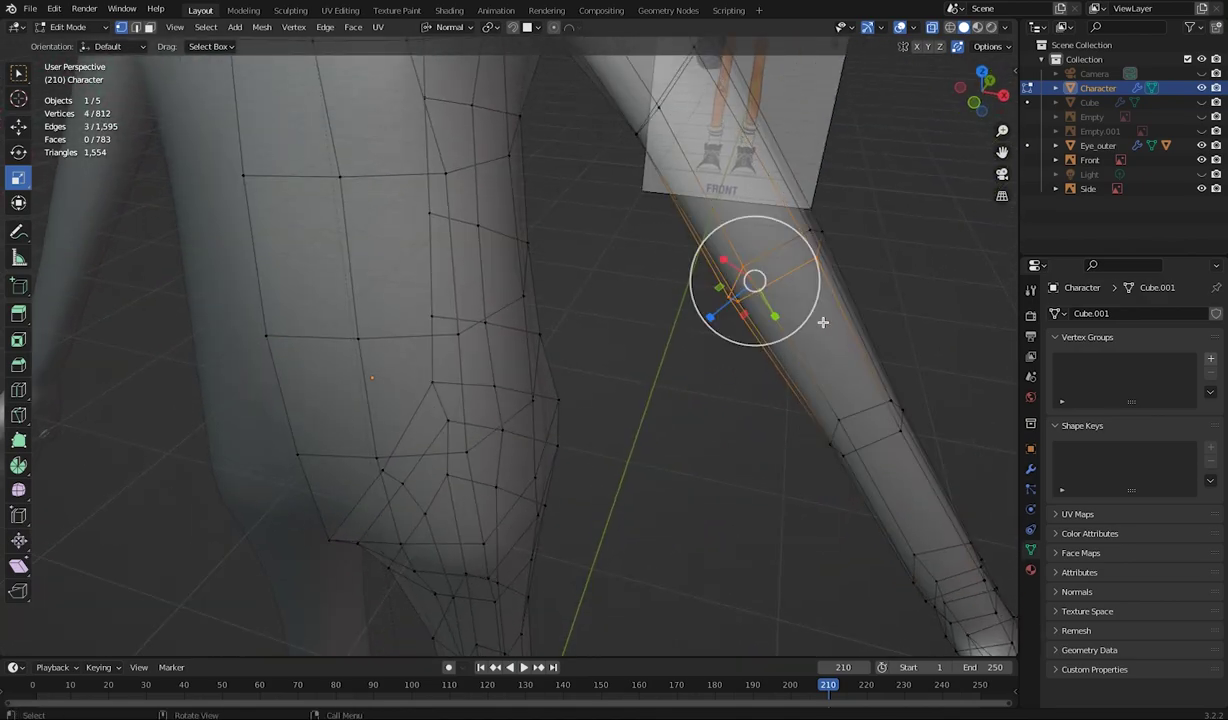
pyautogui.keyDown('alt'); pyautogui.keyDown('shift'); pyautogui.click(826, 226); pyautogui.keyUp('shift'); pyautogui.keyUp('alt')
pyautogui.moveTo(826, 226); pyautogui.dragTo(575, 424, button='middle')
pyautogui.press('s')
pyautogui.click(527, 370)
# In front view, select the edge loop at the sleeve hem and rotate it to sit square across the arm
pyautogui.press('KP_1')
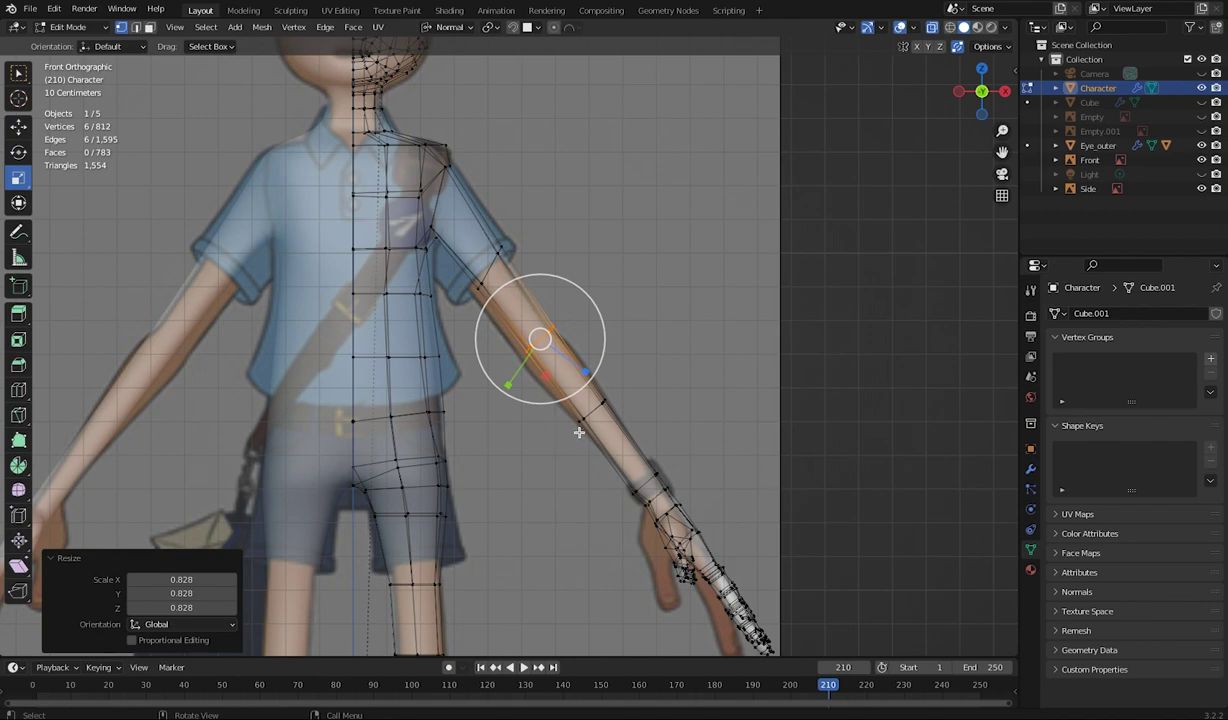
pyautogui.click(533, 214)
pyautogui.moveTo(556, 222); pyautogui.dragTo(468, 299)
pyautogui.hotkey('shift', 'space')
pyautogui.press('r')
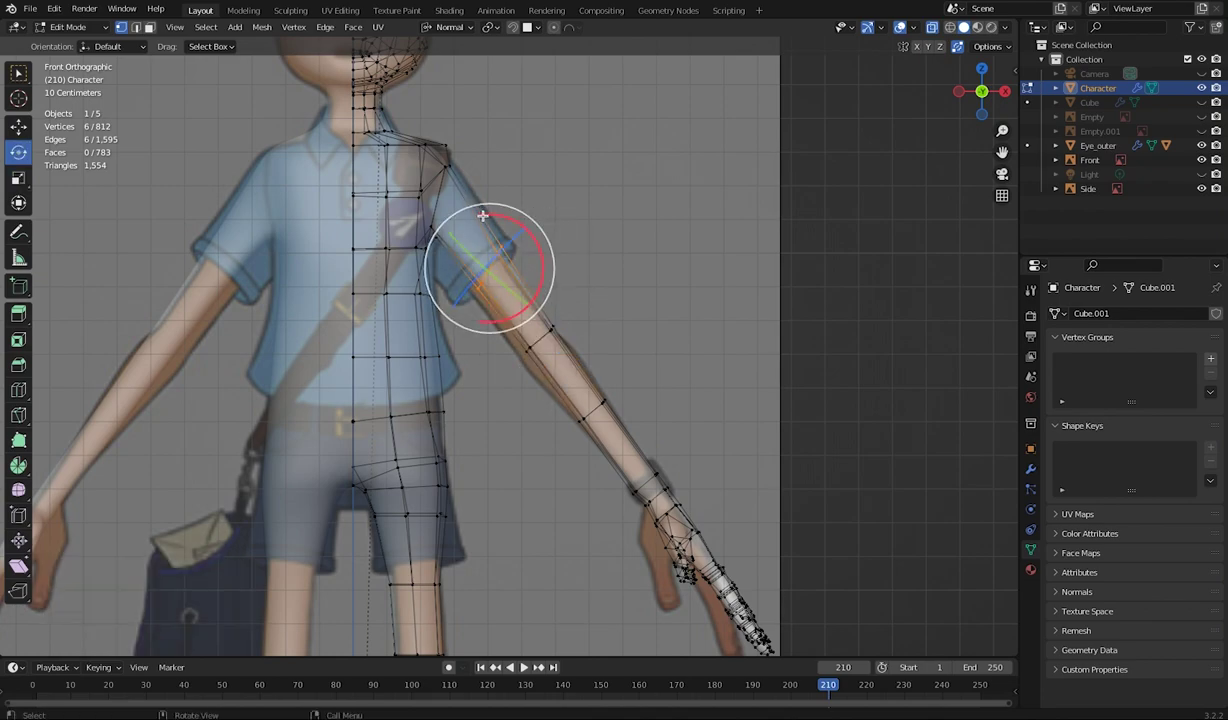
pyautogui.moveTo(500, 217); pyautogui.dragTo(476, 276)
# Move the elbow edge loop about -0.03 m in X and 0.006 m in Z to follow the reference arm
pyautogui.hotkey('shift', 'space')
pyautogui.press('g')
pyautogui.moveTo(576, 294); pyautogui.dragTo(525, 340)
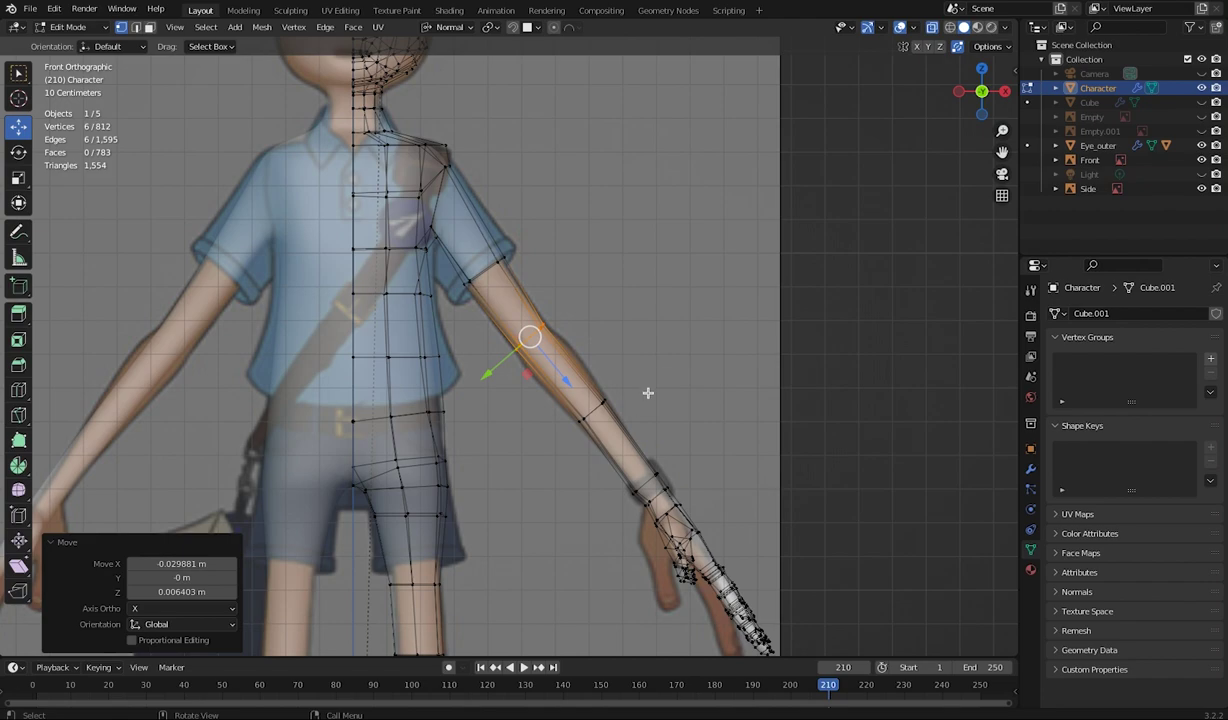
# Select the mid-forearm edge loop and edge-slide it up the arm toward the elbow by a factor of about 0.45
pyautogui.moveTo(651, 389); pyautogui.dragTo(546, 436)
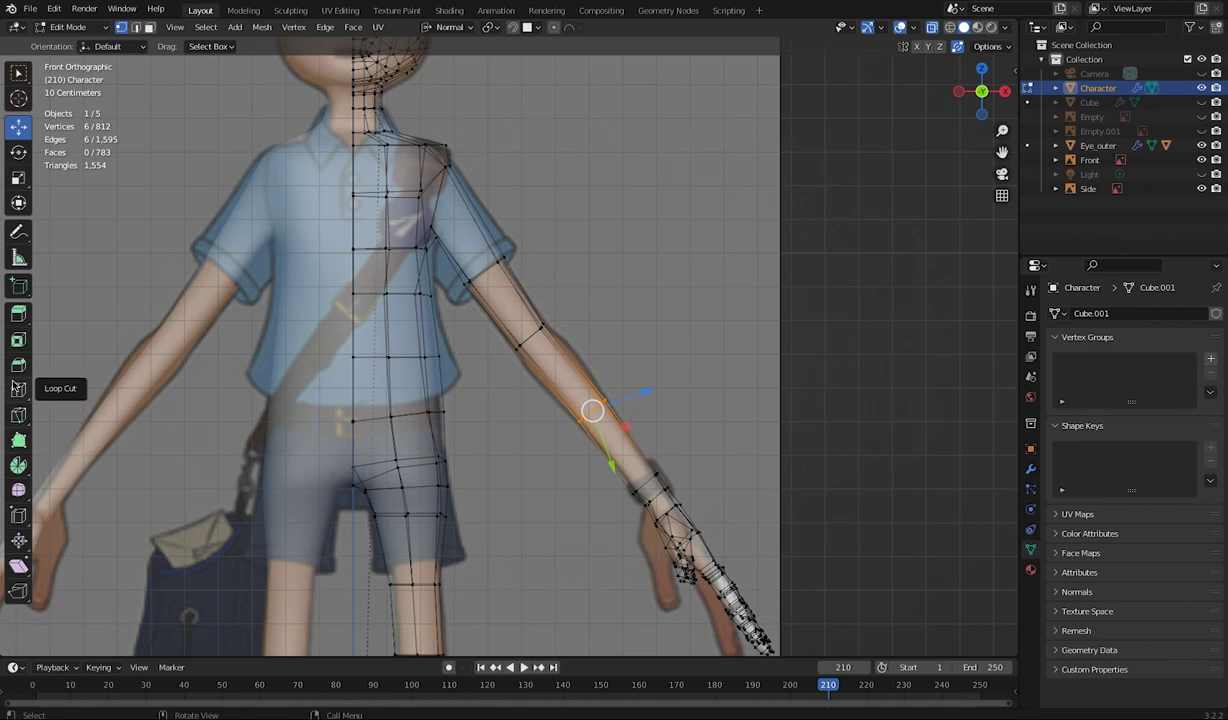
pyautogui.click(18, 514)
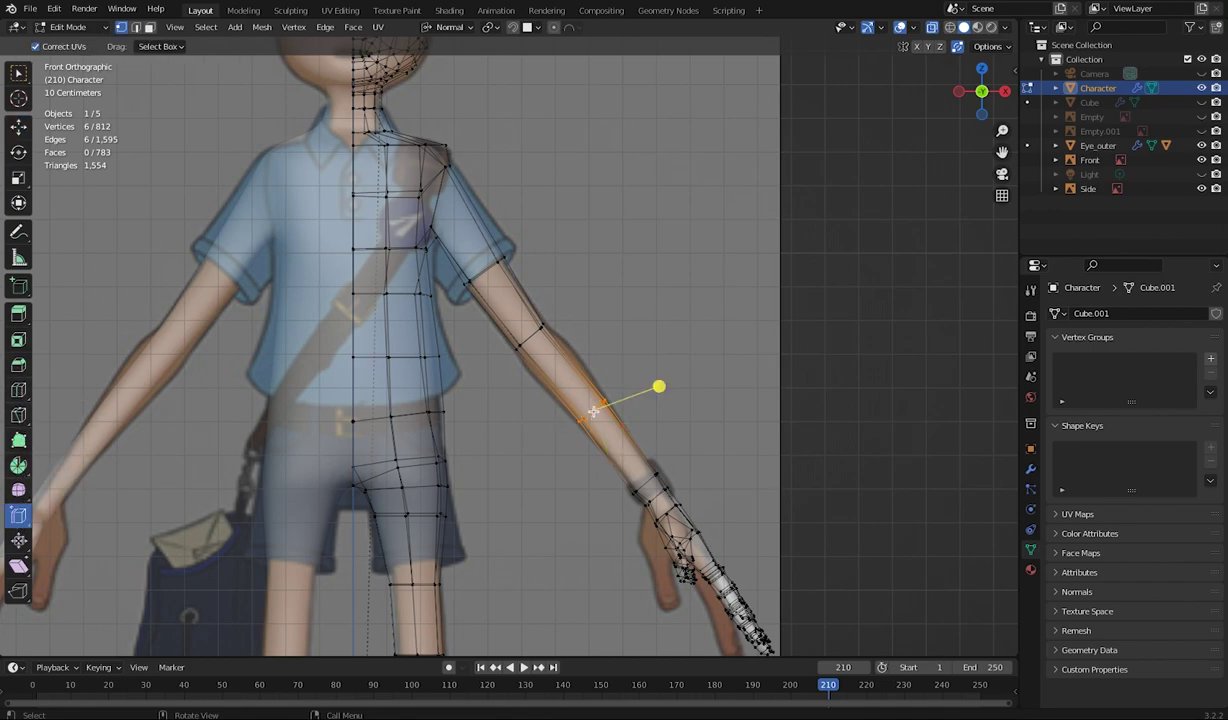
pyautogui.hotkey('alt', 'a')
pyautogui.moveTo(532, 386); pyautogui.dragTo(628, 433)
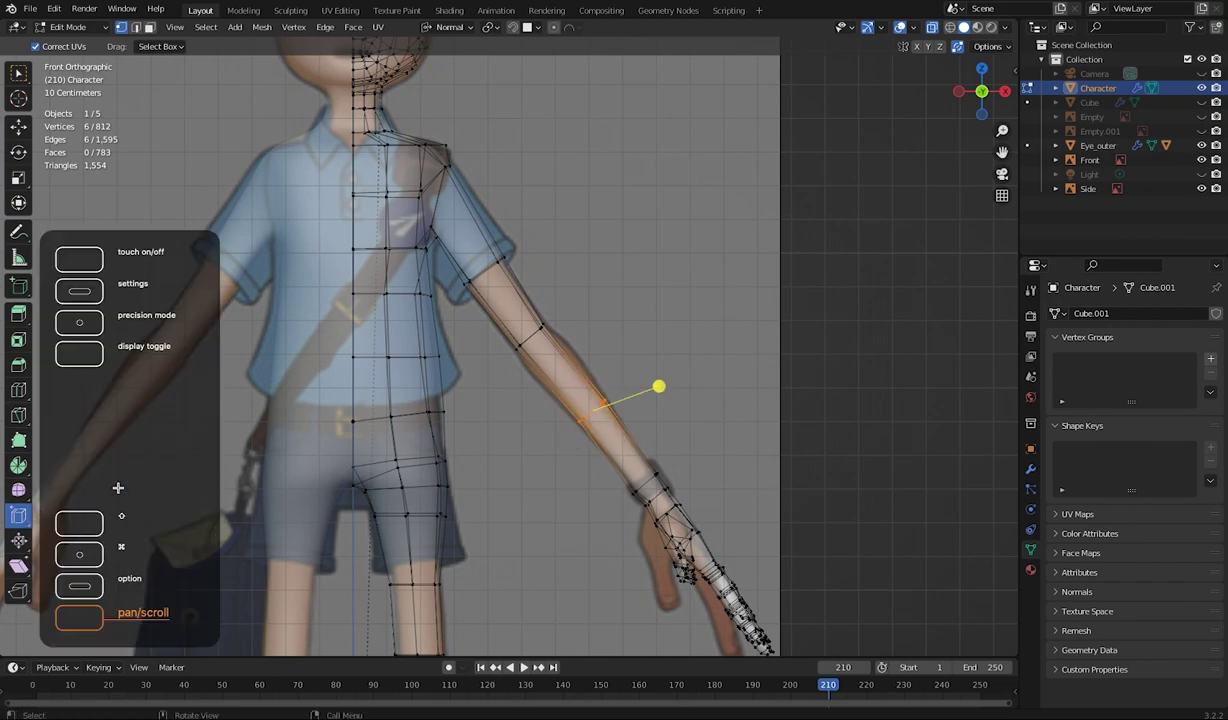
pyautogui.press('g')
pyautogui.press('g')
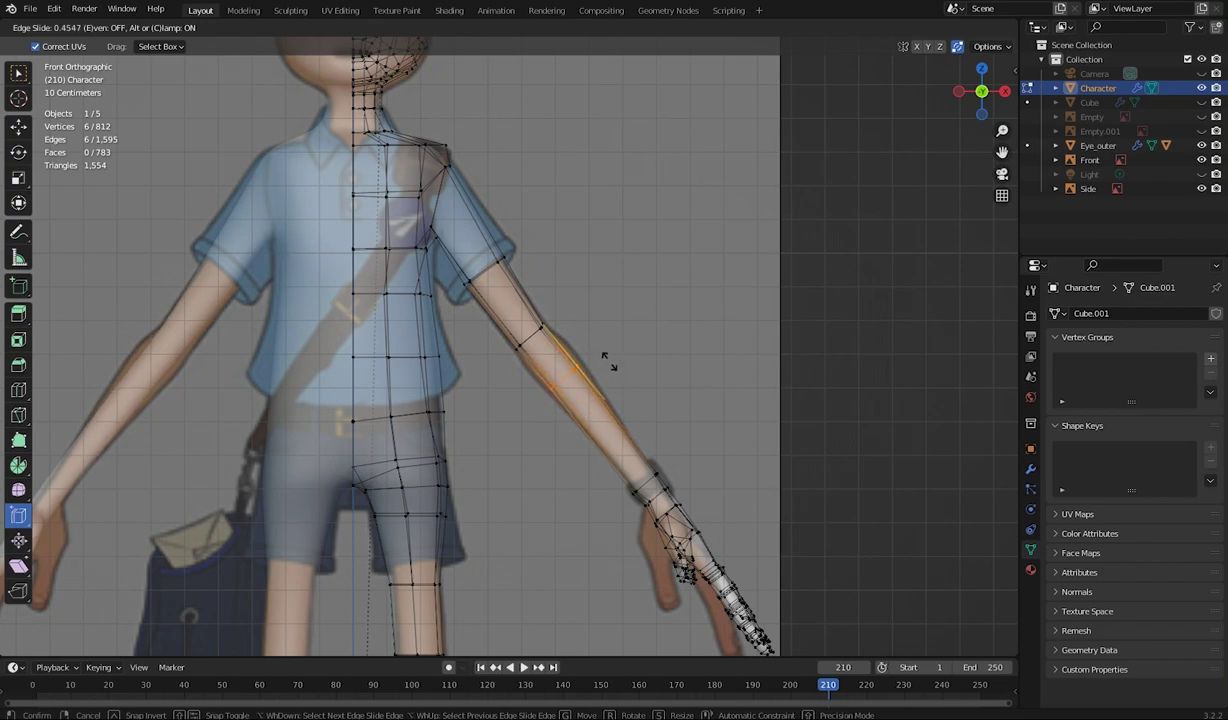
pyautogui.moveTo(584, 382); pyautogui.dragTo(570, 389)
# Scale the forearm edge loop uniformly to 1.319 to match the reference arm's width
pyautogui.hotkey('shift', 'space')
pyautogui.press('s')
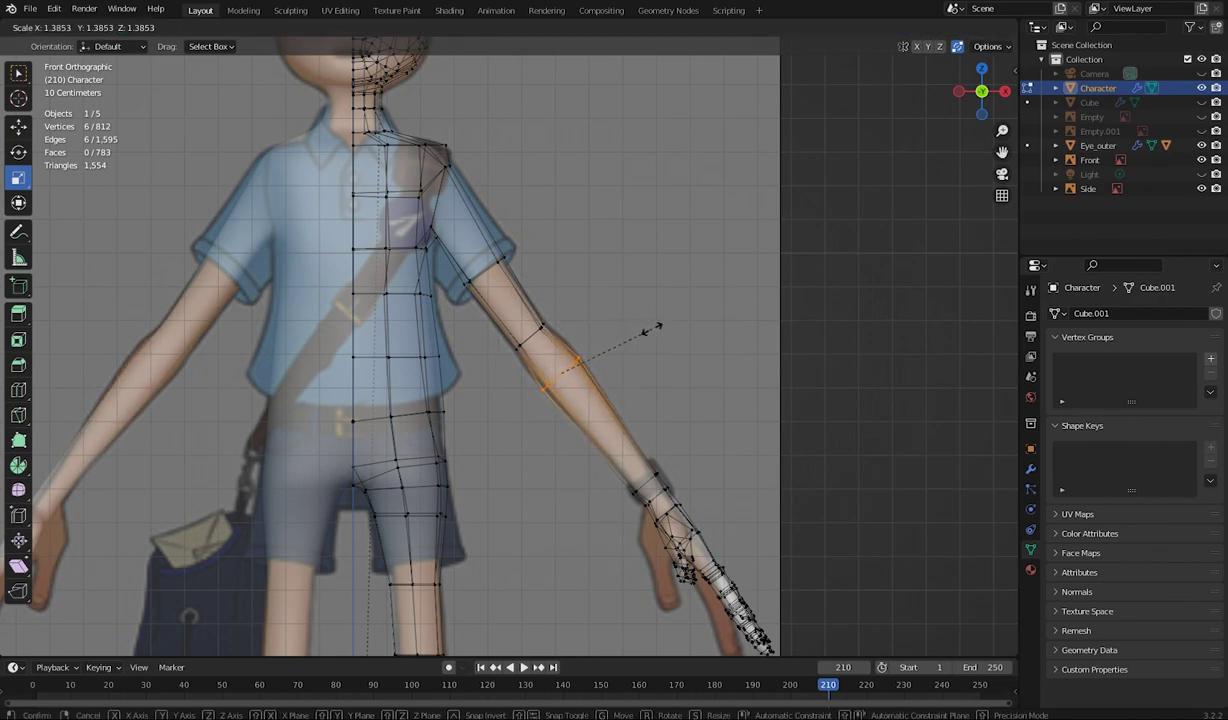
pyautogui.click(645, 332)
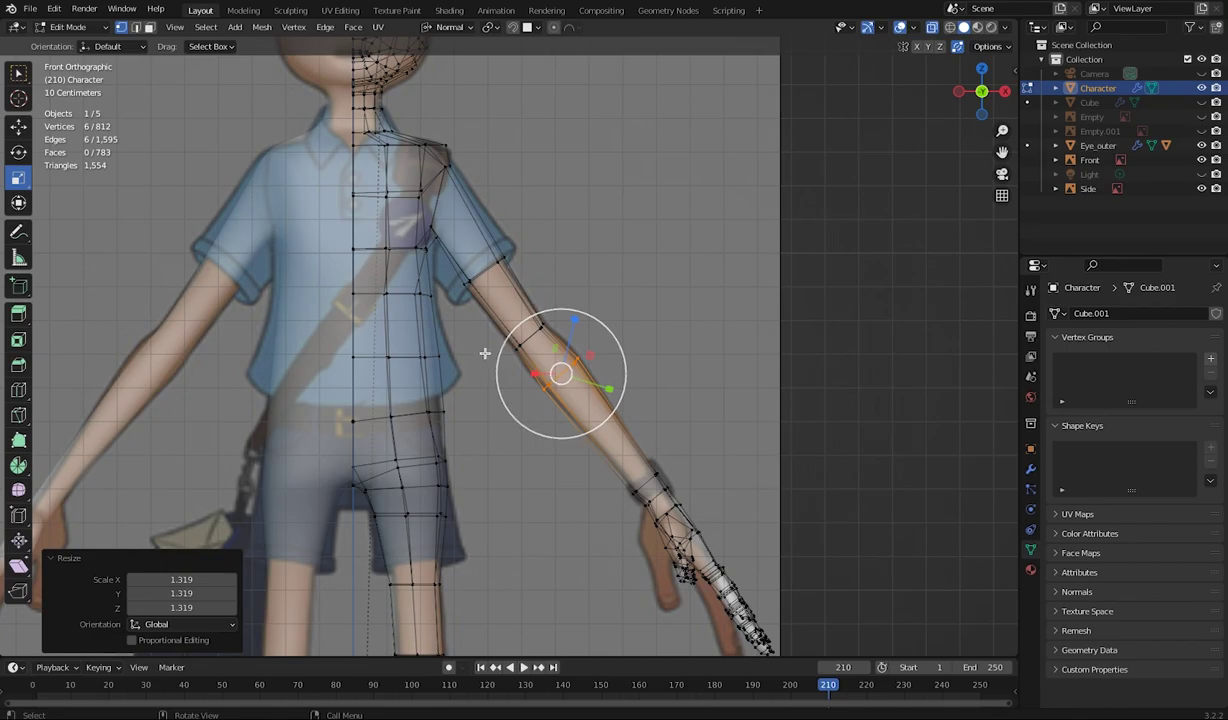
# Examine the smoothed character body in Object Mode from front and back with X-ray off, and return to Edit Mode
pyautogui.click(521, 463)
pyautogui.moveTo(521, 463); pyautogui.dragTo(641, 519, button='middle')
pyautogui.moveTo(561, 484); pyautogui.dragTo(354, 423, button='middle')
pyautogui.click(75, 43)
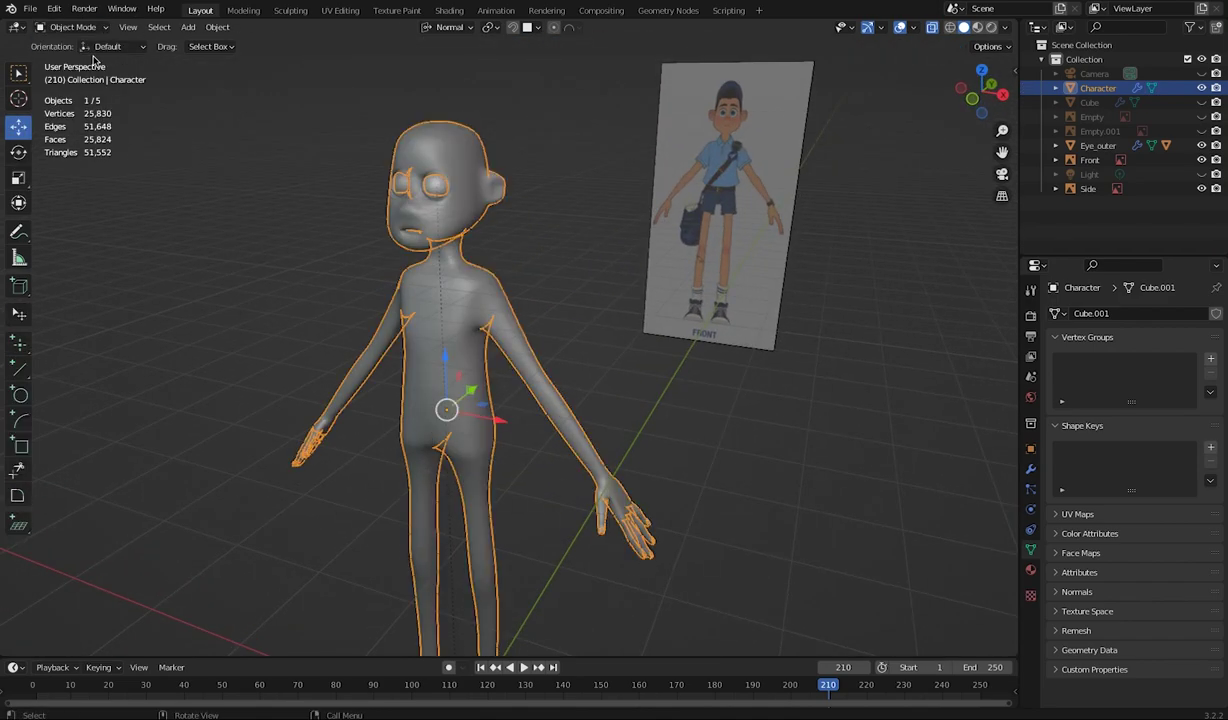
pyautogui.moveTo(300, 318); pyautogui.dragTo(371, 288, button='middle')
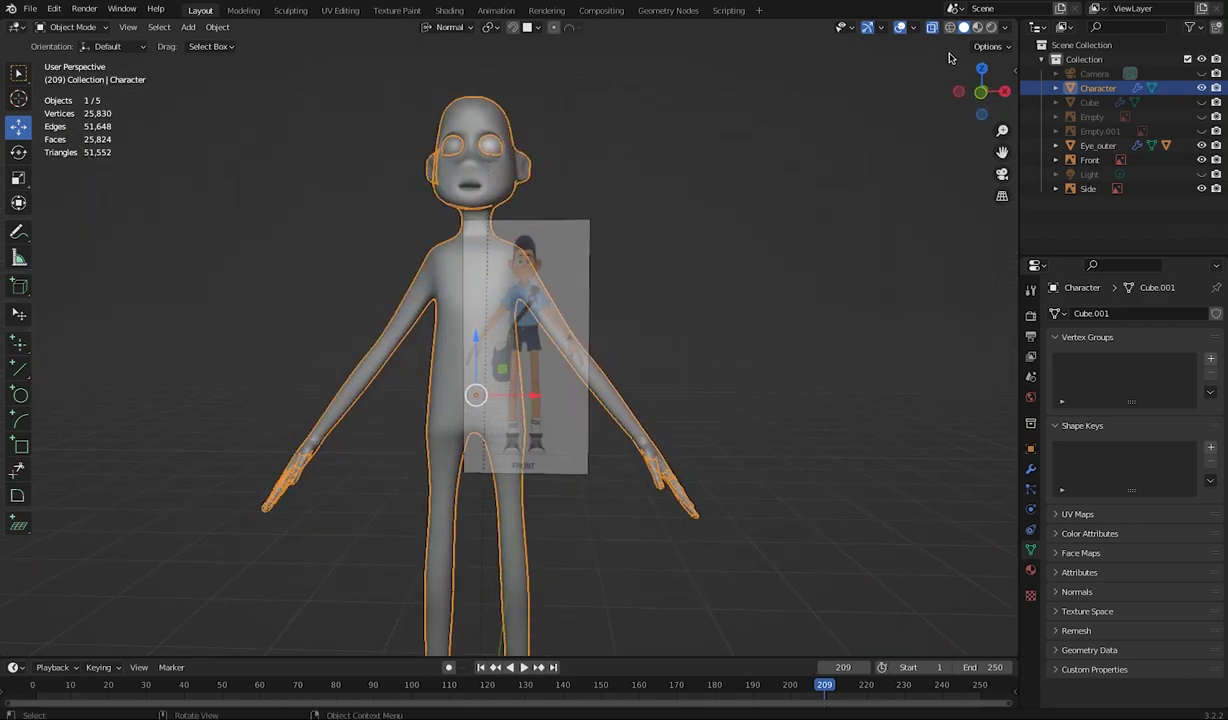
pyautogui.moveTo(405, 427); pyautogui.dragTo(653, 503, button='middle')
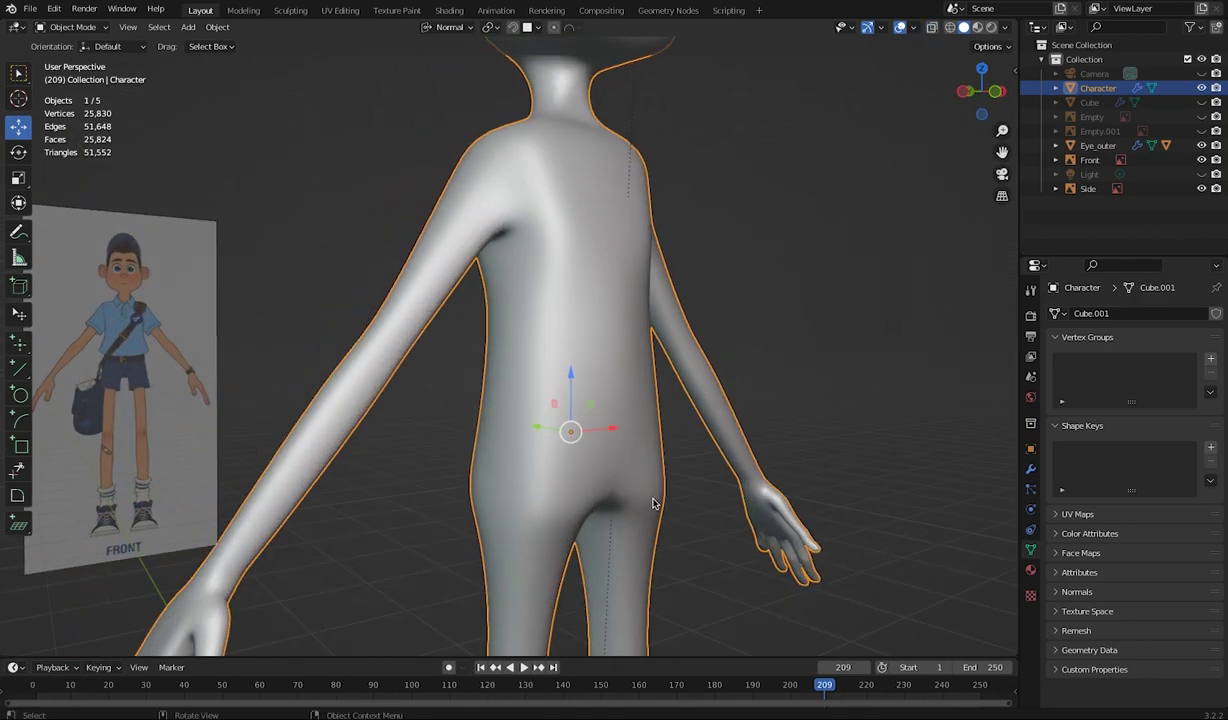
pyautogui.click(72, 59)
pyautogui.moveTo(520, 460); pyautogui.dragTo(678, 486, button='middle')
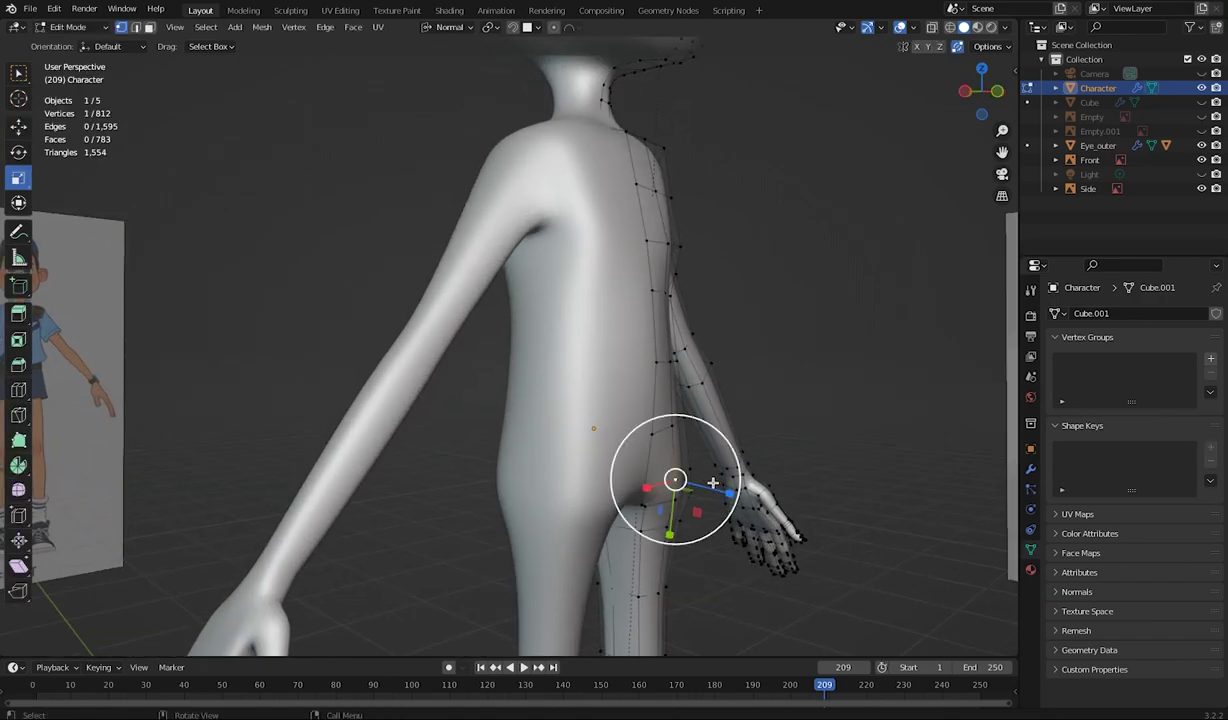